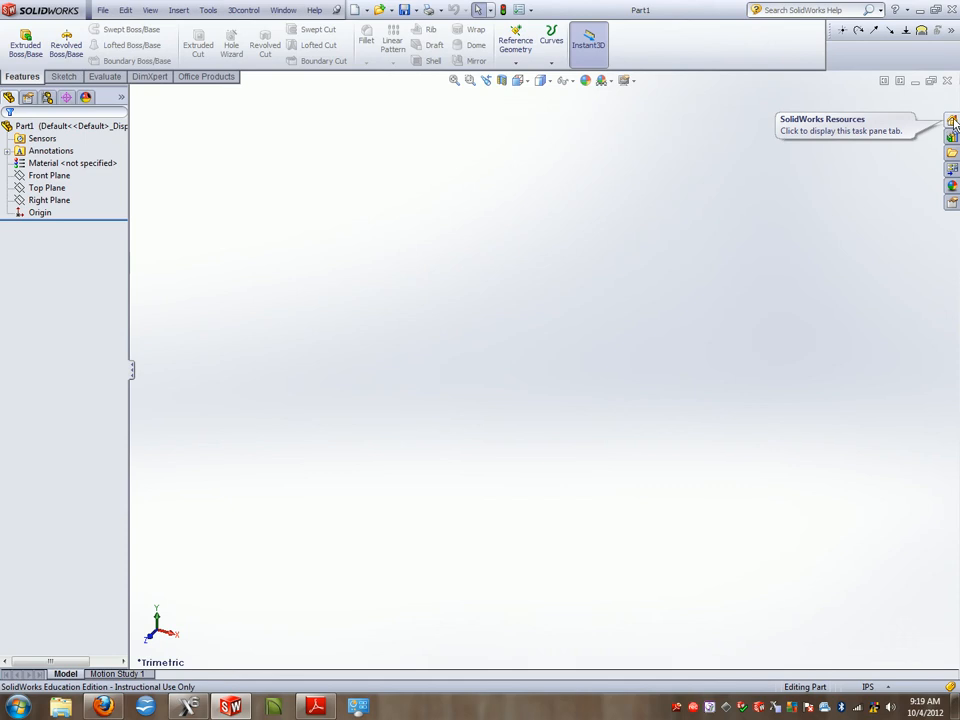
Open the SolidWorks Tutorials from the SolidWorks Resources and collapse the resources pane.
left_click(952, 121)
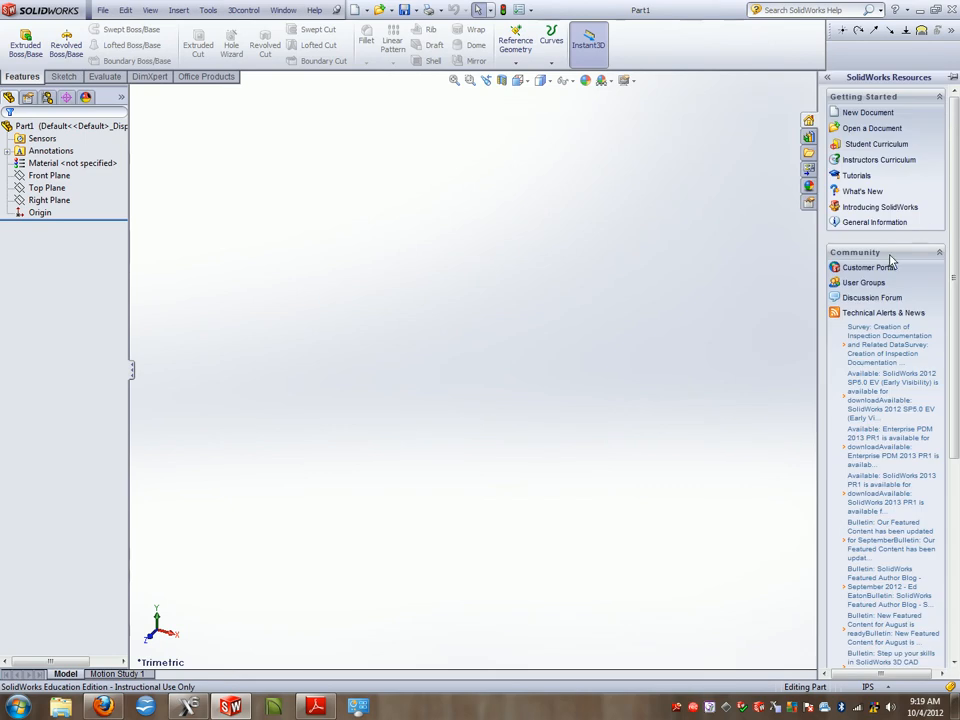
left_click(856, 177)
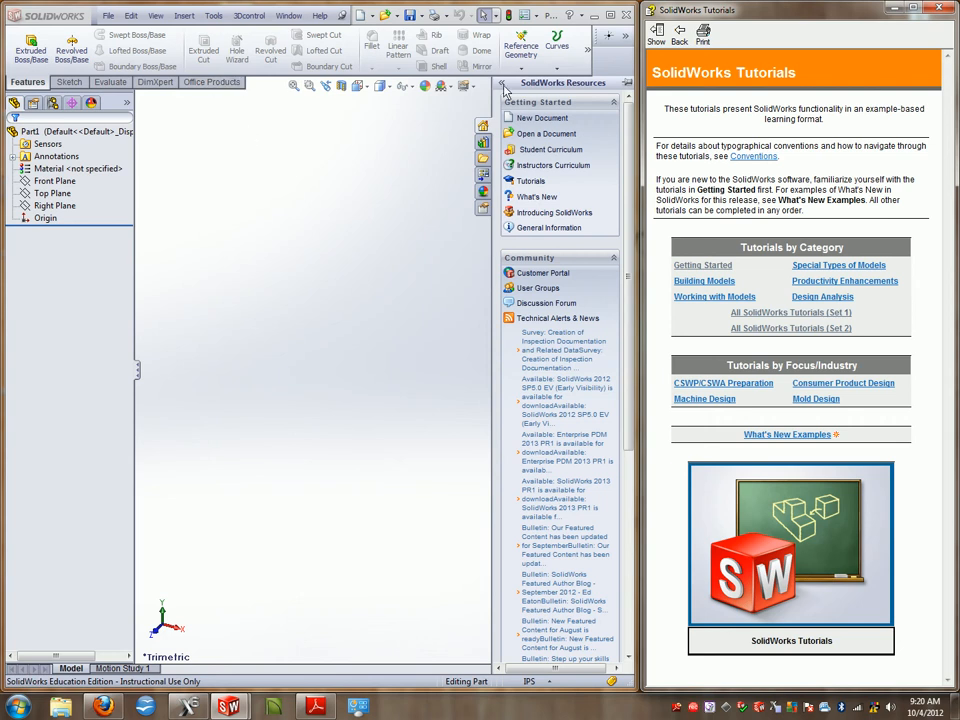
left_click(370, 240)
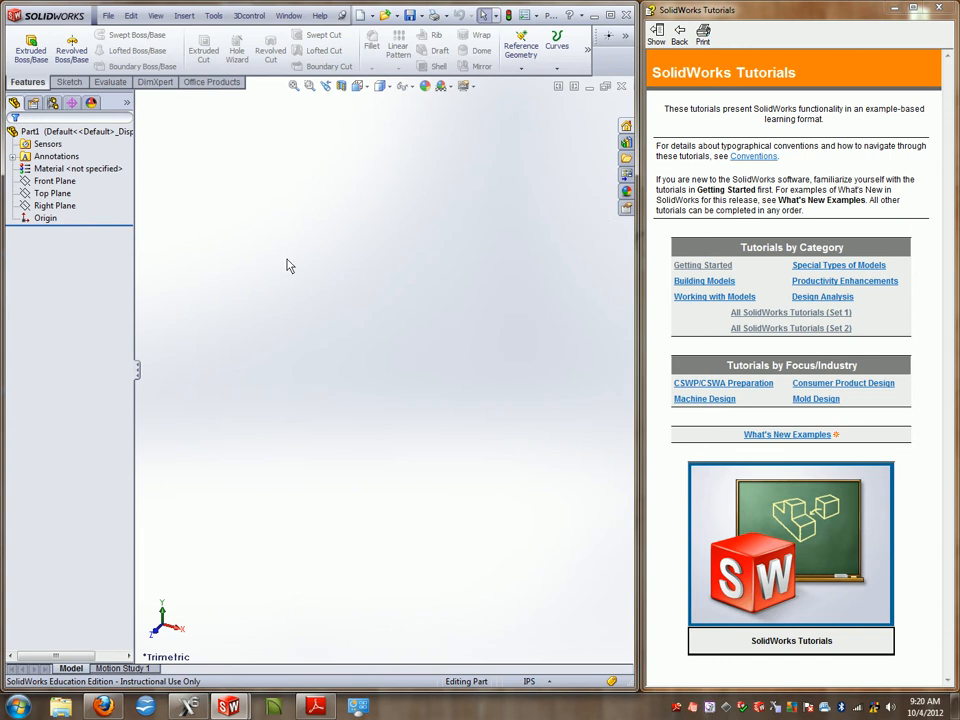
Open Lesson 1: Parts from All SolidWorks Tutorials (Set 1) and go to its section on creating the base feature.
left_click(783, 312)
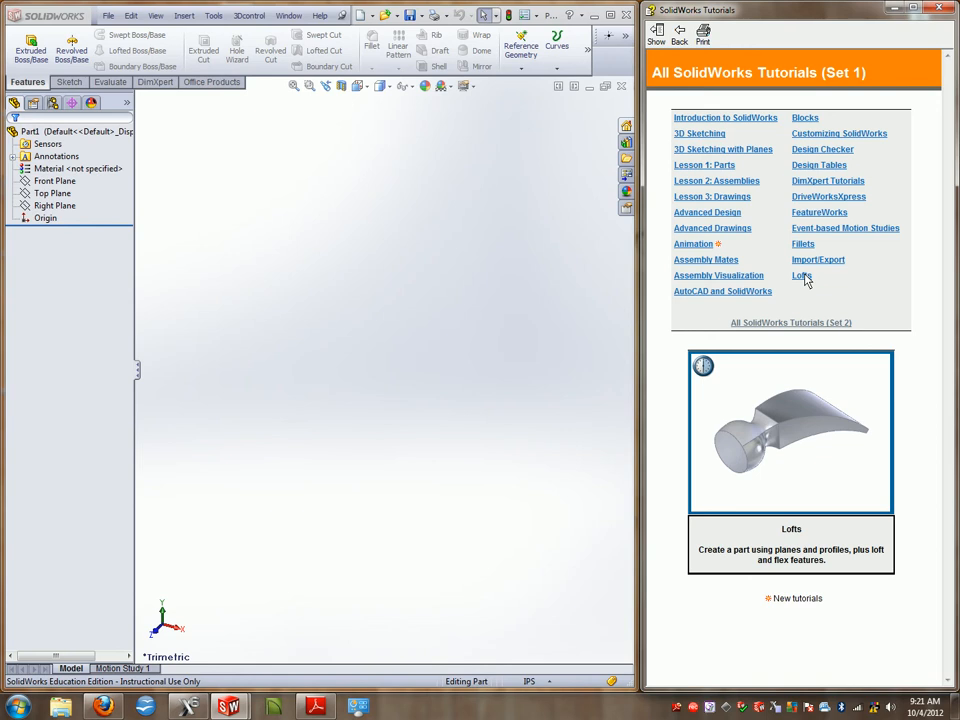
left_click(726, 170)
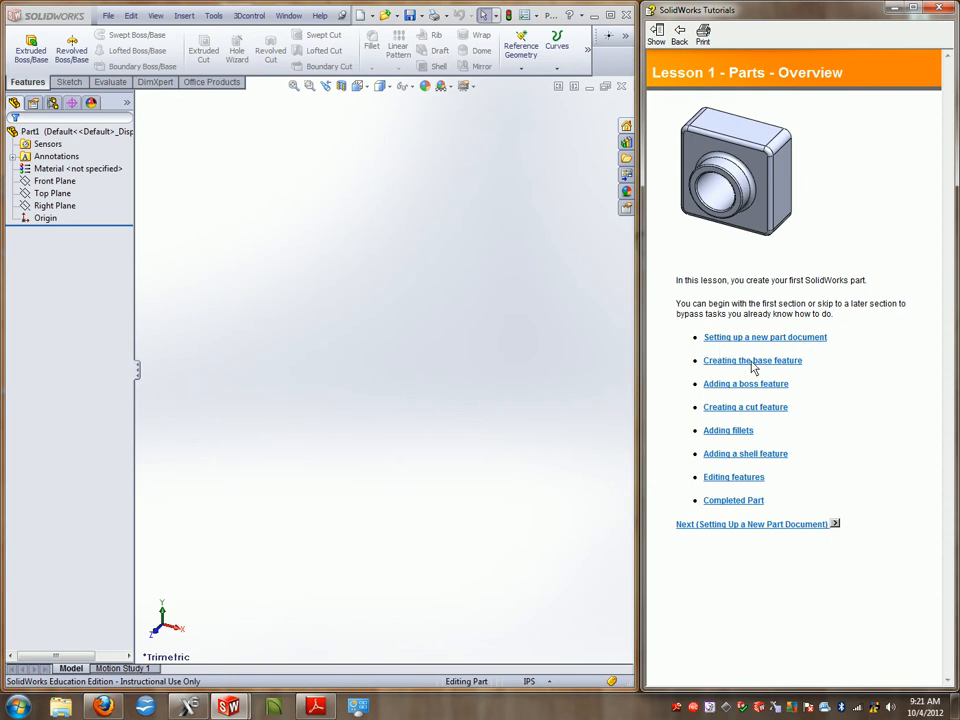
left_click(754, 362)
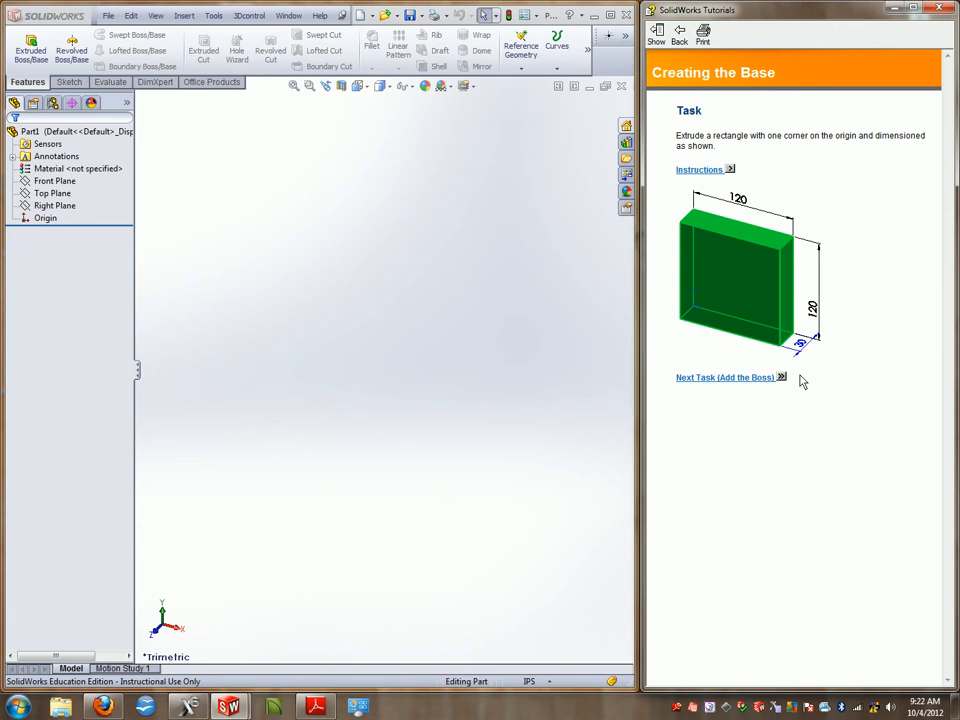
Examine the tutorial's instructions for sketching the base, and return to the Creating the Base task page.
left_click(700, 170)
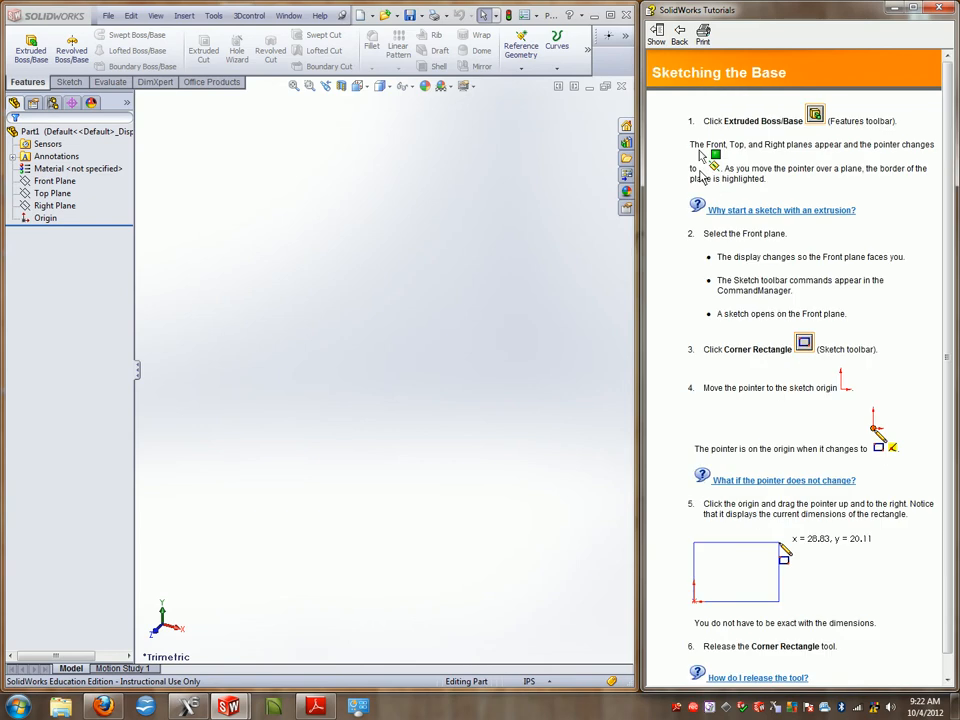
scroll(779, 282, "down", 1)
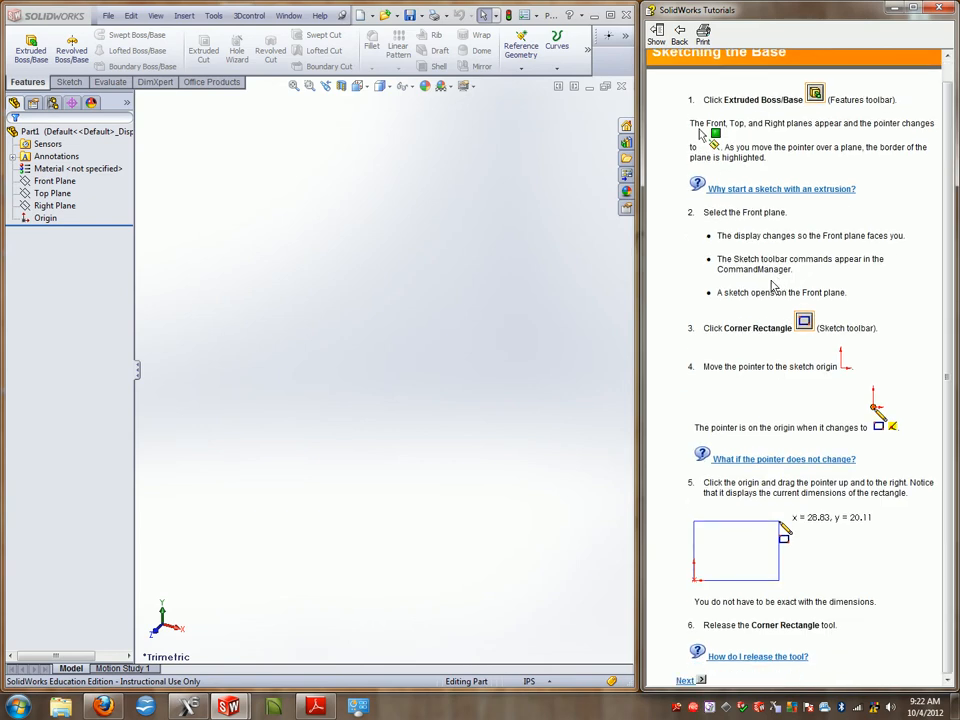
scroll(776, 283, "up", 1)
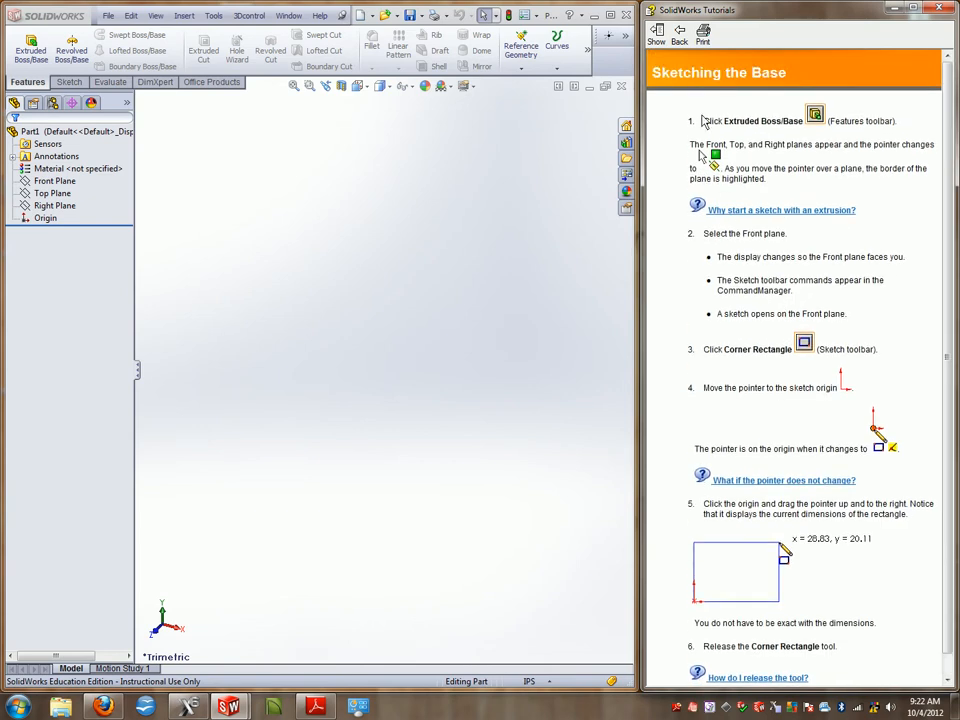
left_click(679, 35)
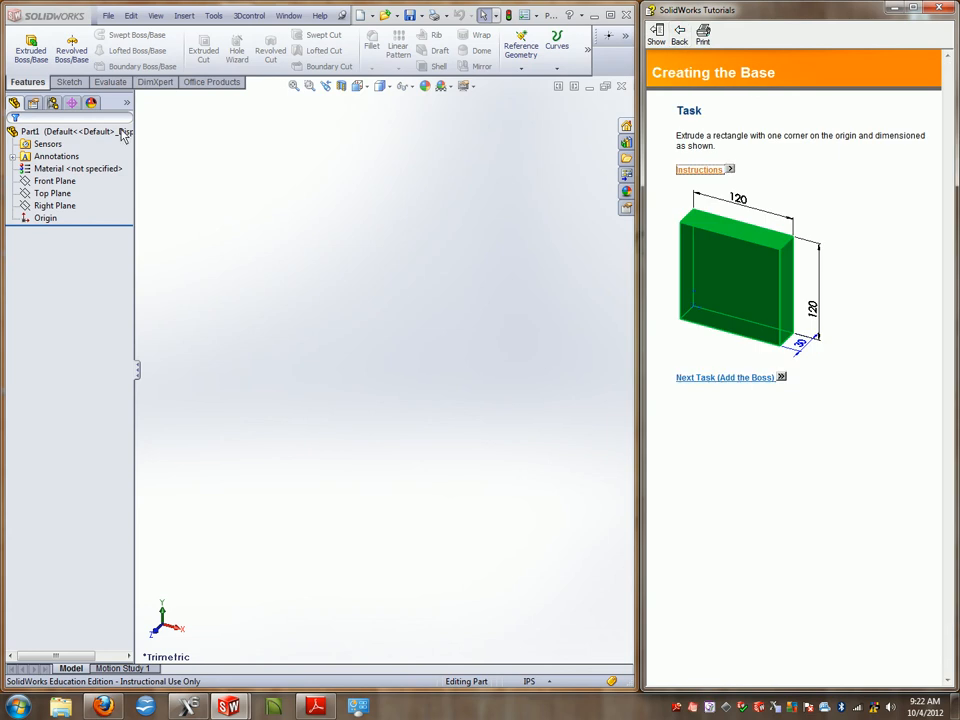
Select the Front Plane and set the document's unit system to MMGS (millimeter, gram, second).
left_click(54, 182)
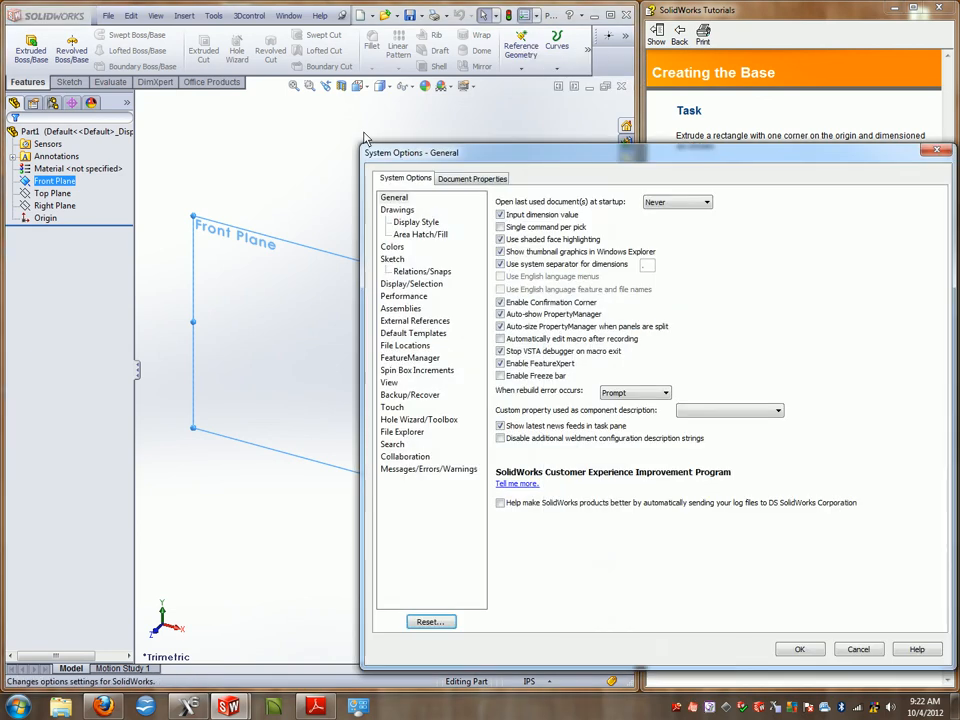
left_click_drag(482, 153, 317, 111)
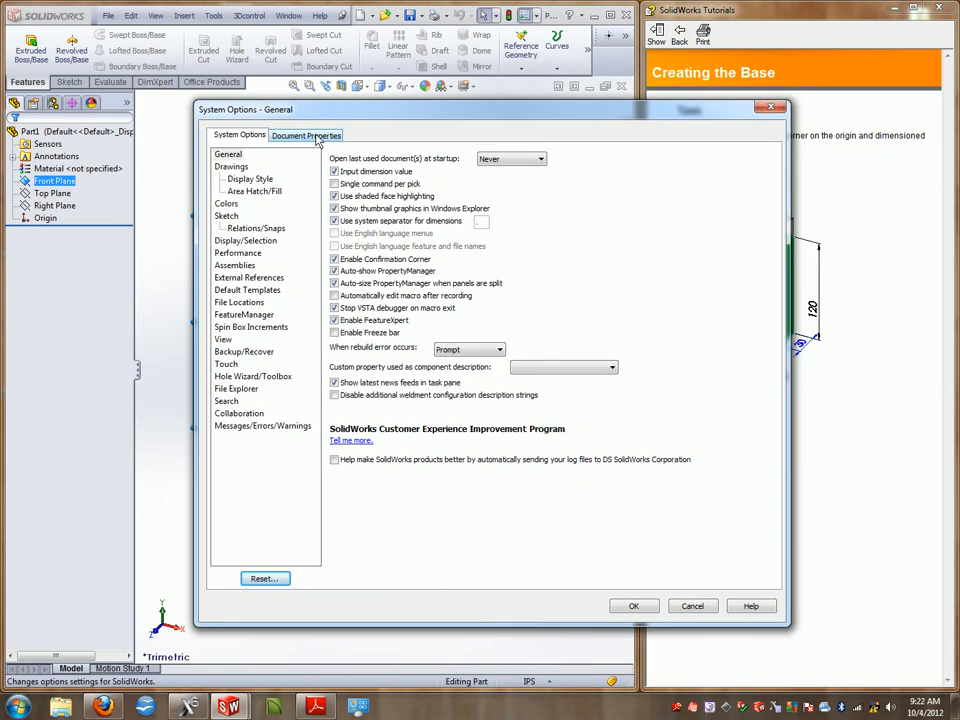
left_click(310, 136)
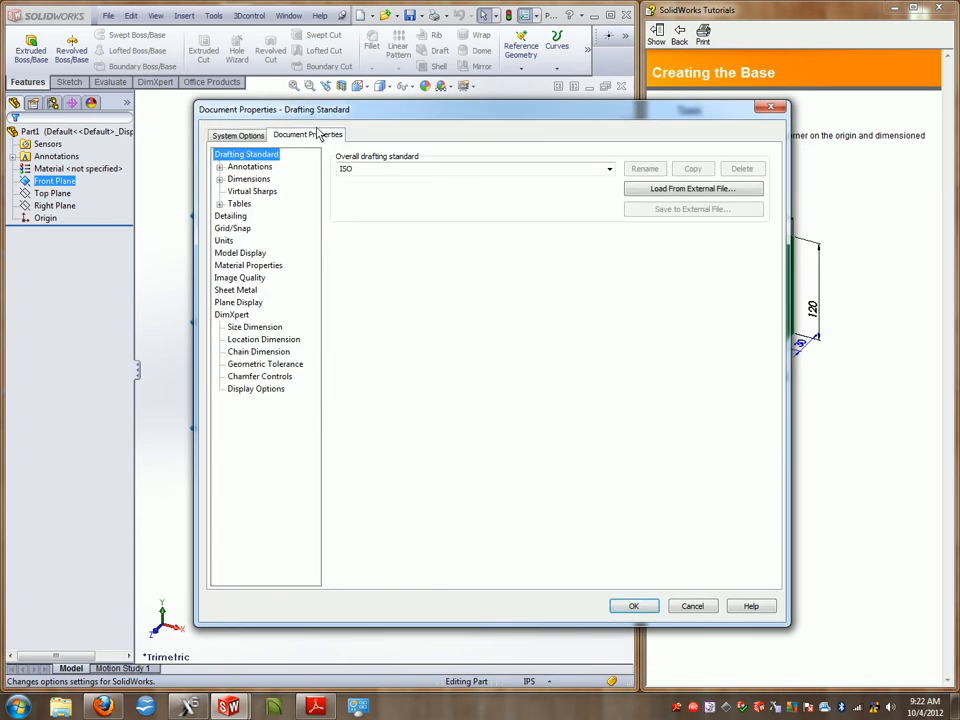
left_click(223, 240)
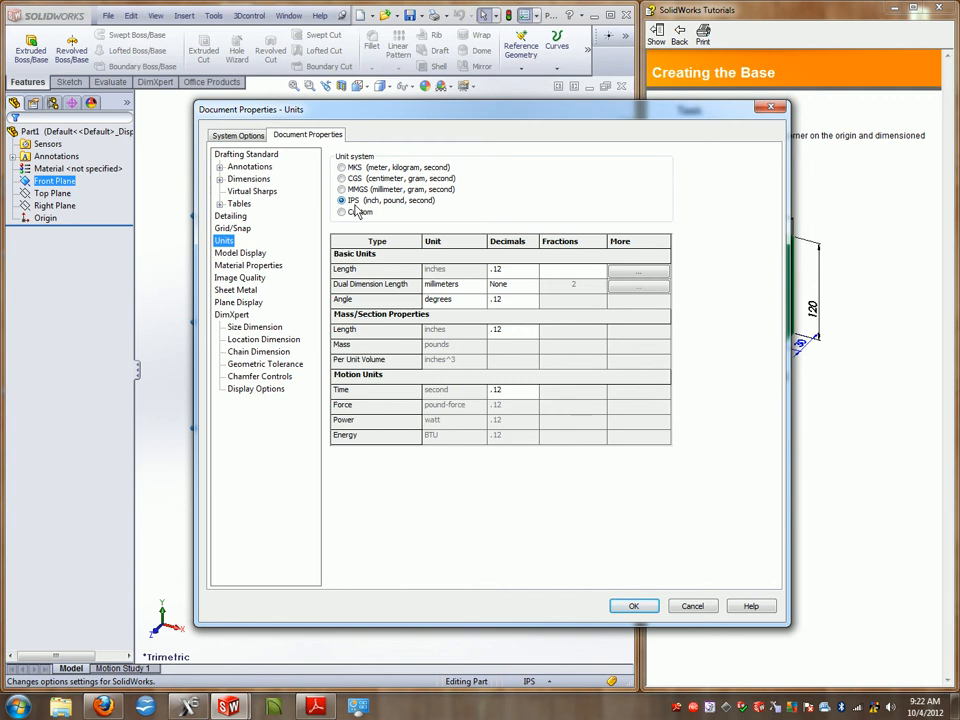
left_click(341, 190)
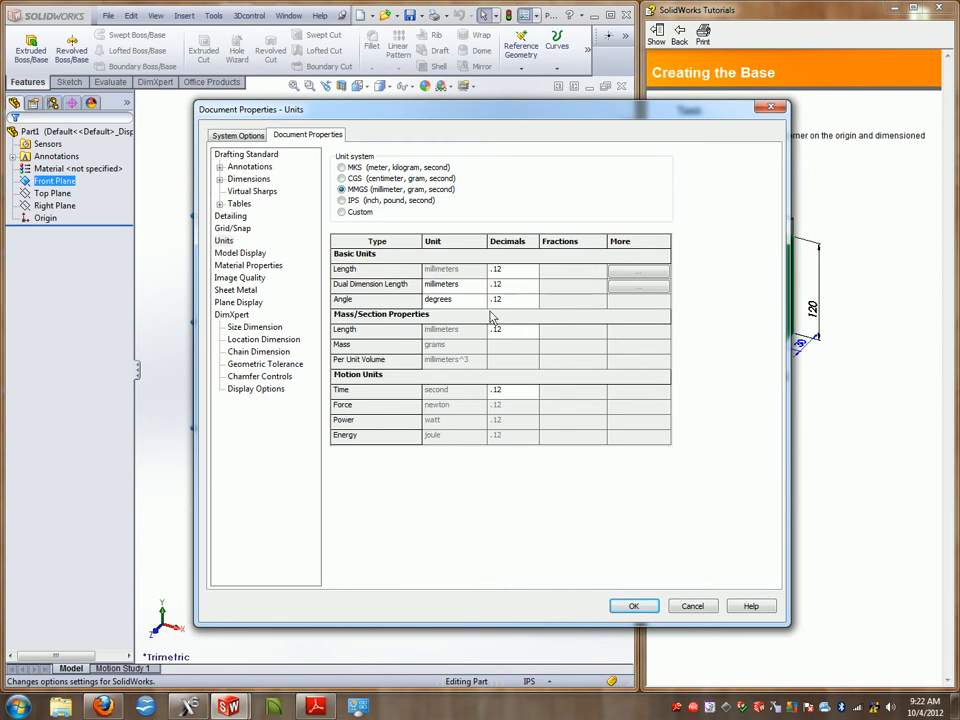
key("Return")
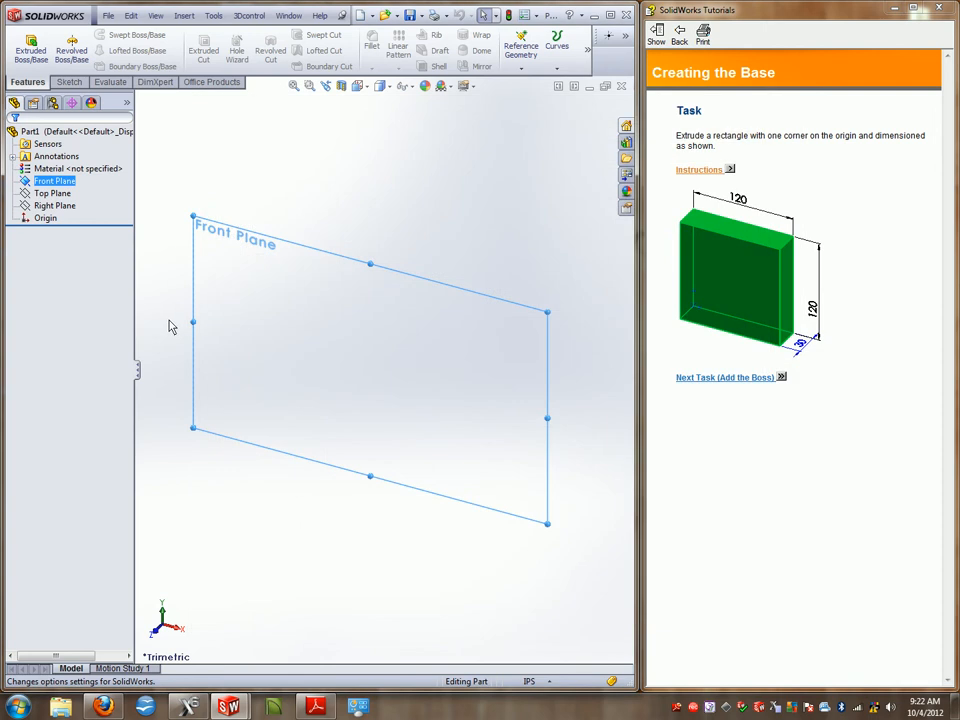
Sketch a center rectangle about 103 by 106 mm on the Front Plane, centred on the origin.
left_click(68, 82)
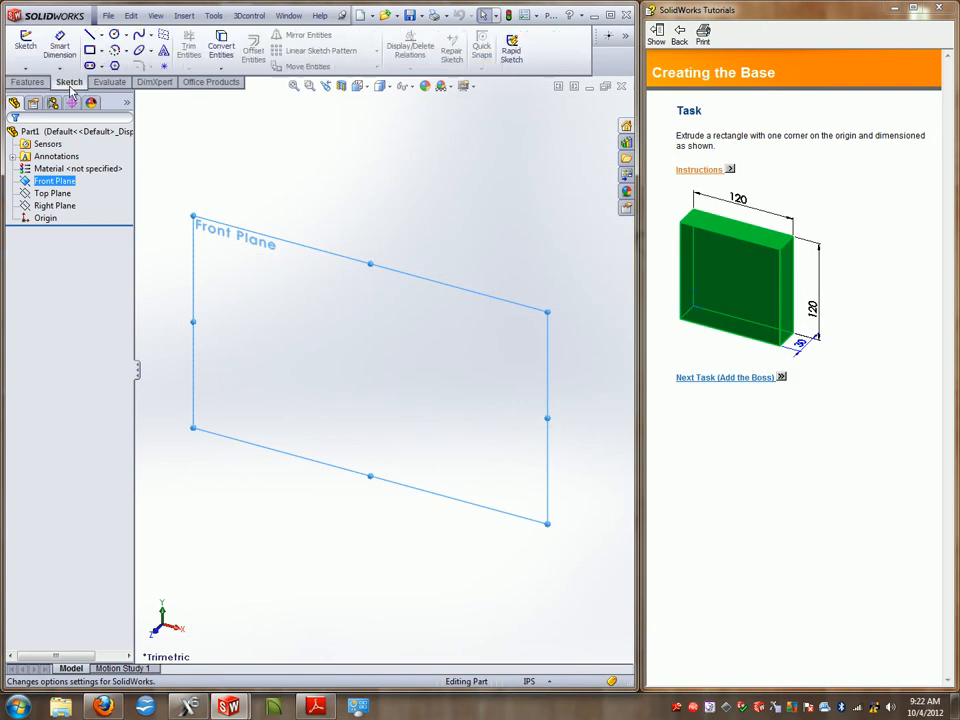
left_click(99, 50)
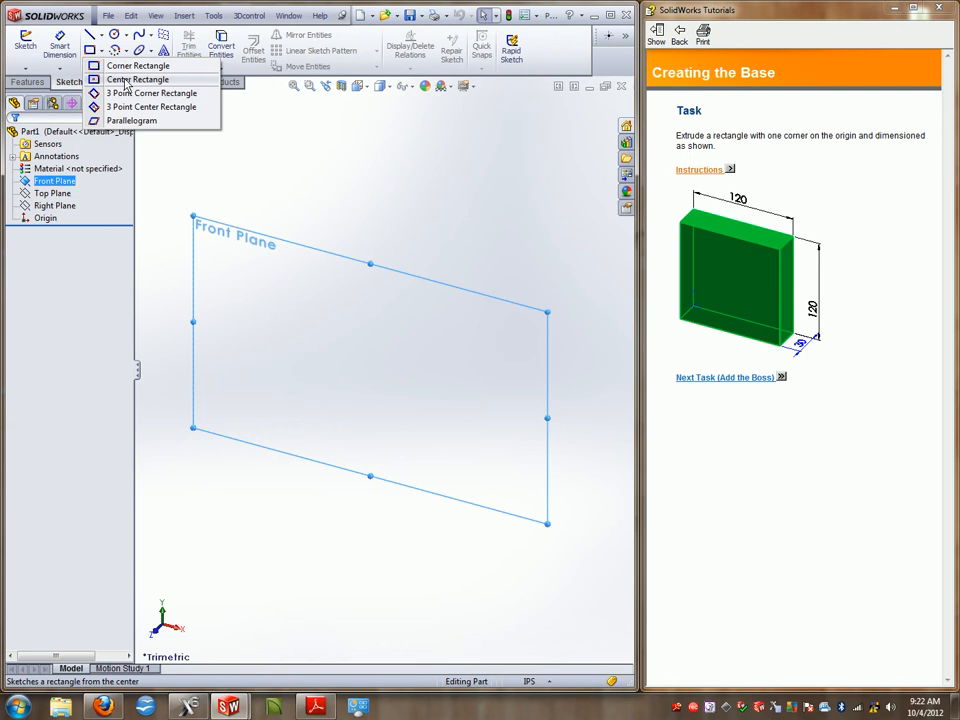
left_click(130, 80)
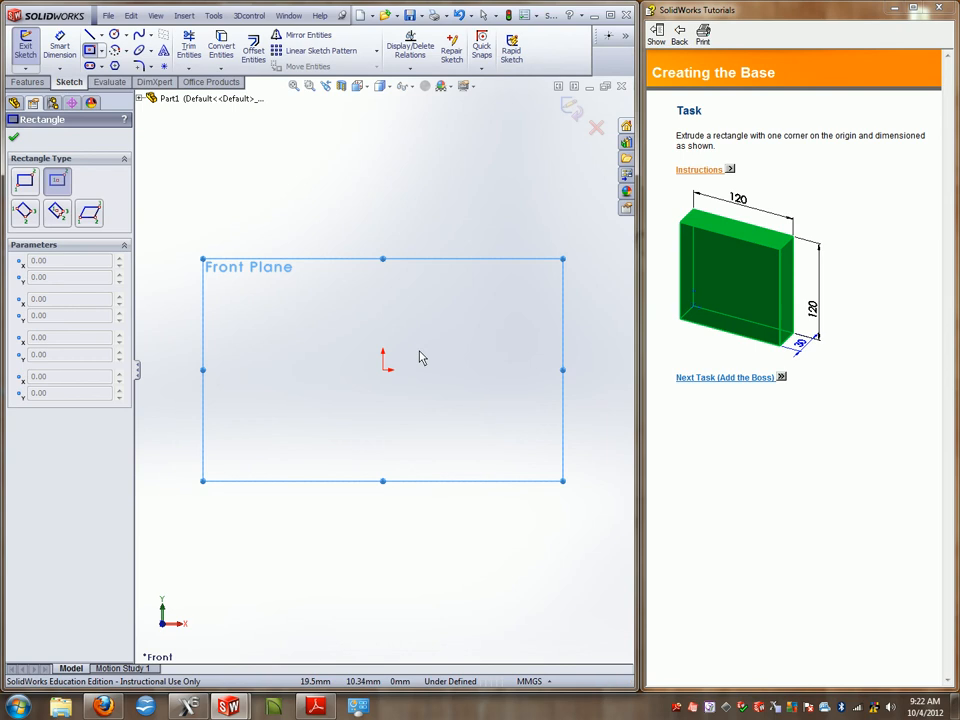
left_click(384, 368)
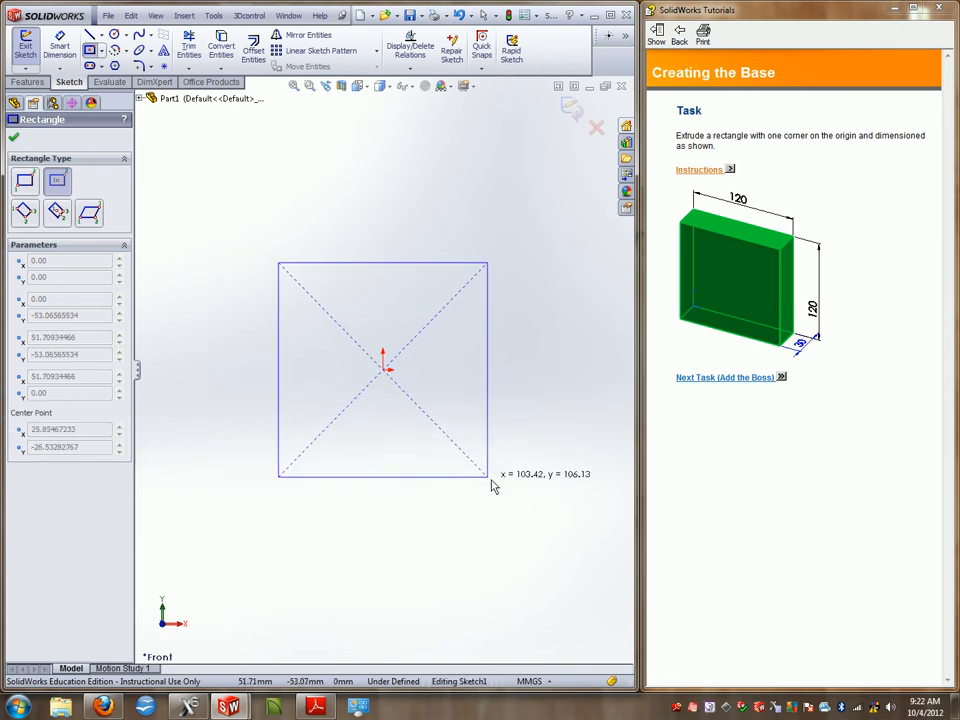
left_click(489, 478)
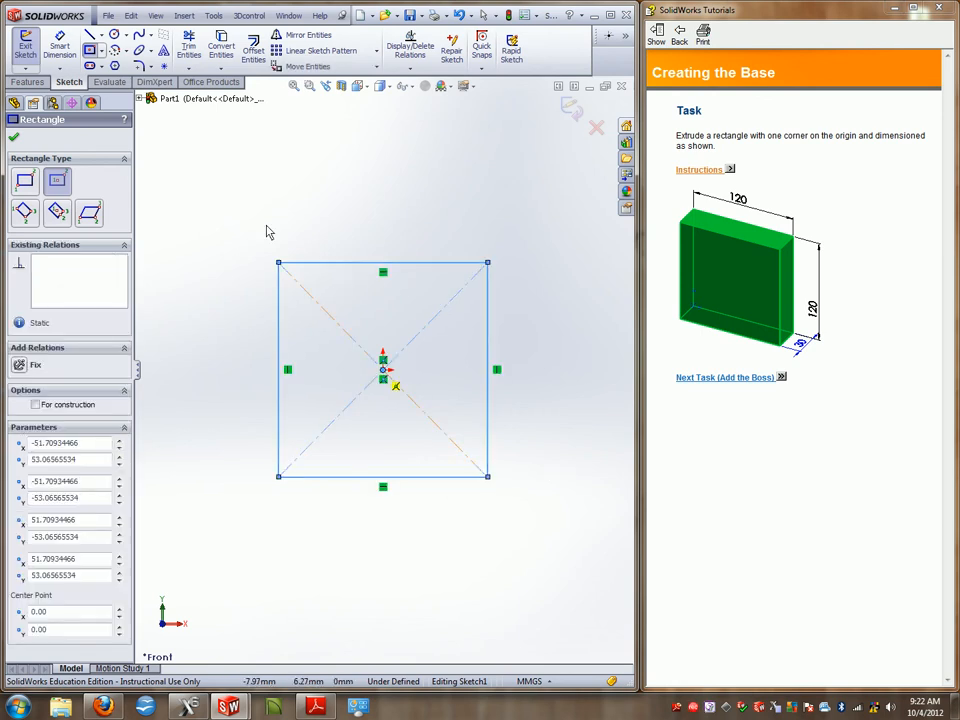
Dimension the rectangle's width and height to 120 mm each.
left_click(57, 60)
left_click(371, 263)
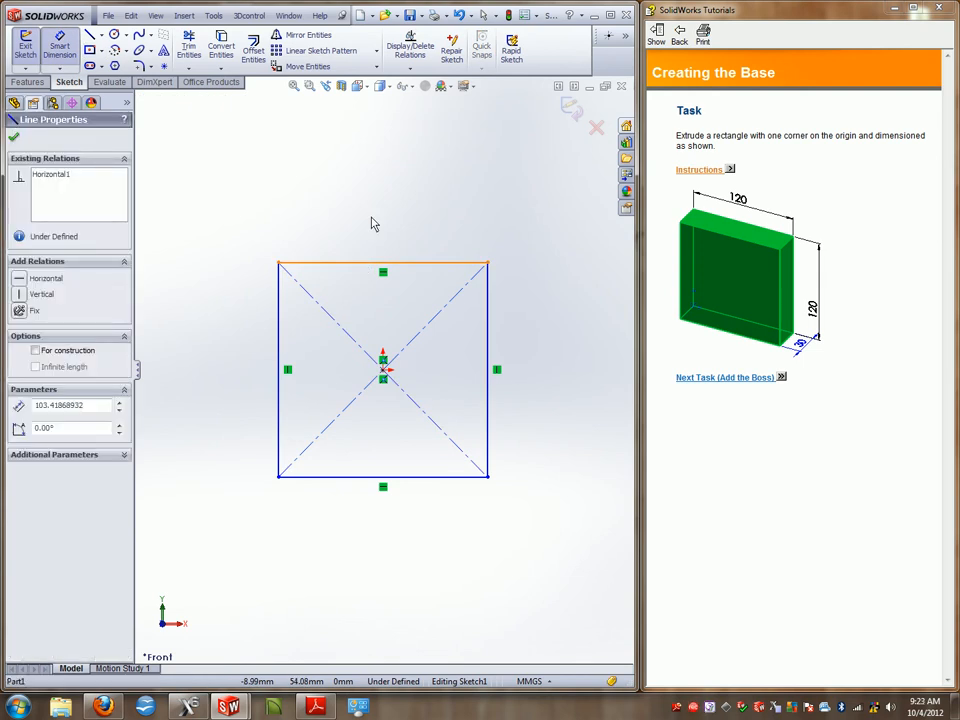
left_click(377, 229)
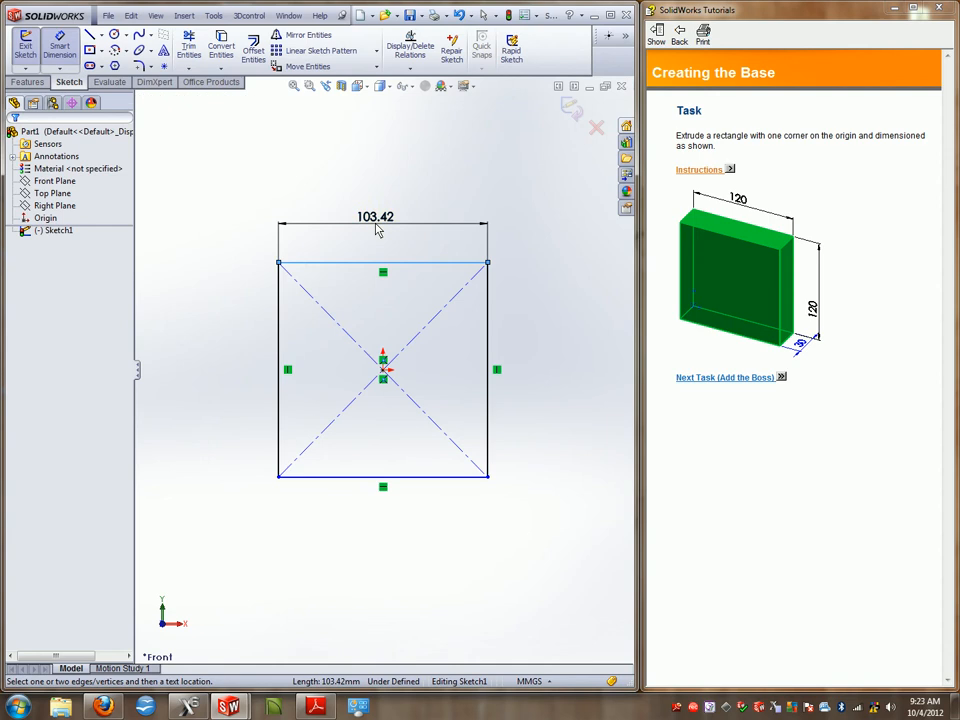
type("120")
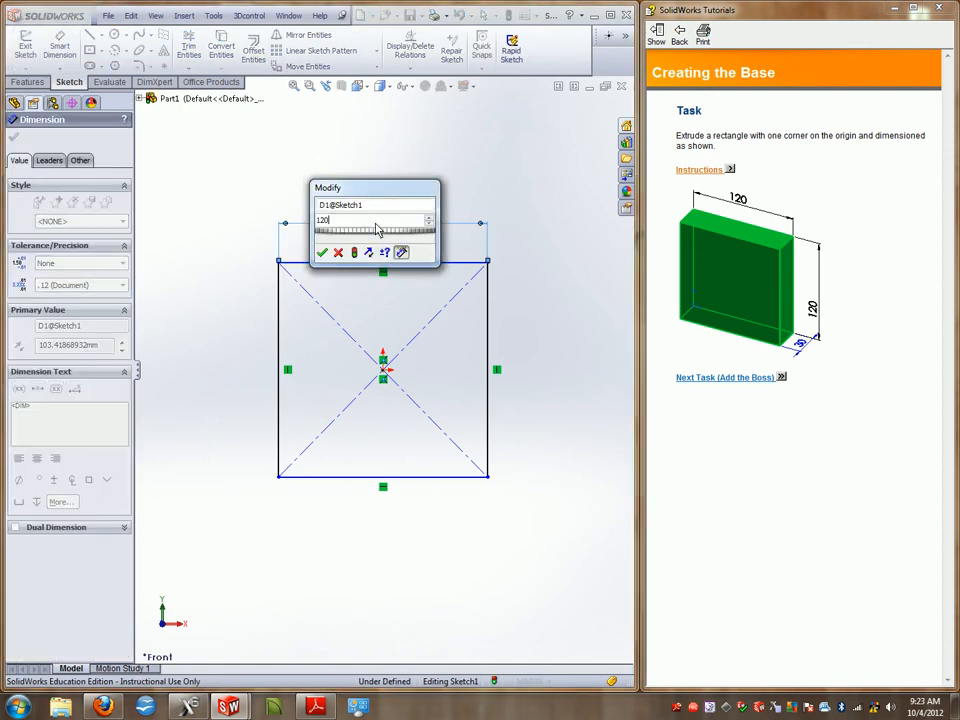
key("Return")
left_click(505, 337)
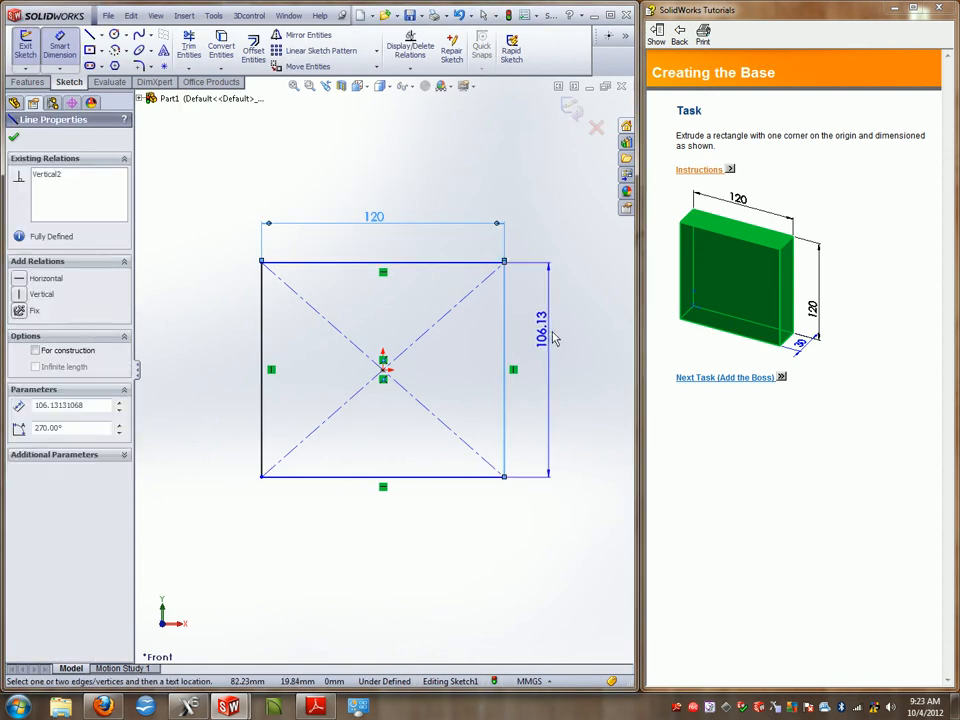
left_click(555, 338)
type("120")
key("Return")
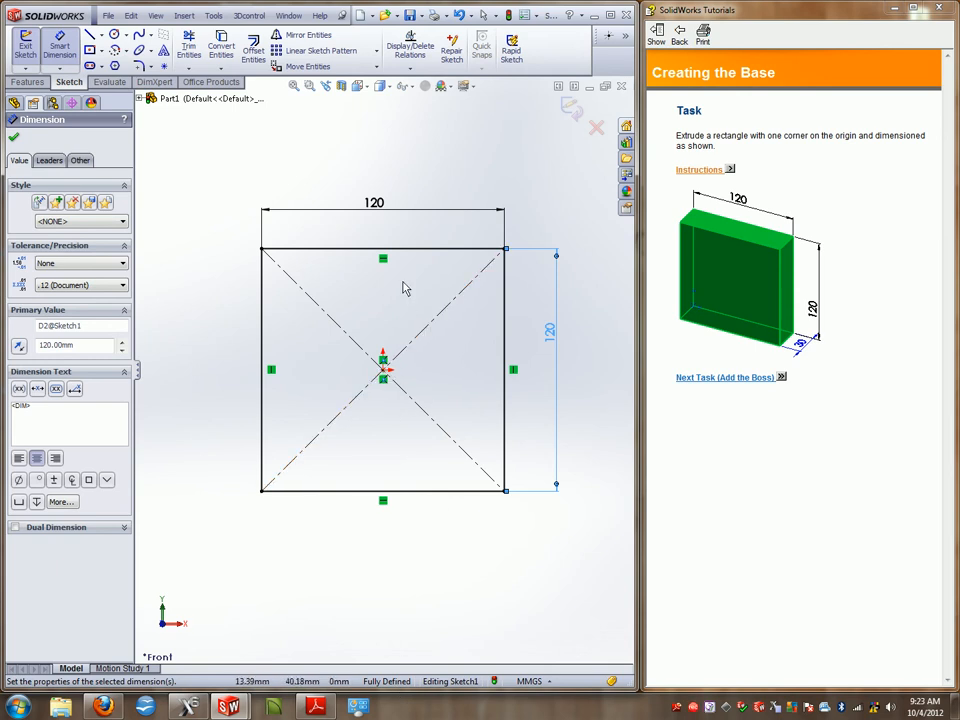
Extrude the square sketch as a 30 mm blind boss and open the tutorial's Add the Boss task.
left_click(28, 82)
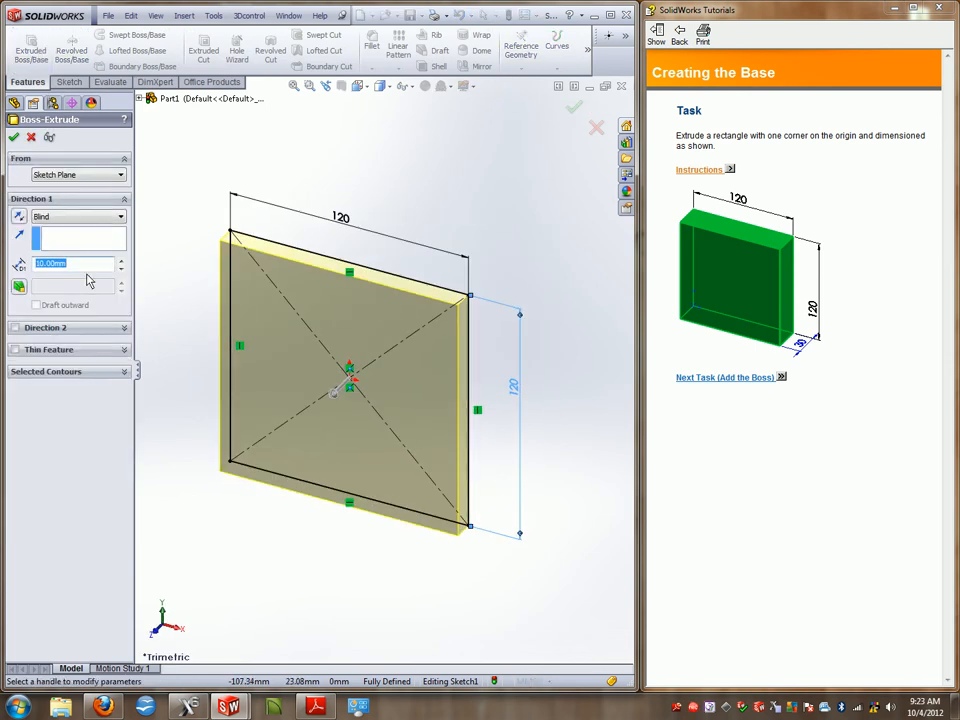
type("30")
key("Return")
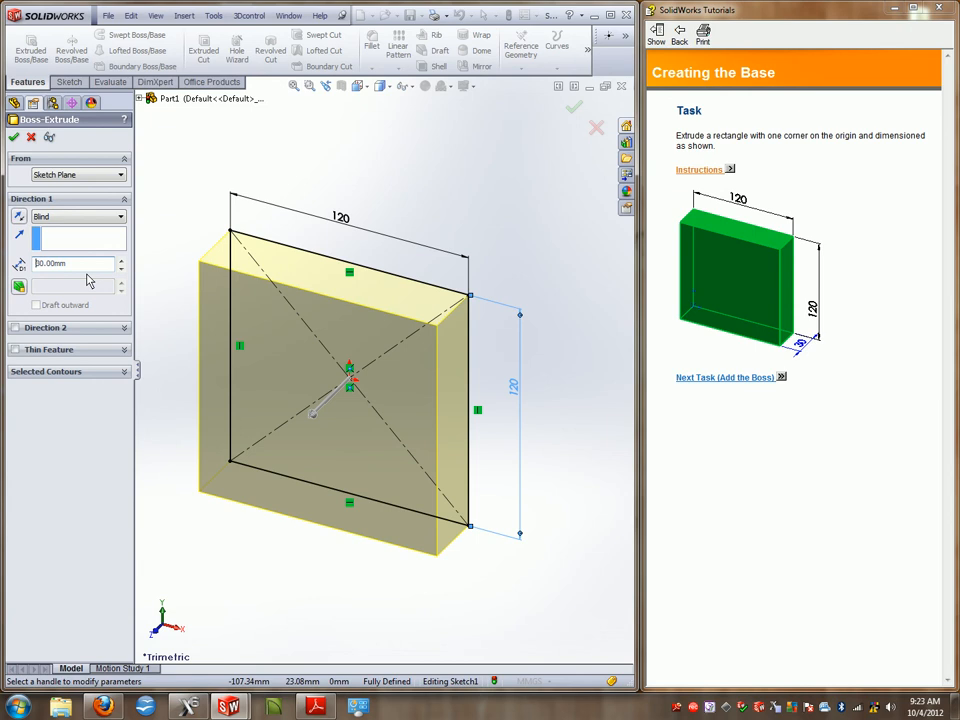
left_click(573, 108)
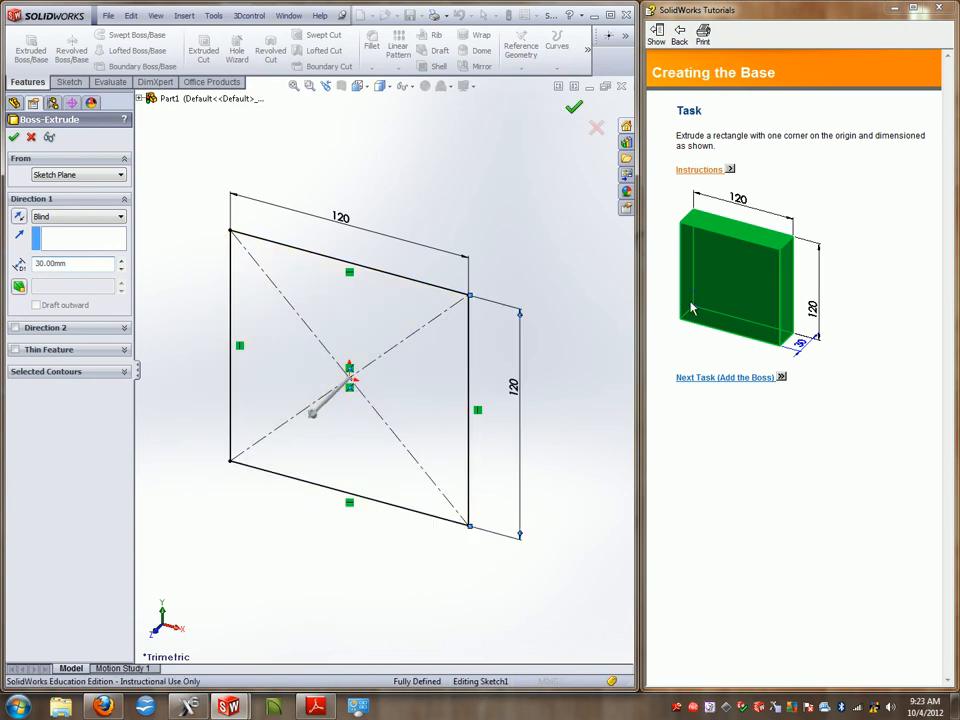
left_click(745, 378)
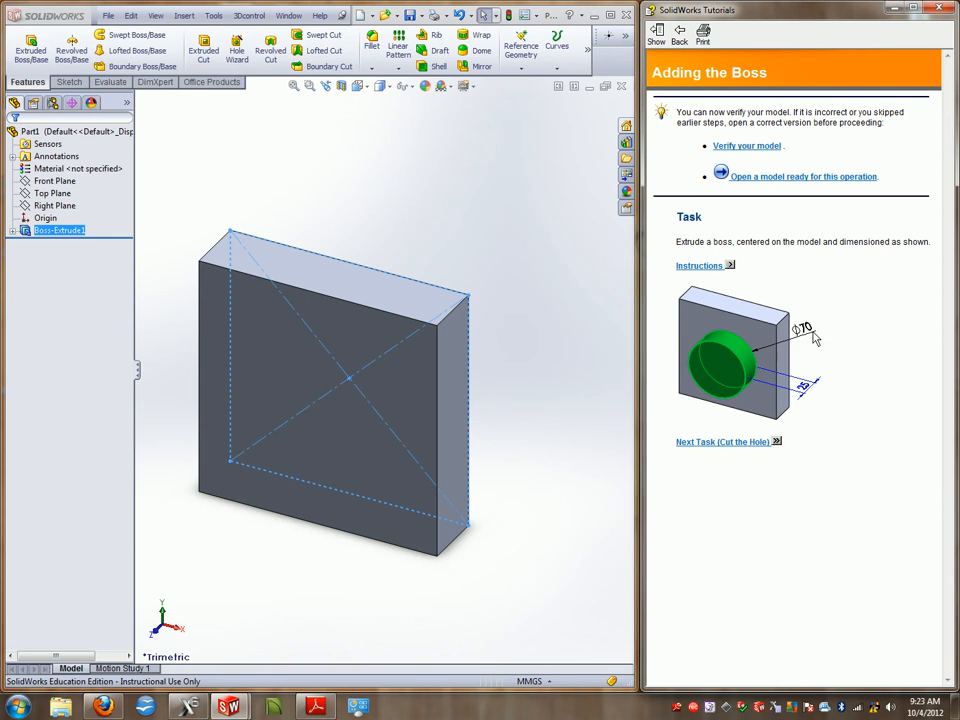
Sketch a circle about 64 mm in diameter on the block's front face, centred on the origin.
left_click(418, 401)
key("space")
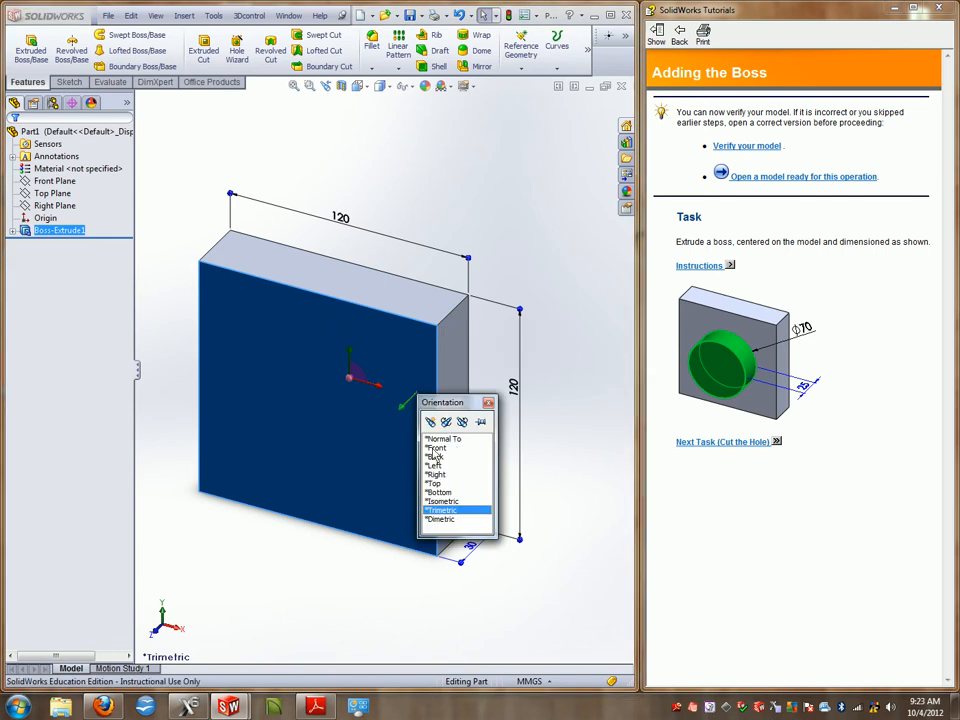
left_click(450, 446)
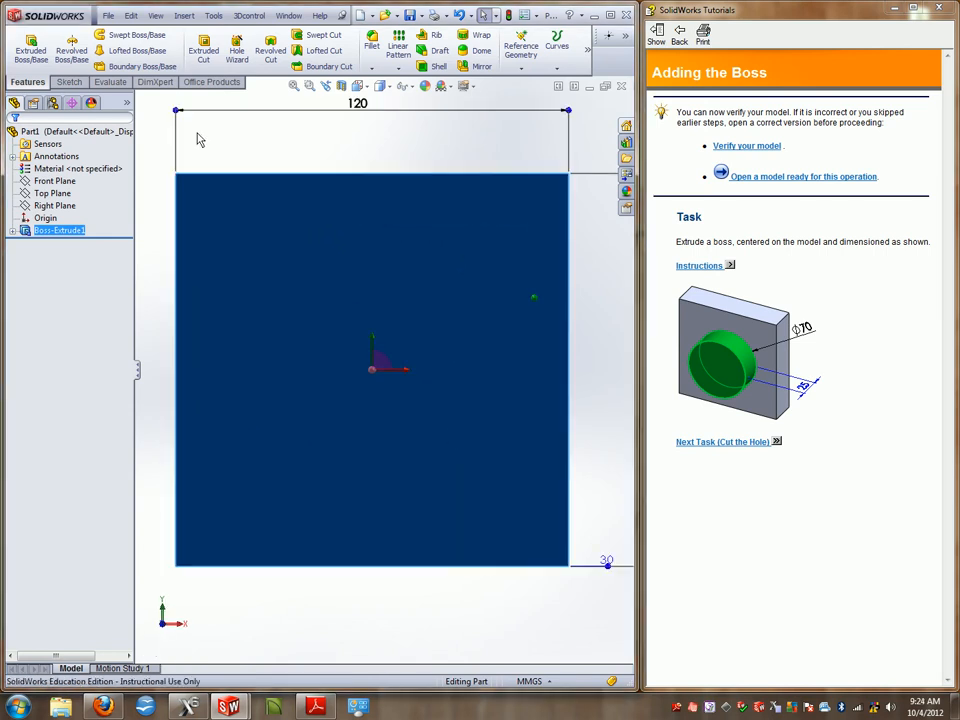
left_click(66, 85)
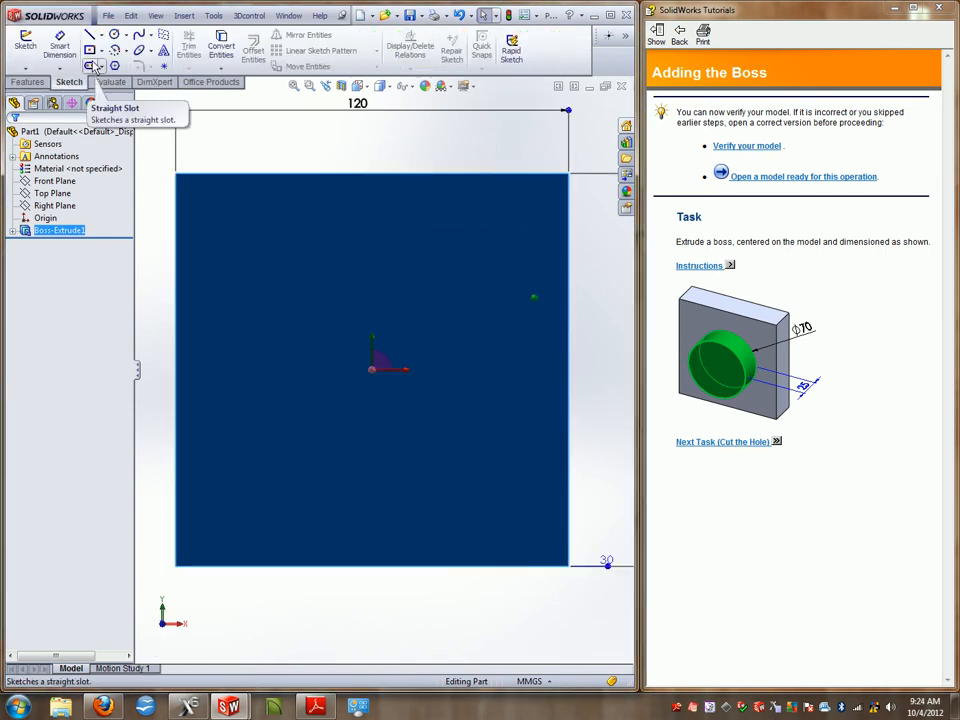
left_click(126, 35)
left_click(141, 51)
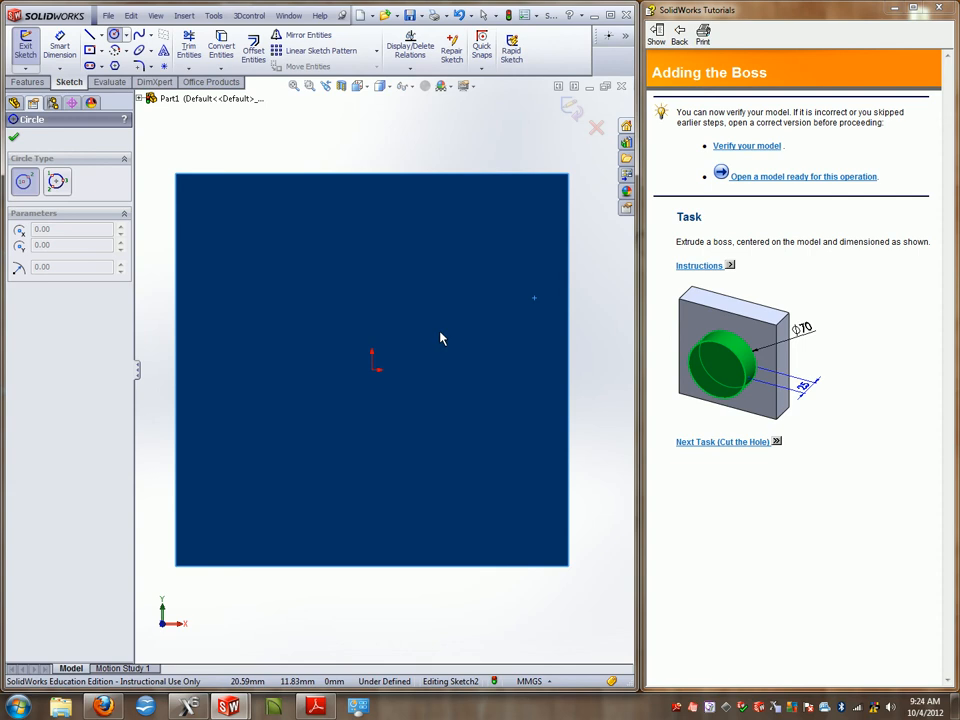
left_click(374, 372)
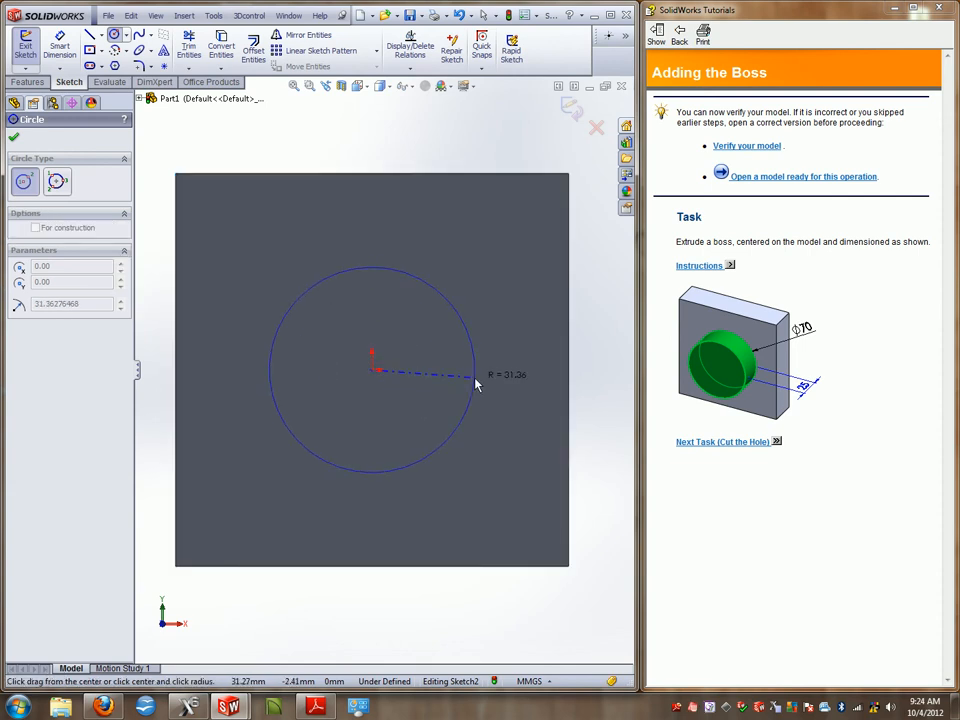
left_click(470, 333)
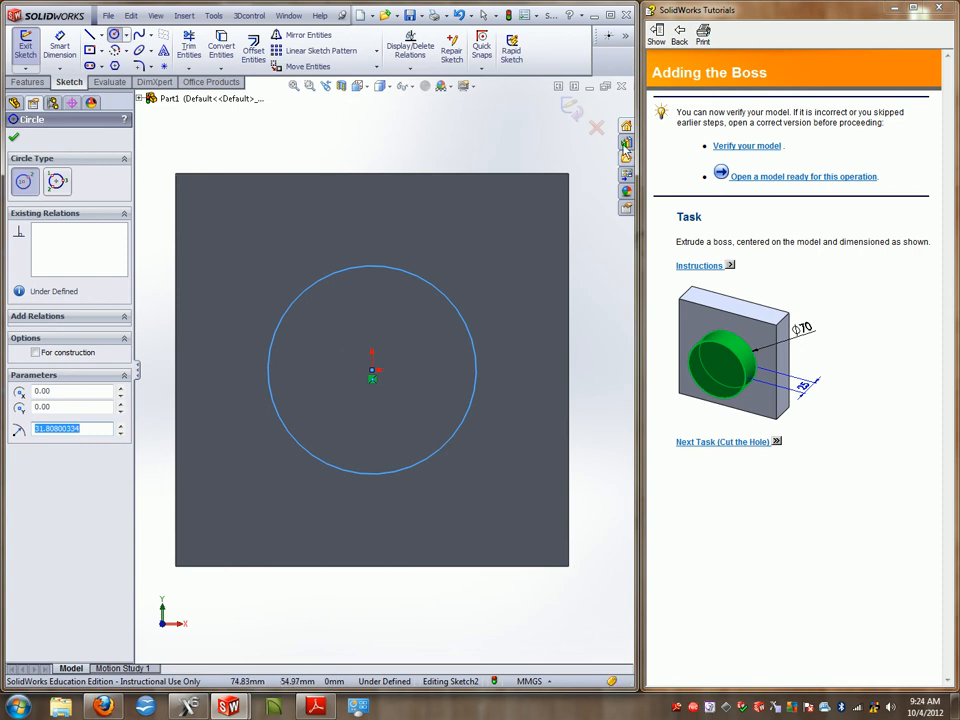
Dimension the circle's diameter to 70 mm.
left_click(60, 45)
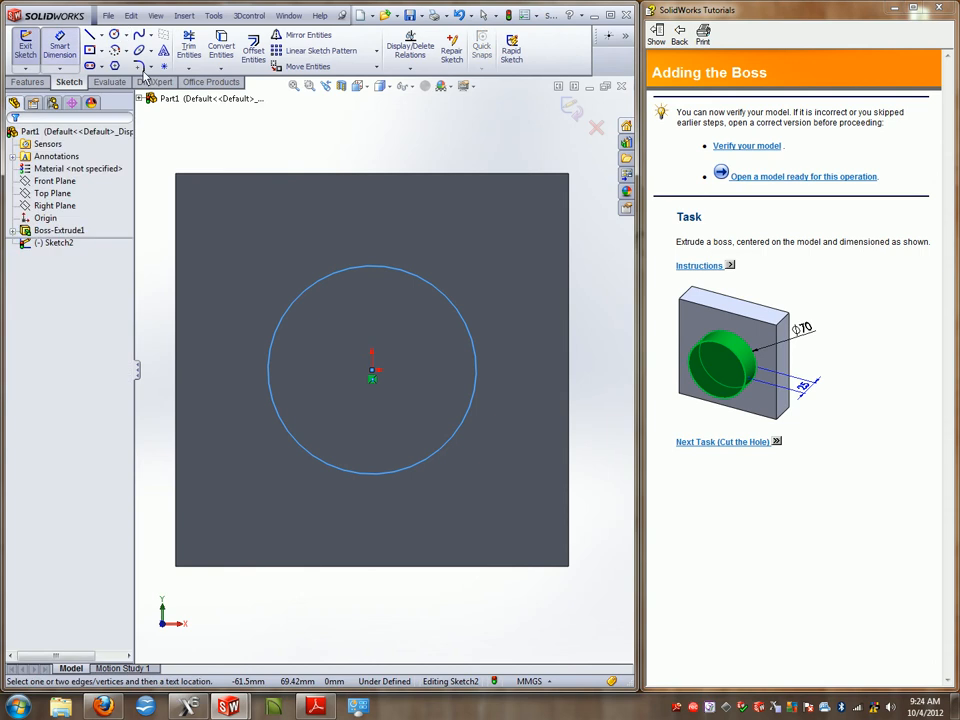
left_click(447, 290)
left_click(474, 252)
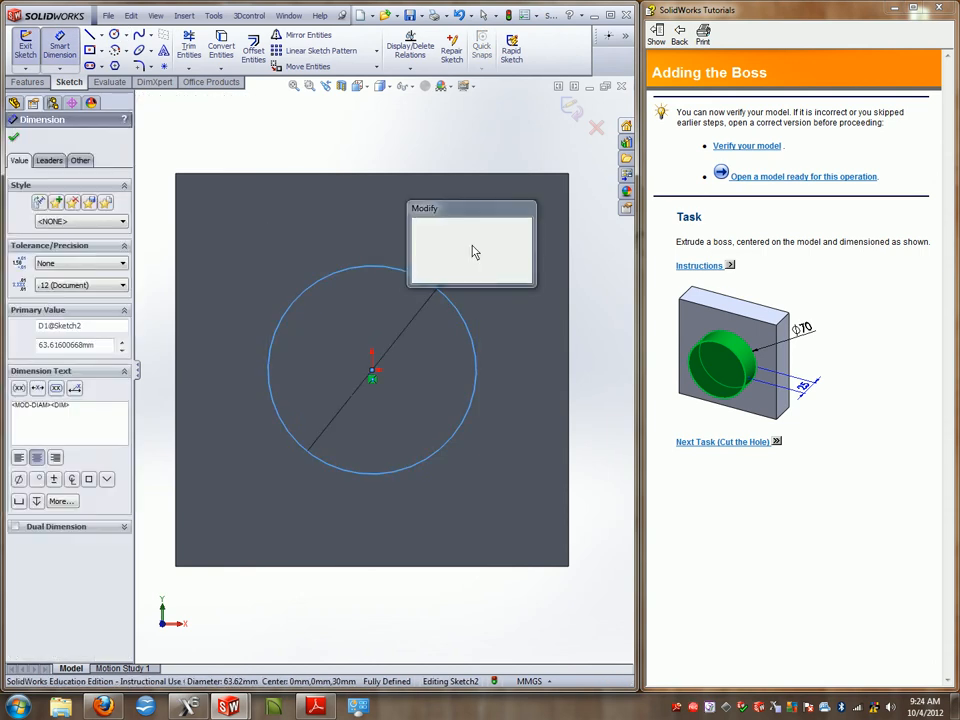
type("70")
key("Return")
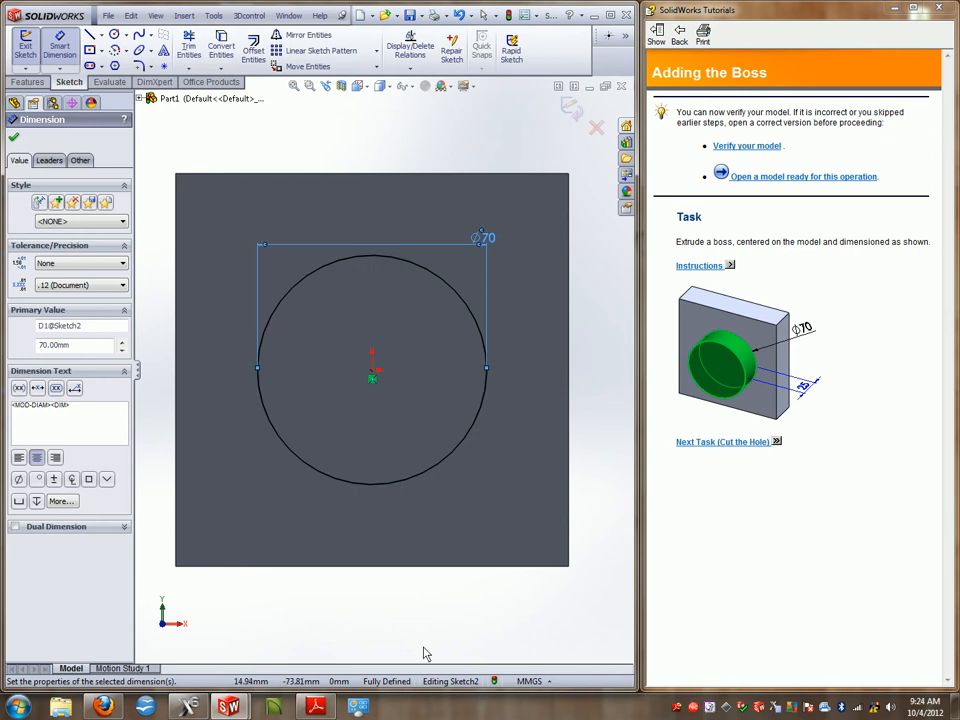
Extrude the circle as a 25 mm blind boss merged with the block and open the tutorial's Cut the Hole task.
left_click(35, 84)
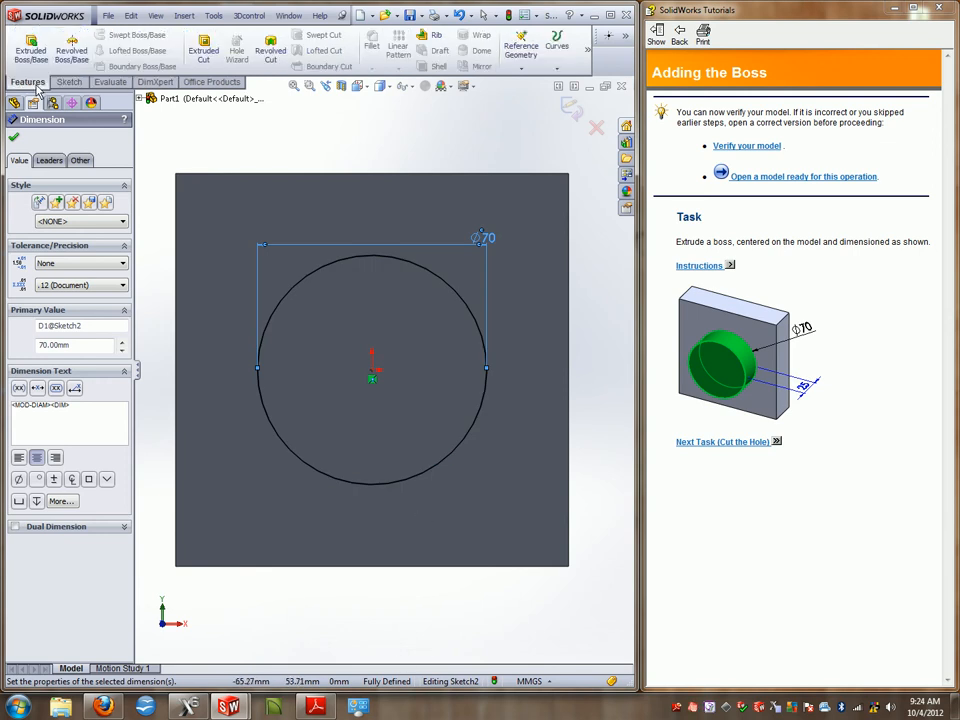
left_click(30, 46)
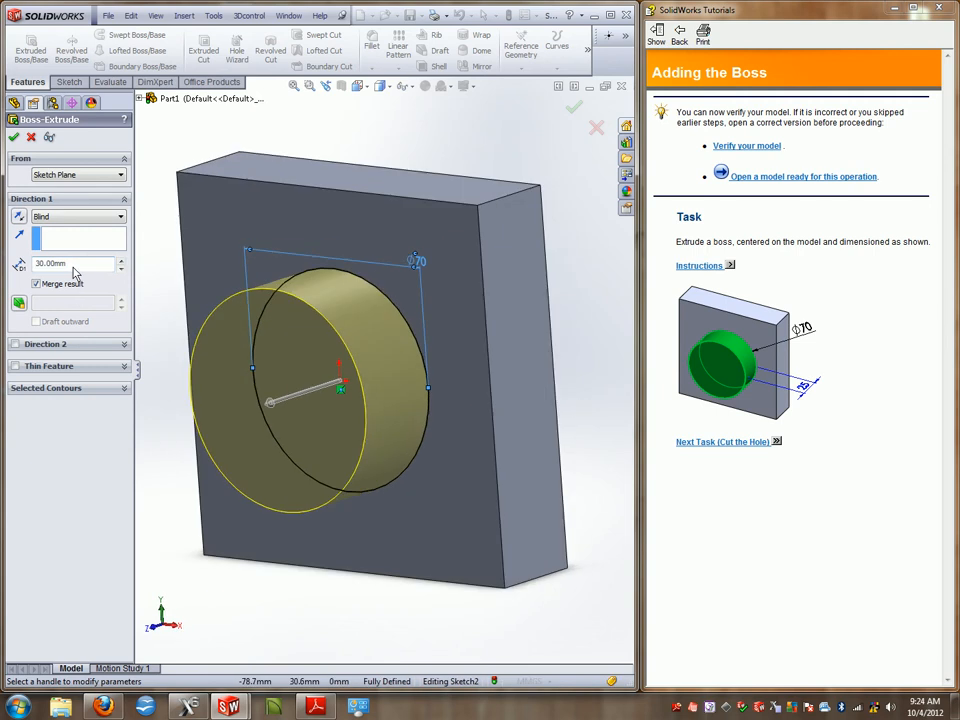
left_click_drag(73, 266, 1, 256)
type("25")
key("Return")
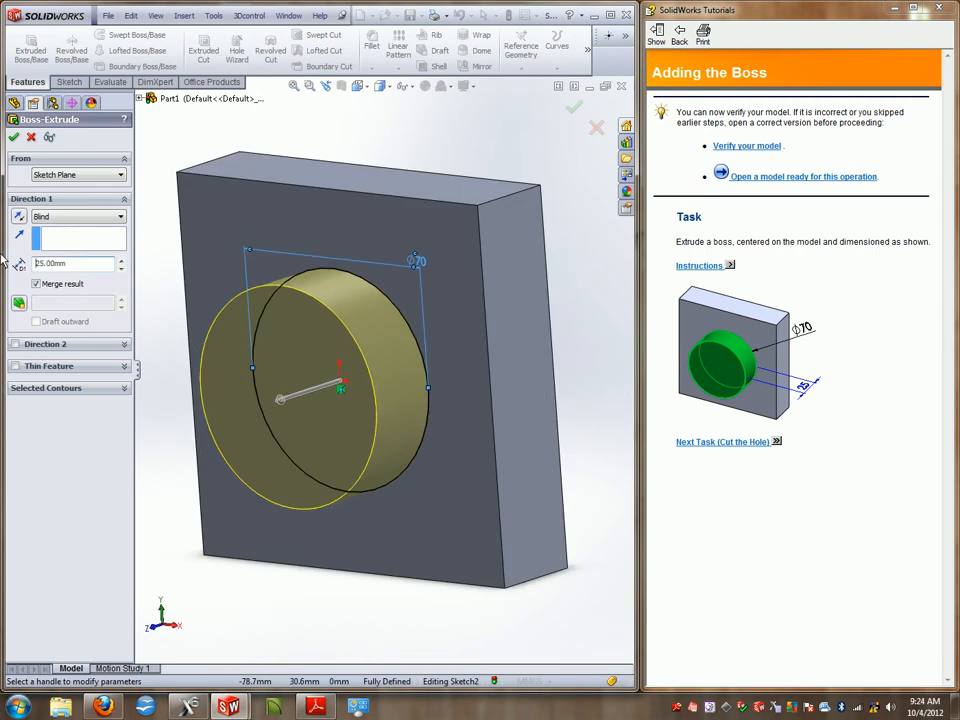
left_click(728, 441)
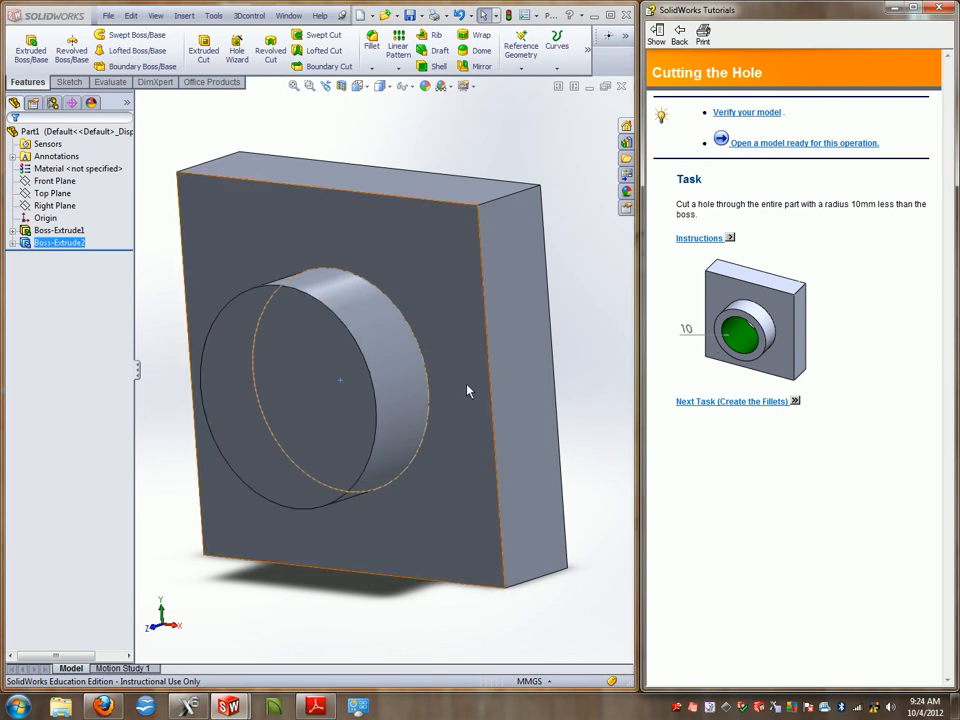
Start a circle sketch on the round boss's front face, viewed normal to that face.
left_click(300, 378)
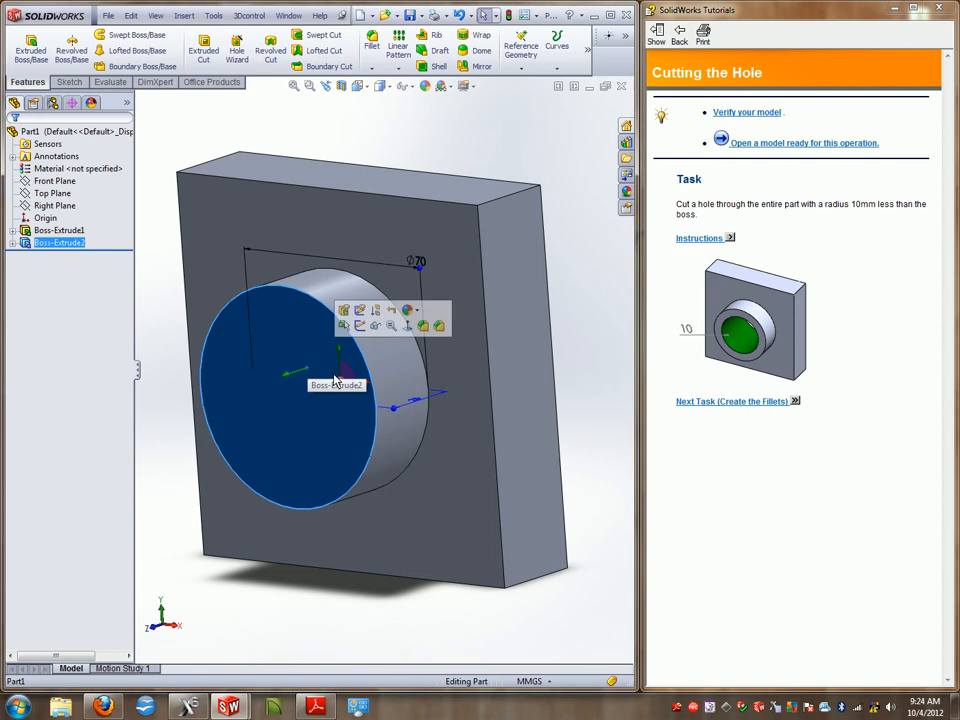
key("space")
left_click(405, 451)
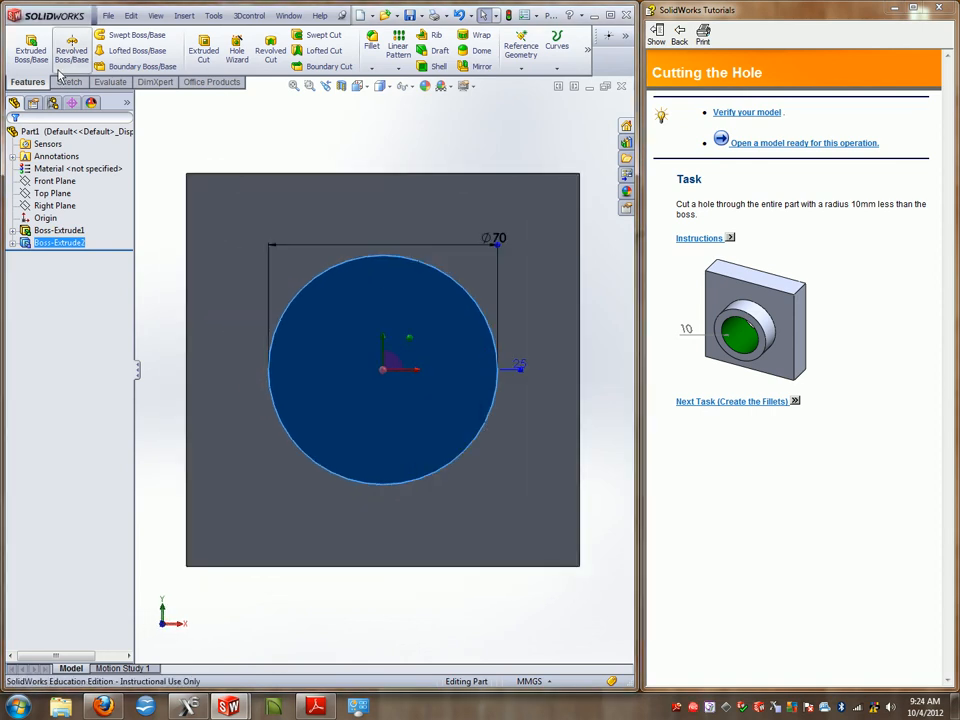
left_click(68, 82)
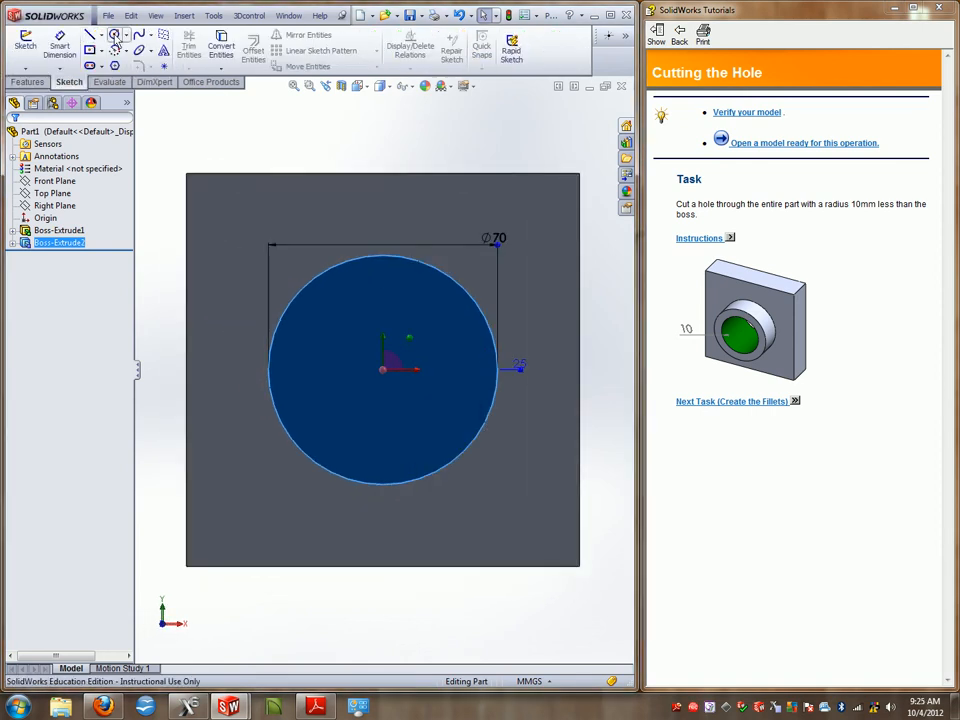
left_click(114, 34)
left_click(384, 368)
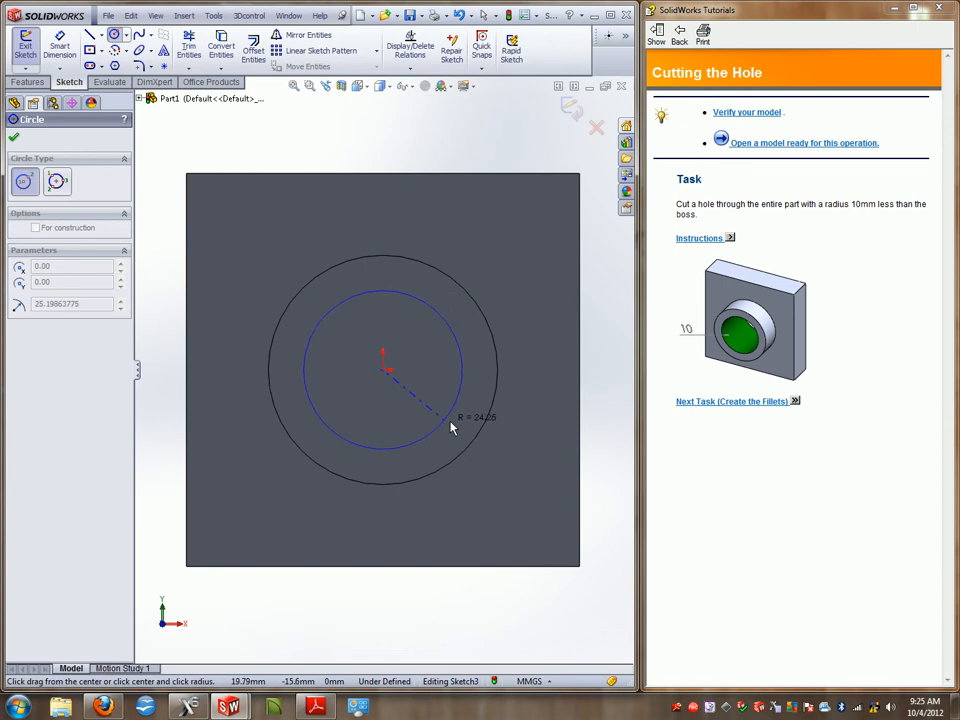
left_click(452, 428)
left_click(60, 45)
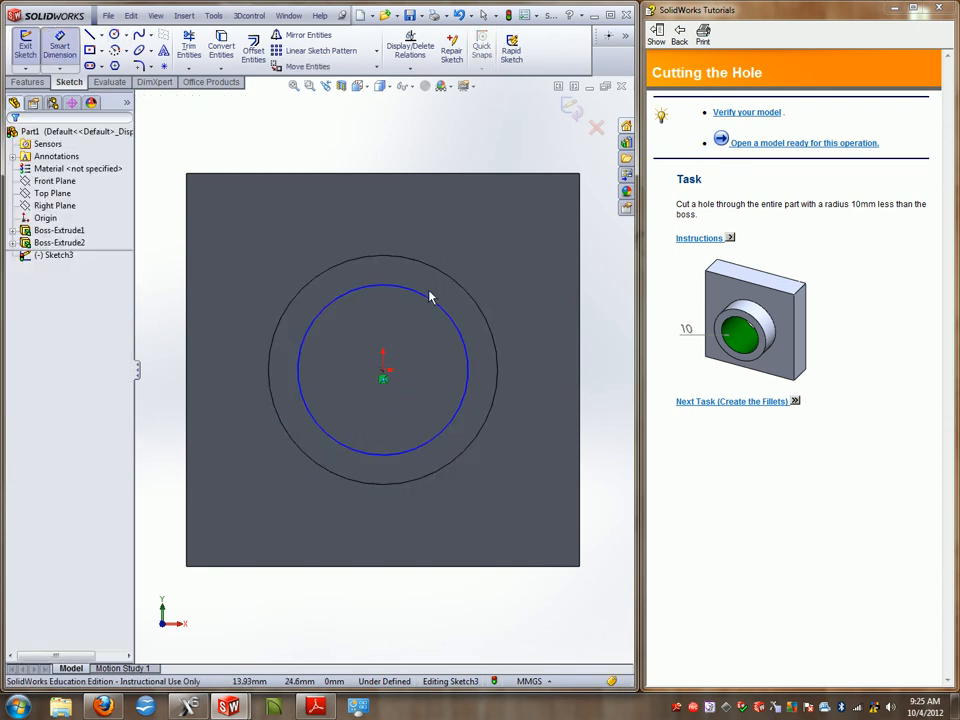
left_click(431, 304)
left_click(447, 273)
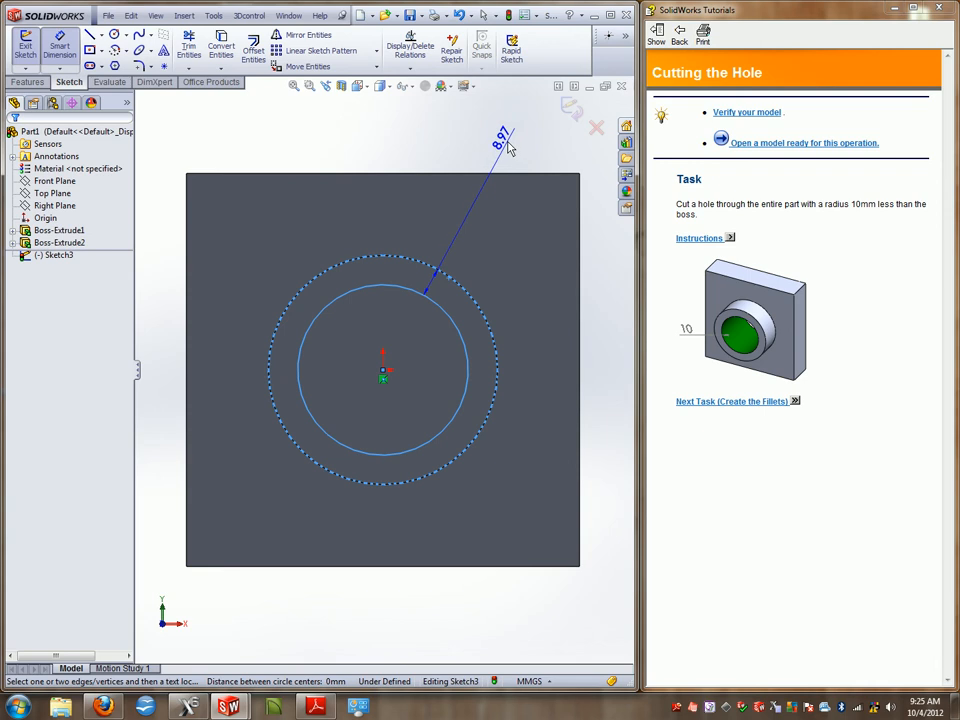
key("Escape")
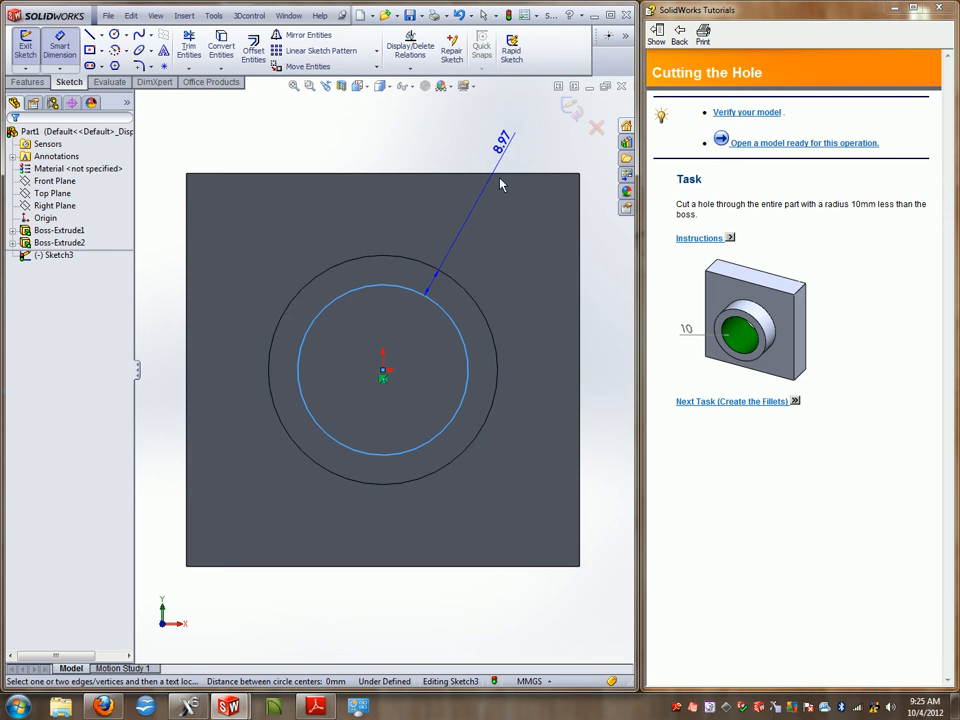
key("Escape")
left_click(425, 296)
key("Delete")
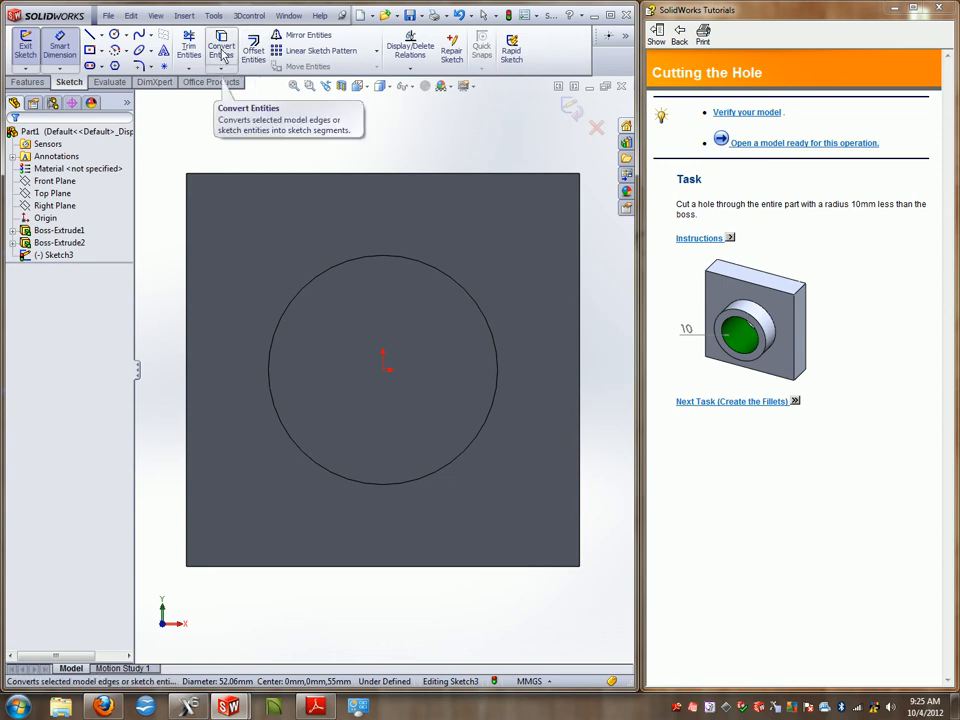
Sketch a circle centred on the origin, about 11 mm inside the boss's outer edge.
left_click(114, 36)
left_click(384, 370)
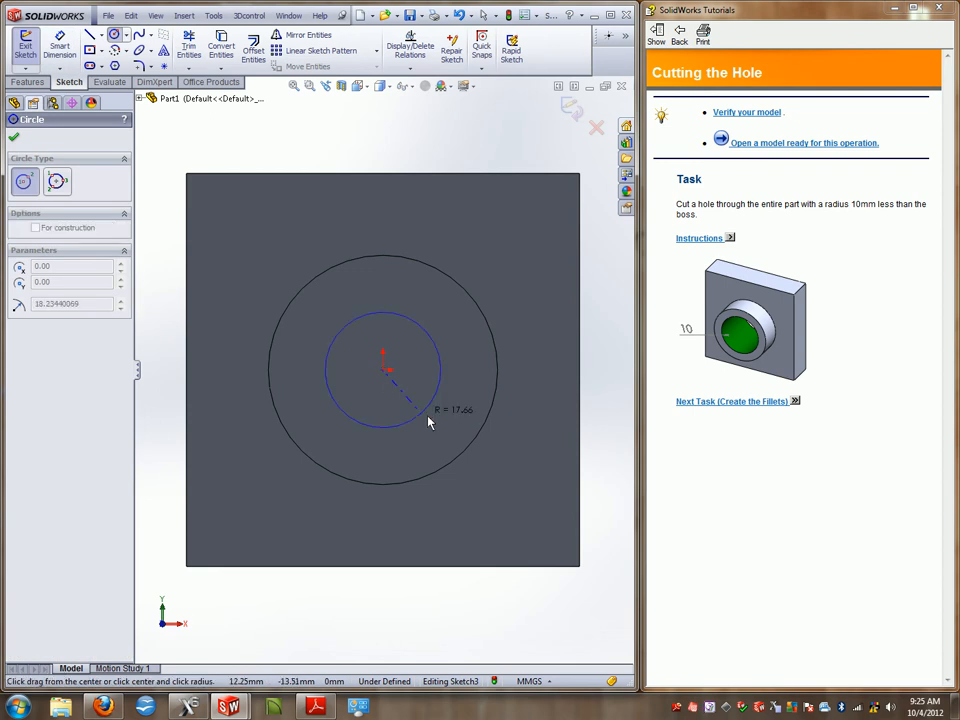
left_click(448, 415)
Dimension the radial gap between the sketched circle and the boss's outer edge to 10 mm.
left_click(60, 47)
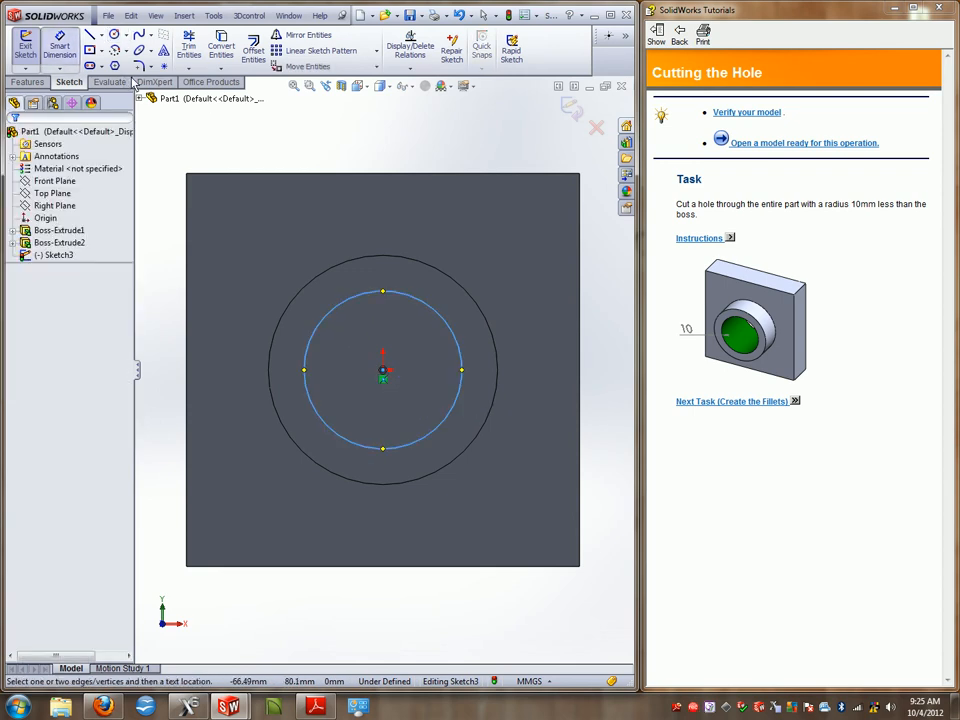
left_click(421, 302)
left_click(435, 268)
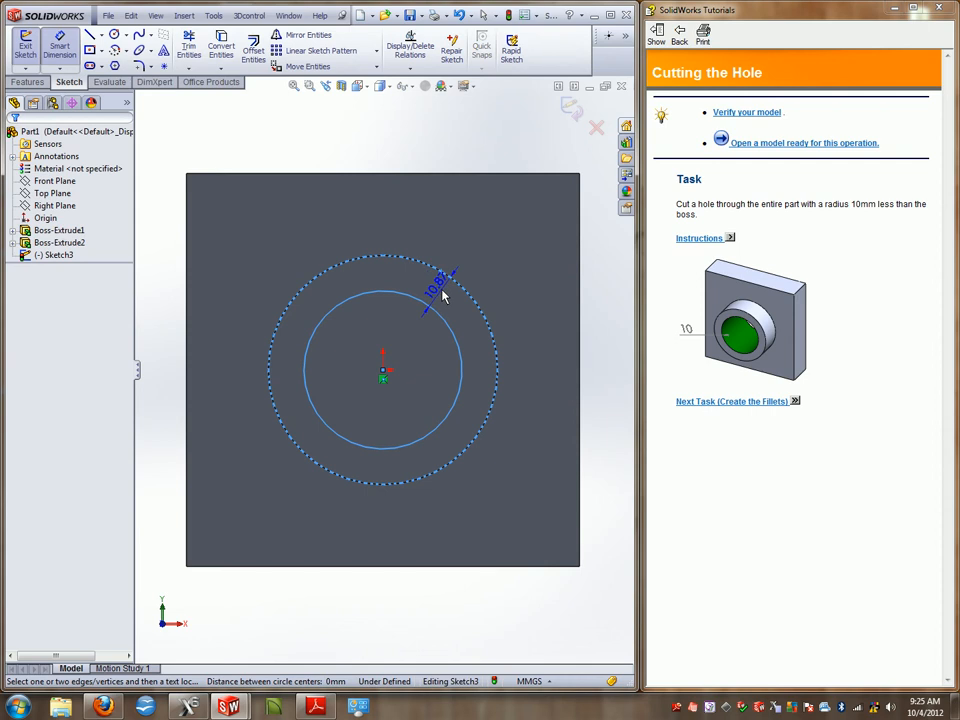
left_click(445, 299)
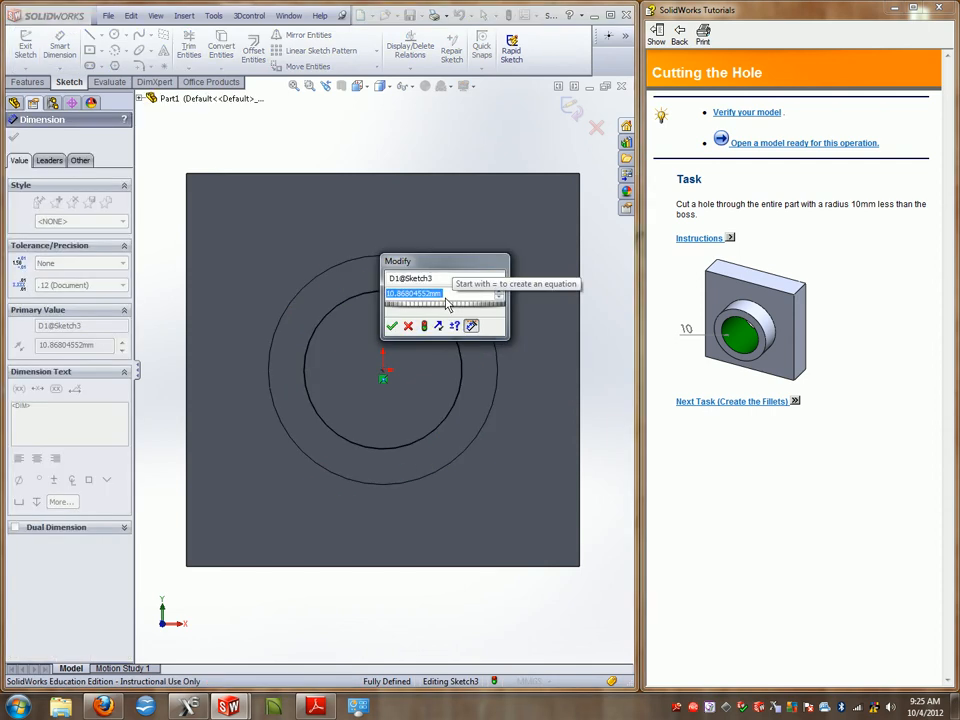
type("10")
key("Return")
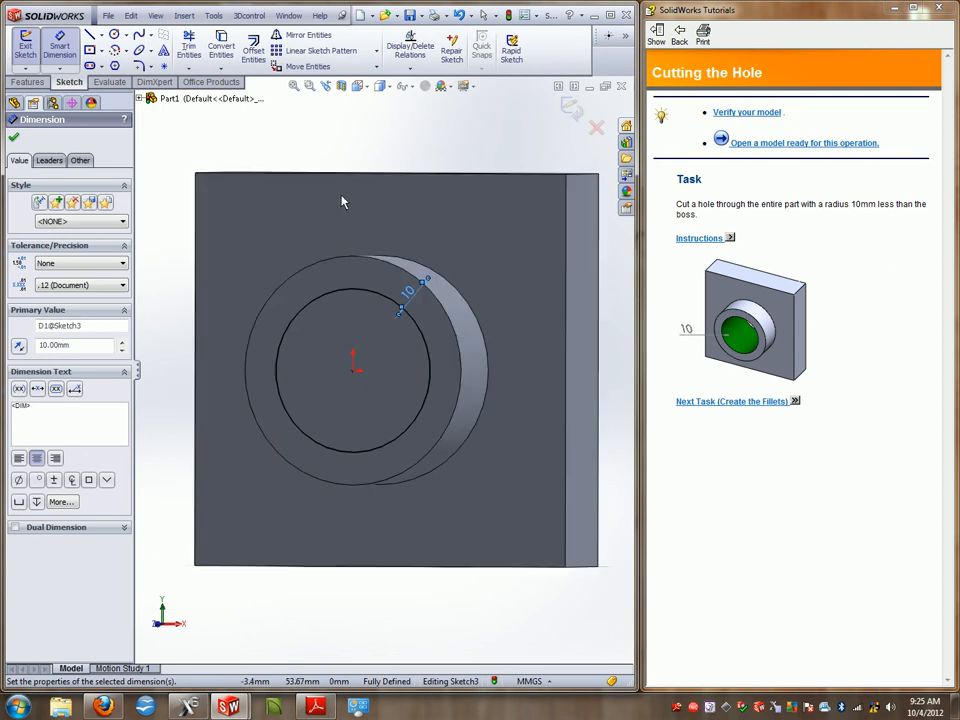
Cut the inner circle Through All the part and open the tutorial's Create the Fillets task.
left_click(32, 84)
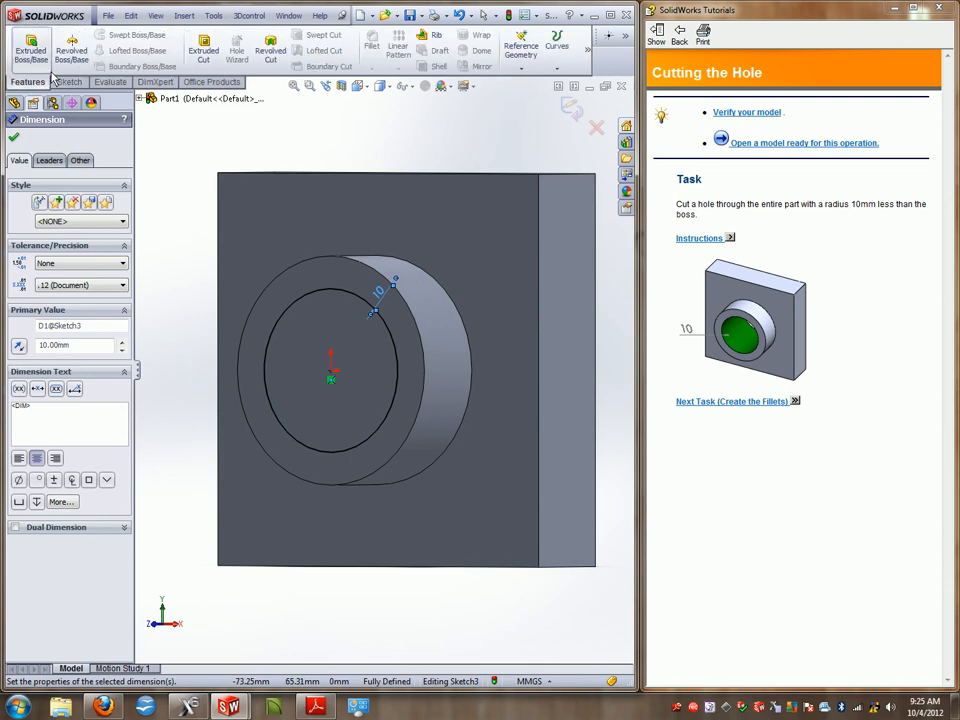
left_click(201, 55)
left_click(97, 219)
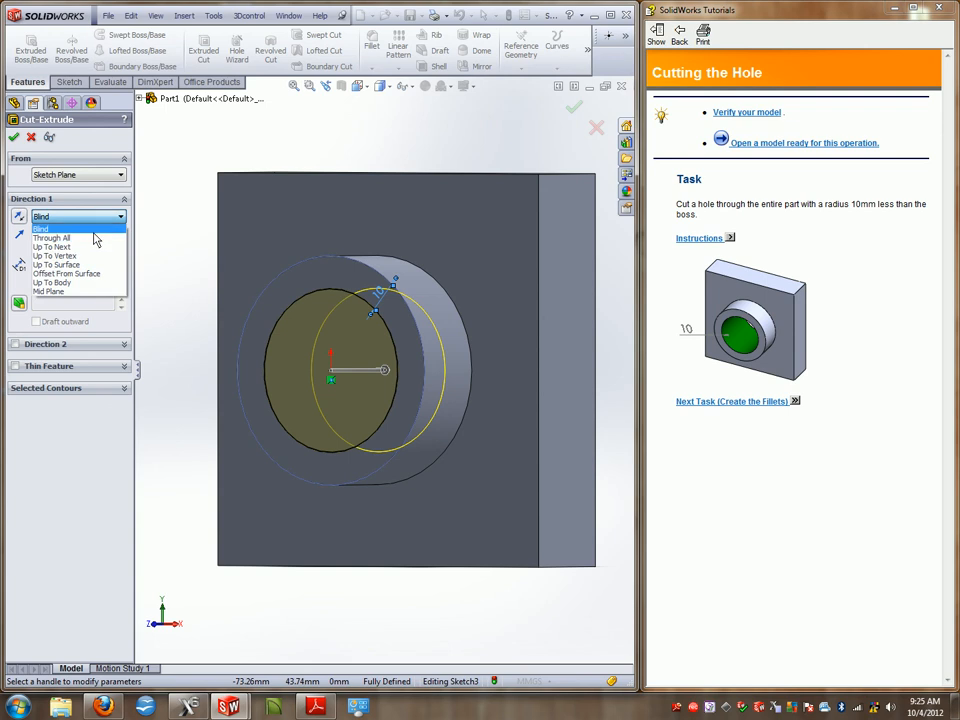
left_click(62, 235)
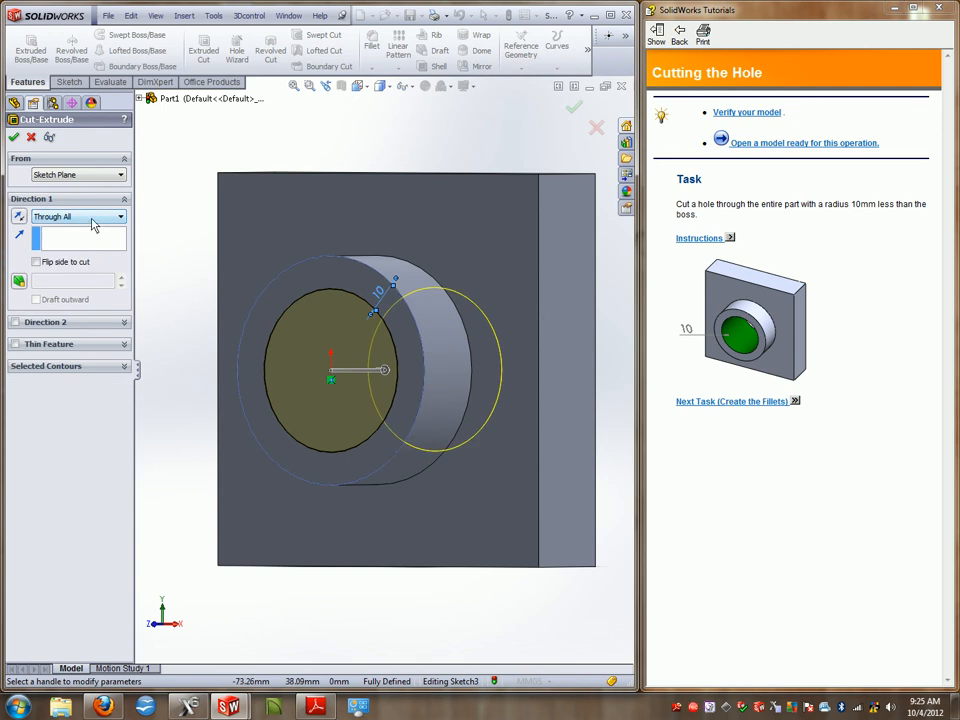
left_click(573, 107)
middle_click_drag(455, 314, 560, 410)
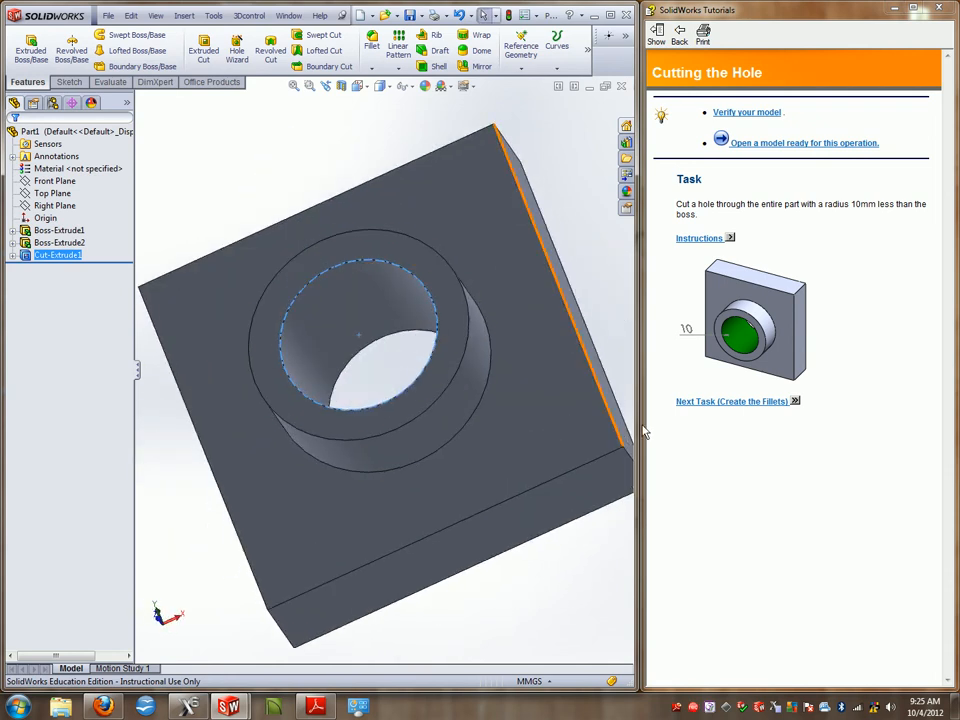
left_click(725, 401)
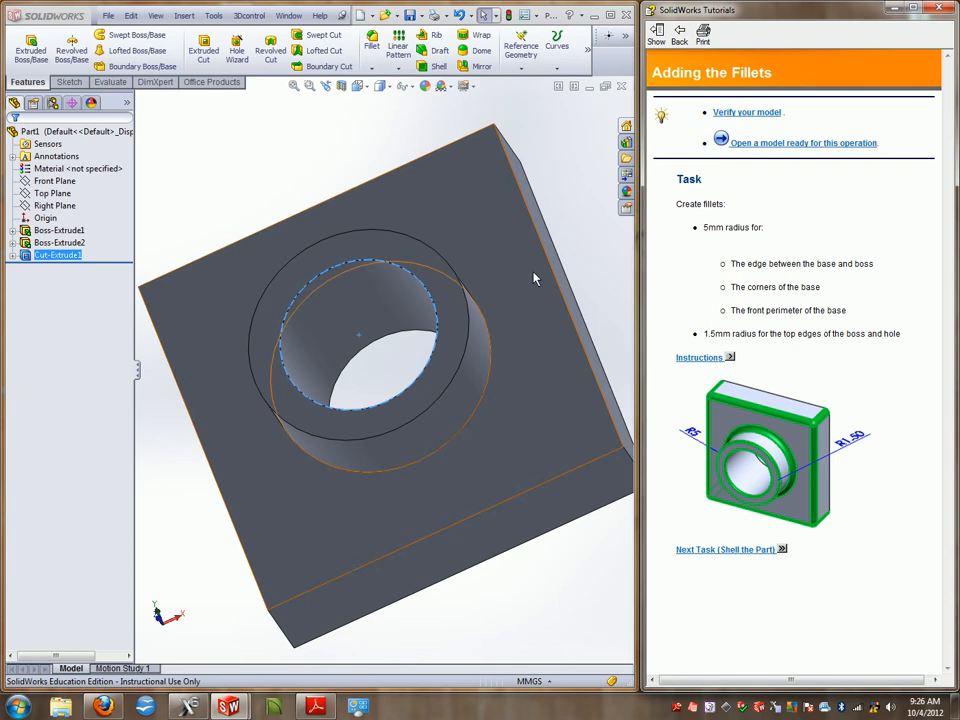
Set up a constant-radius 5 mm fillet on the base block's four corner edges and turn on full preview.
middle_click_drag(214, 142, 204, 189)
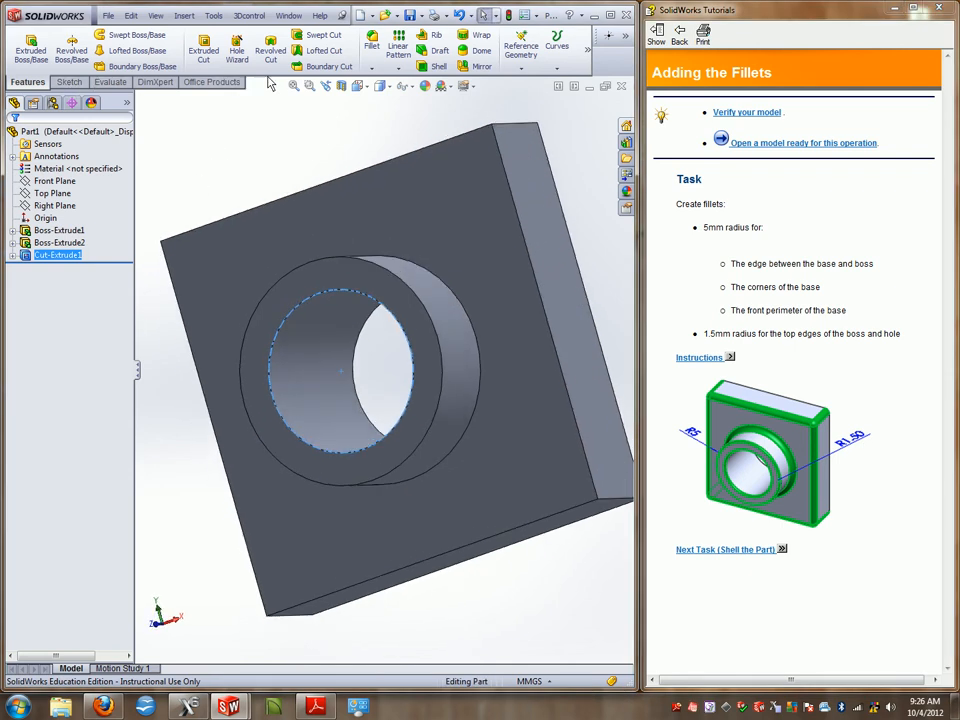
left_click(371, 68)
left_click(386, 84)
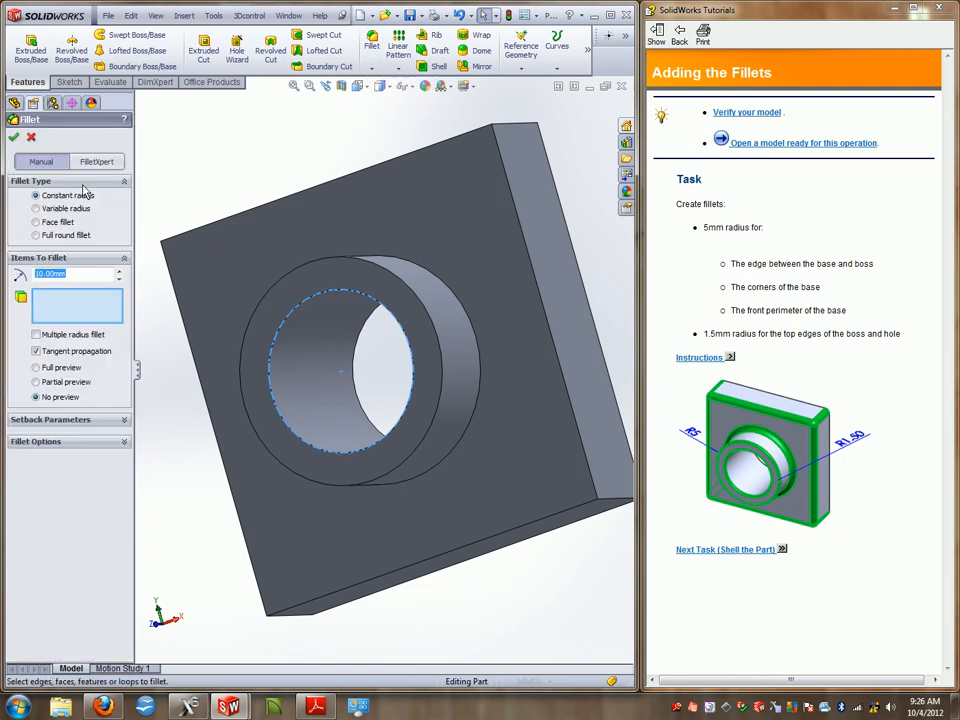
type("5")
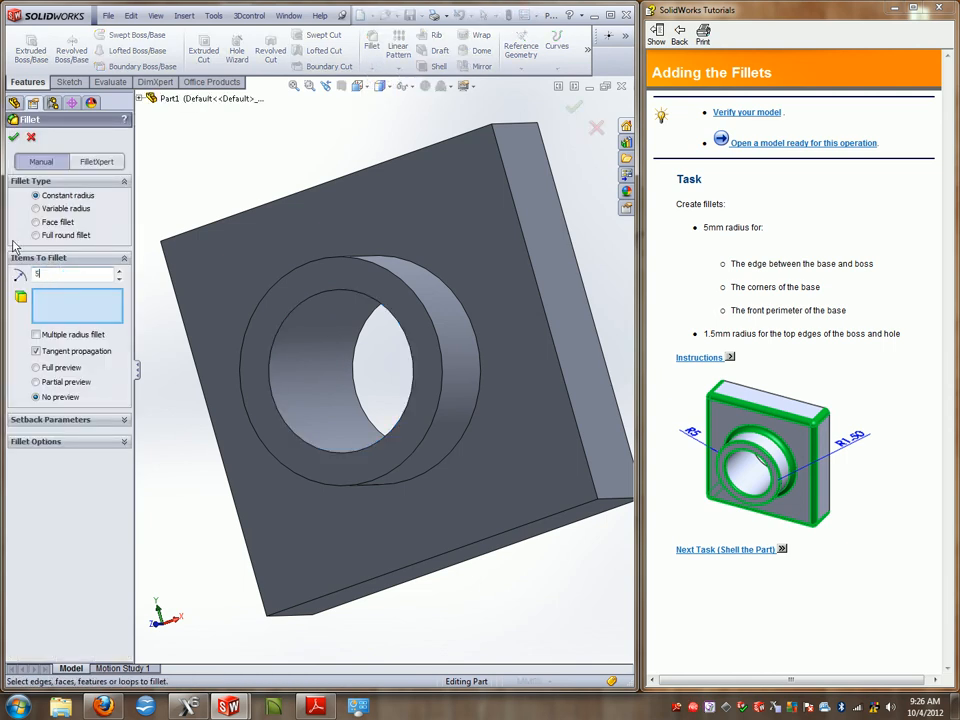
left_click(520, 130)
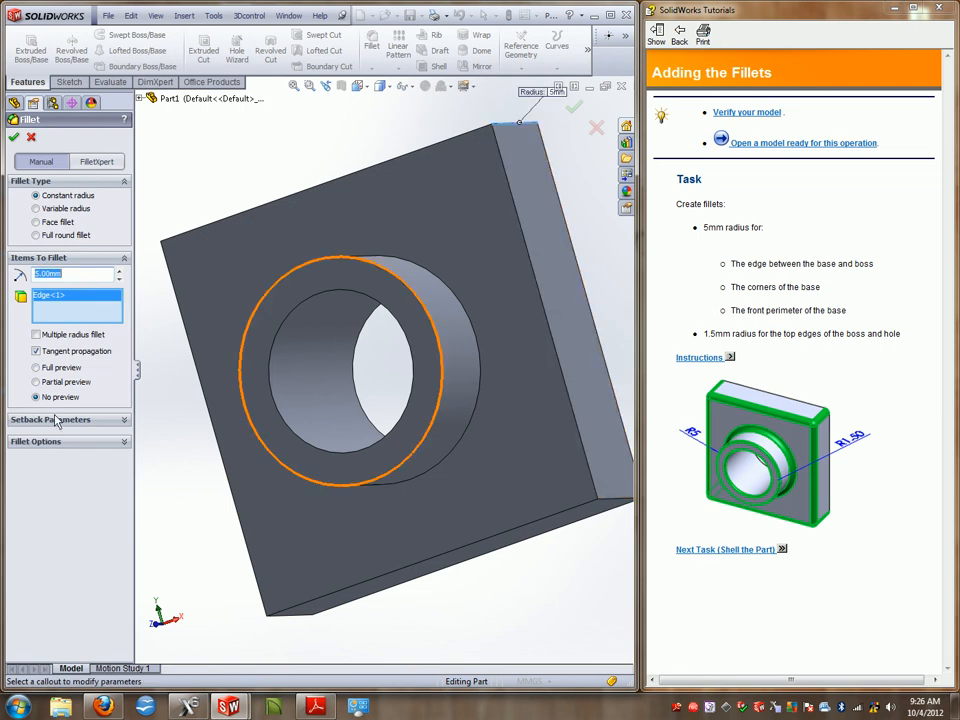
left_click(452, 551)
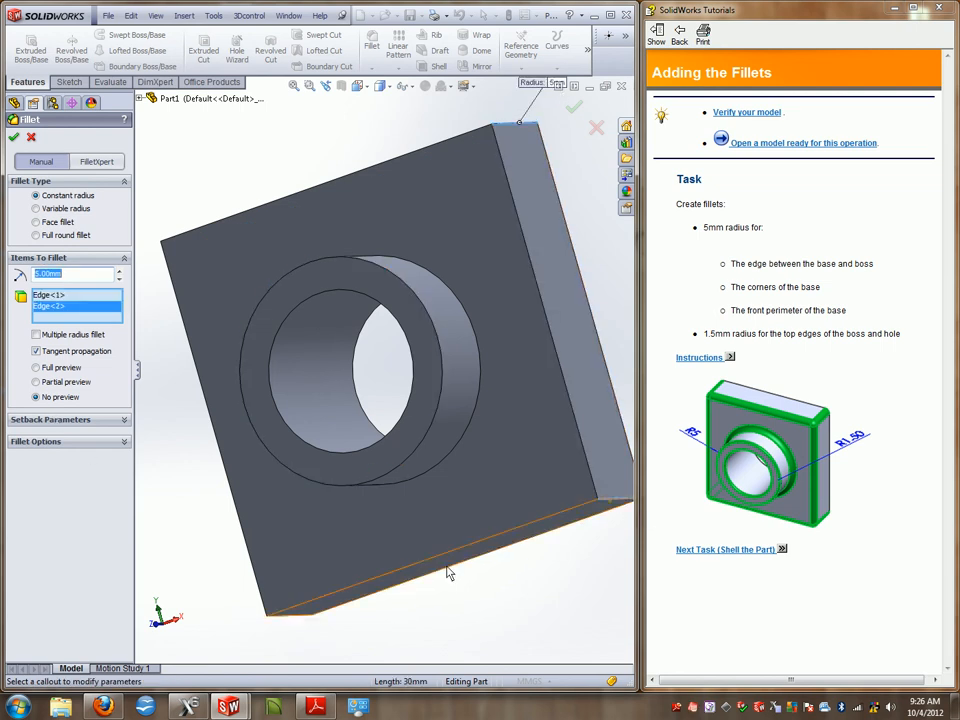
left_click(280, 613)
middle_click_drag(279, 400, 189, 231)
left_click(163, 260)
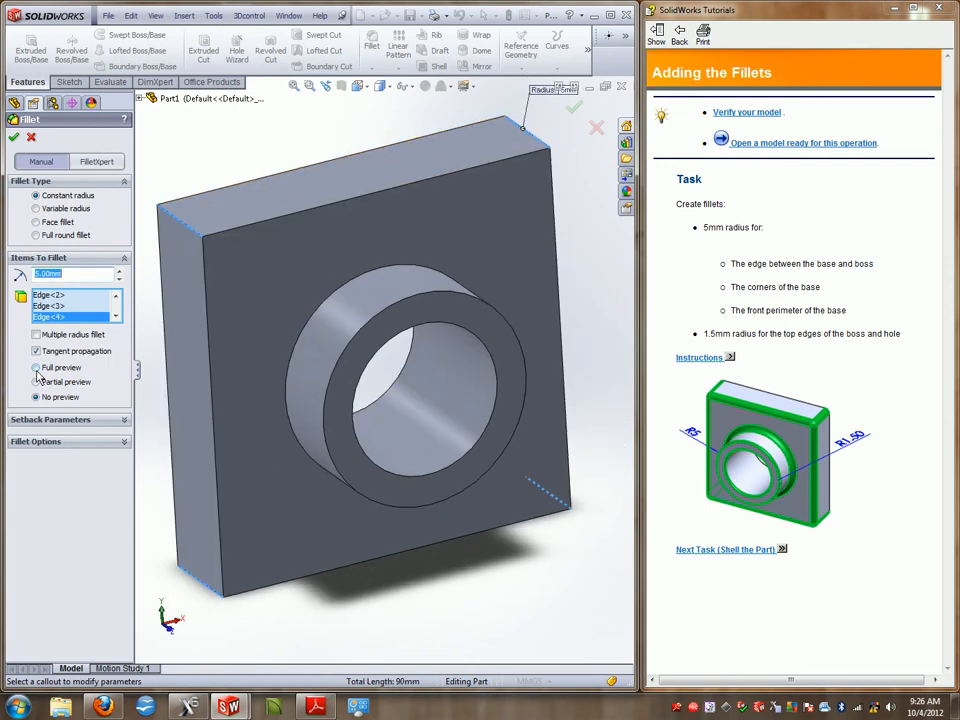
left_click(73, 367)
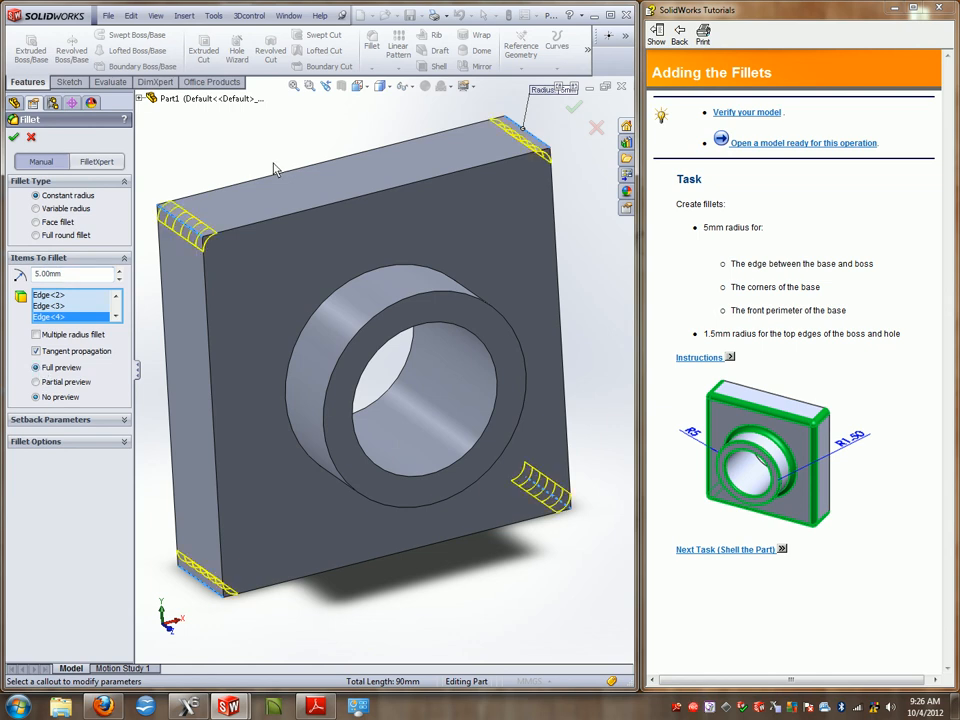
Add the base's four front perimeter edges and the edge between base and boss to the 5 mm fillet, and apply it.
middle_click_drag(516, 259, 445, 180)
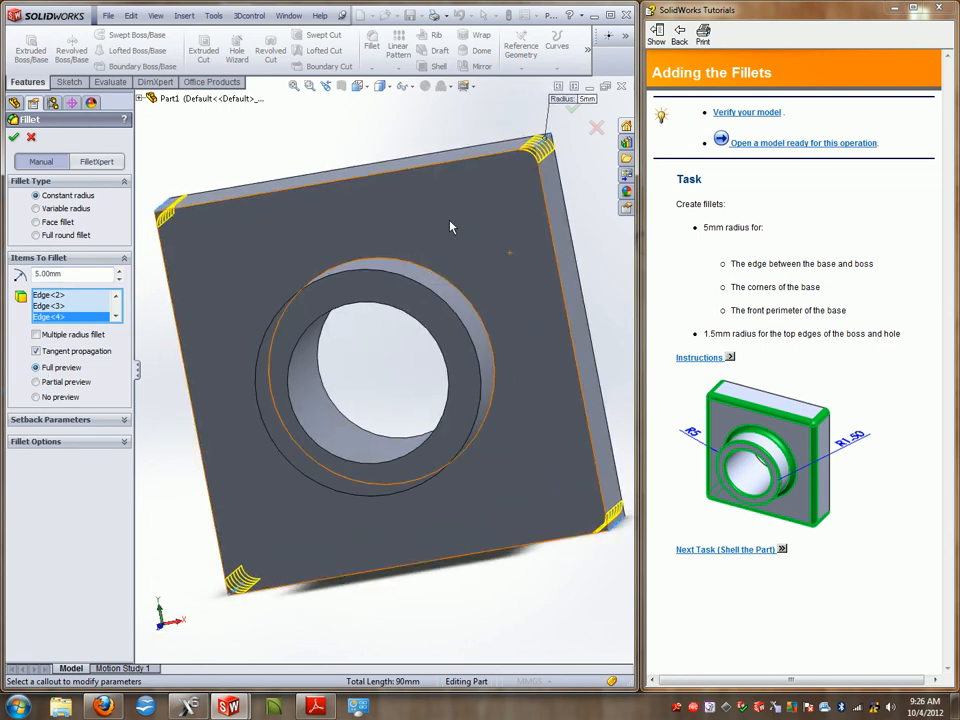
left_click(471, 190)
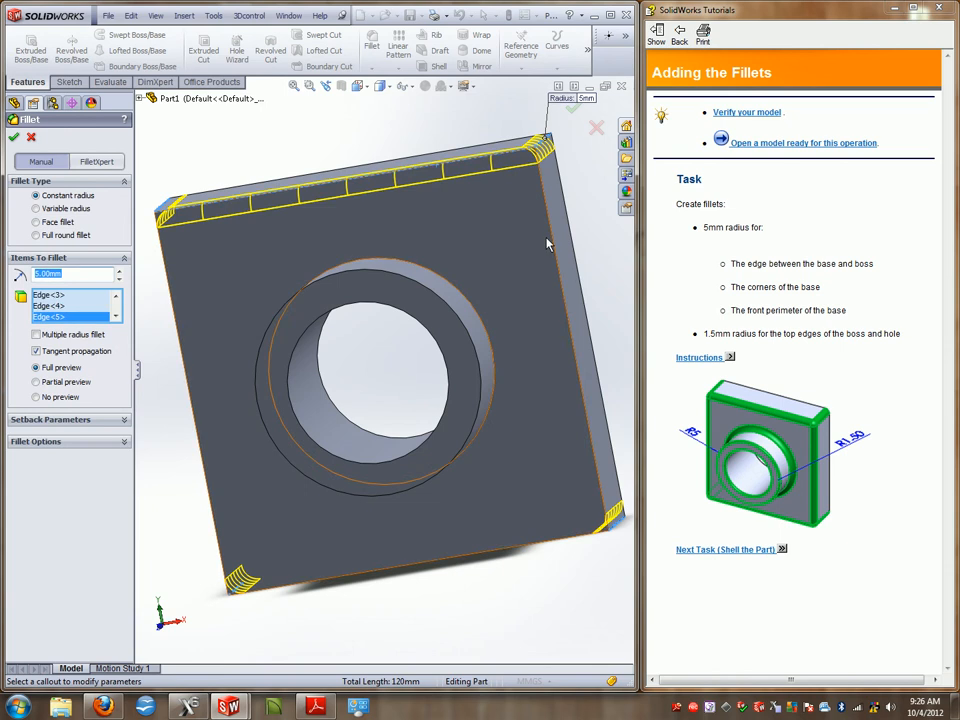
left_click(553, 242)
left_click(550, 550)
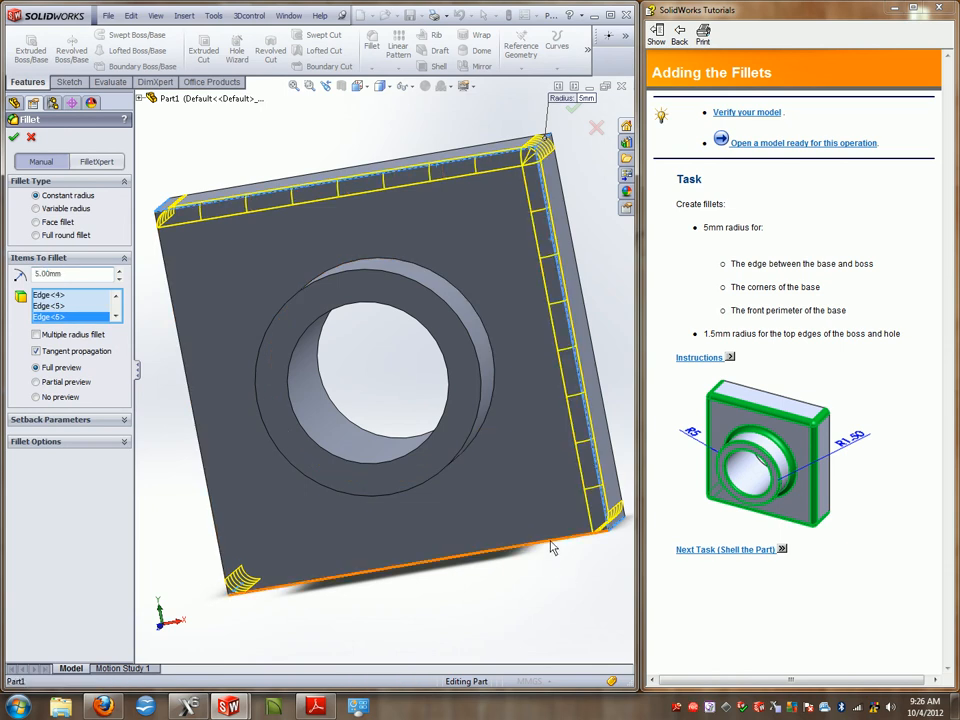
middle_click_drag(289, 424, 204, 377)
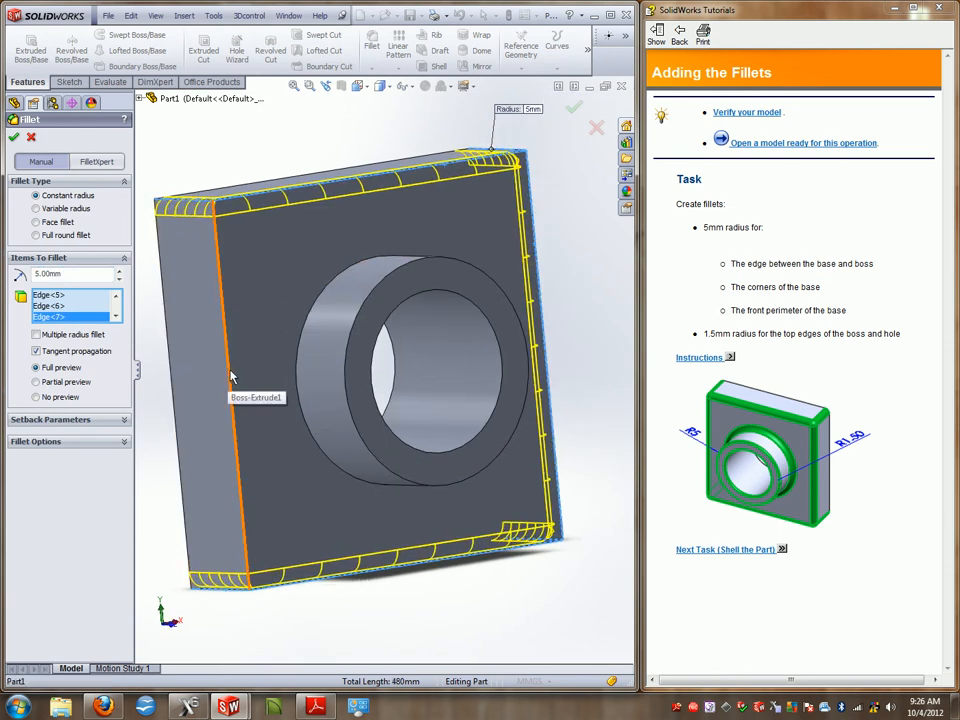
left_click(229, 390)
left_click(298, 380)
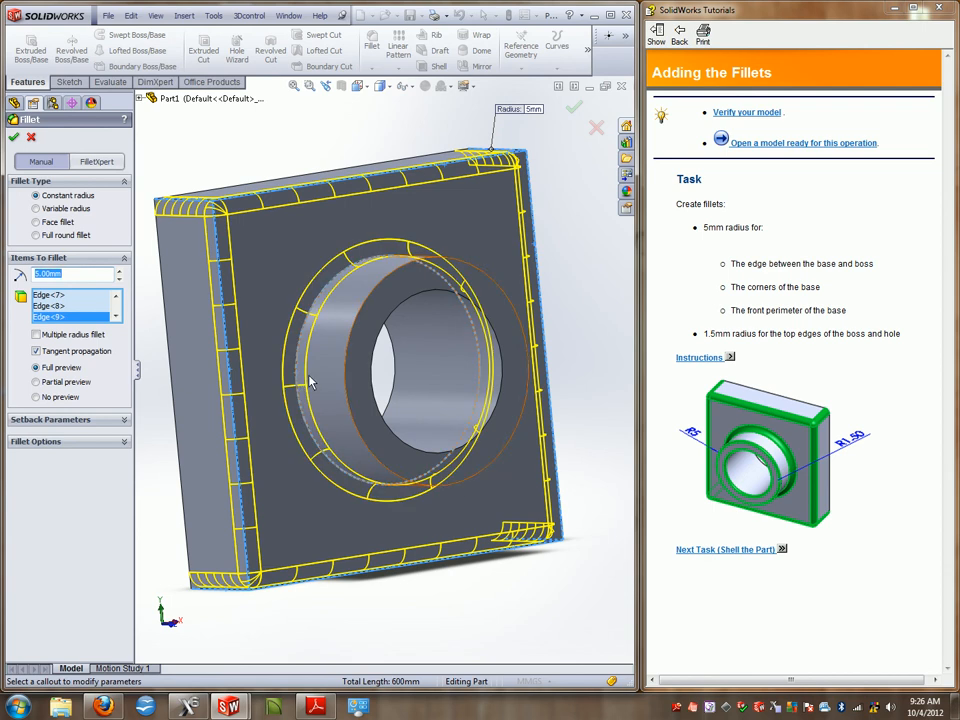
left_click(574, 110)
Fillet the outer edge of the boss's front face with a 1.5 mm radius and open the tutorial's Shell the Part task.
middle_click_drag(472, 183, 386, 301)
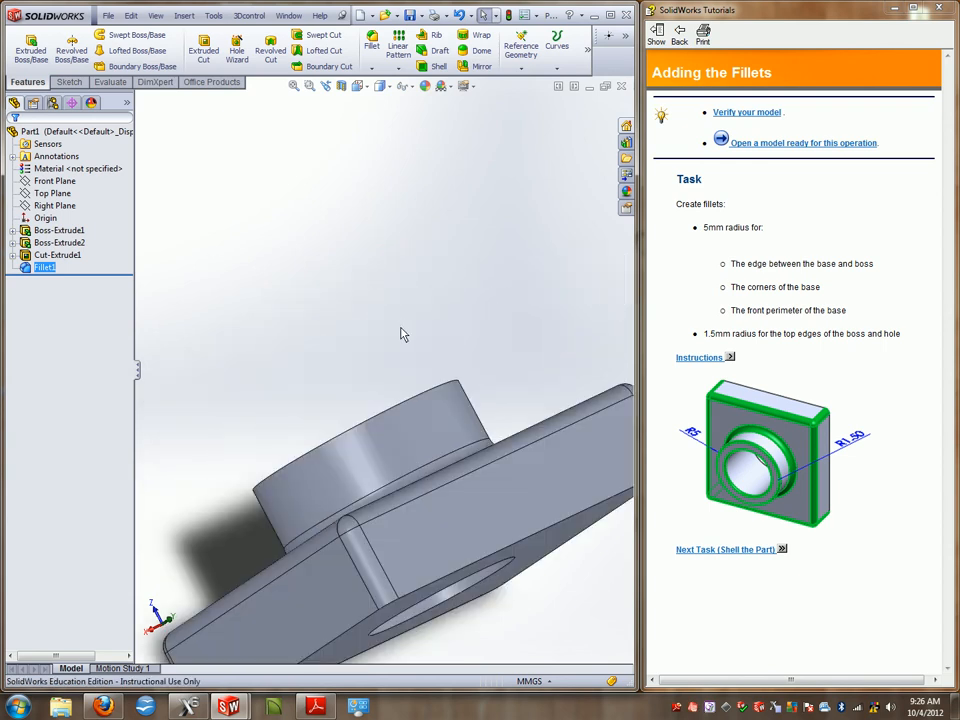
scroll(409, 430, "down", 4)
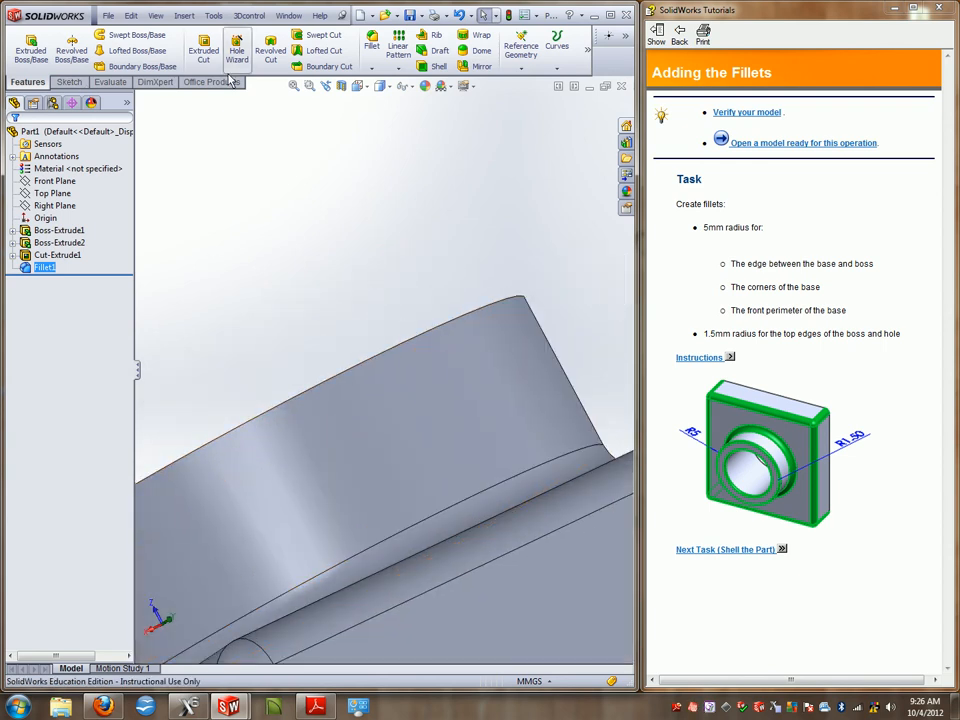
left_click(373, 70)
left_click(391, 86)
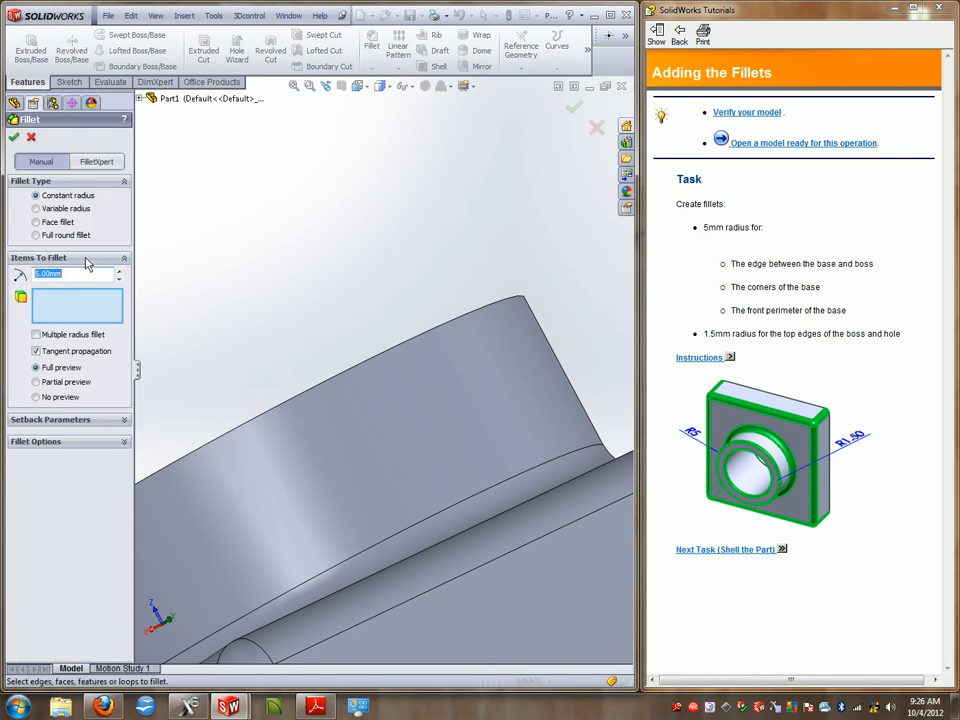
type("1.5")
left_click(292, 399)
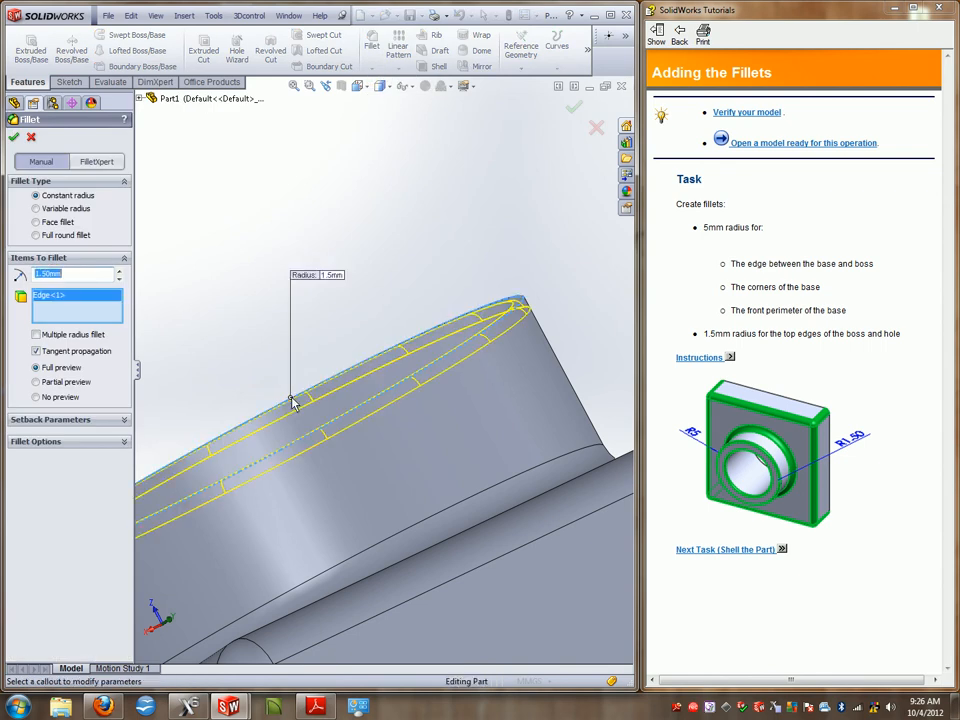
left_click(573, 107)
middle_click_drag(521, 137, 345, 372)
scroll(484, 371, "up", 7)
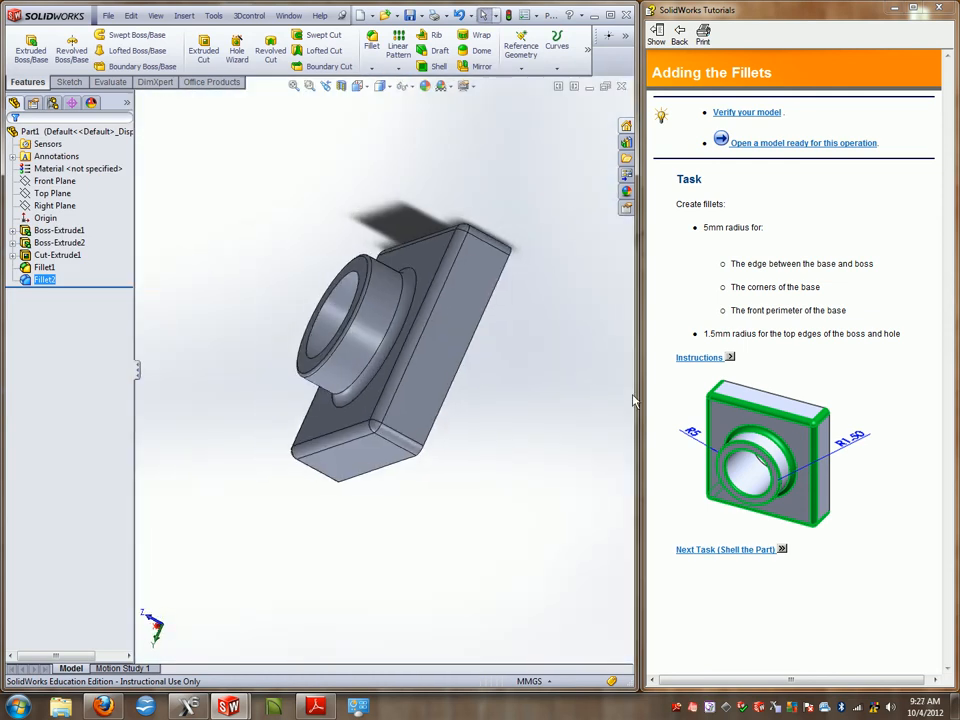
left_click(752, 550)
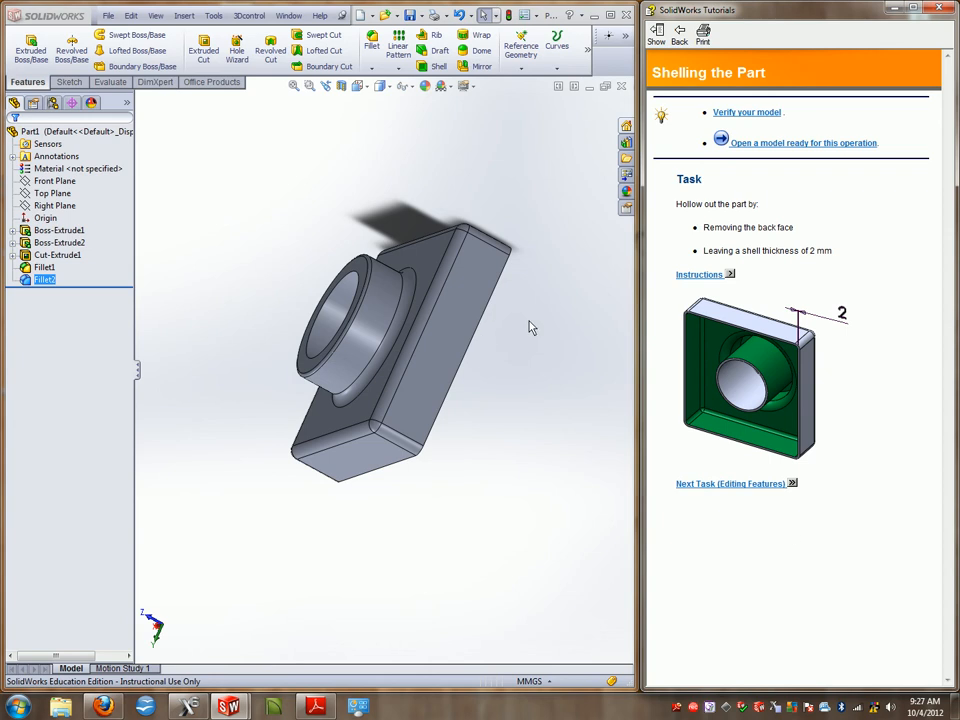
Shell the part with a 2 mm wall thickness without selecting a face to remove.
middle_click_drag(531, 327, 443, 299)
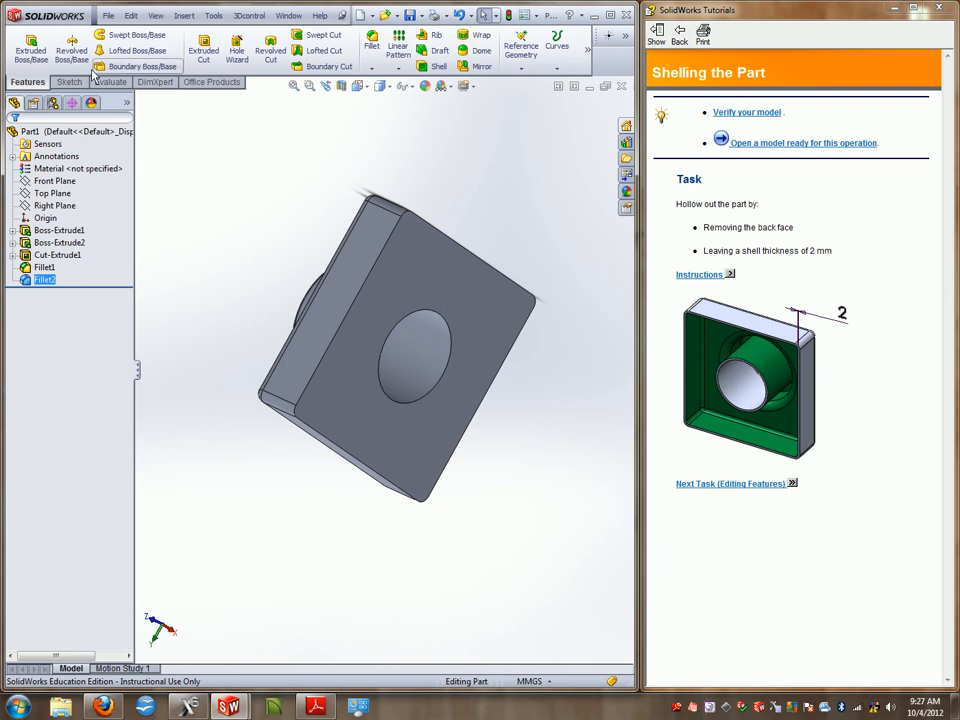
left_click(439, 66)
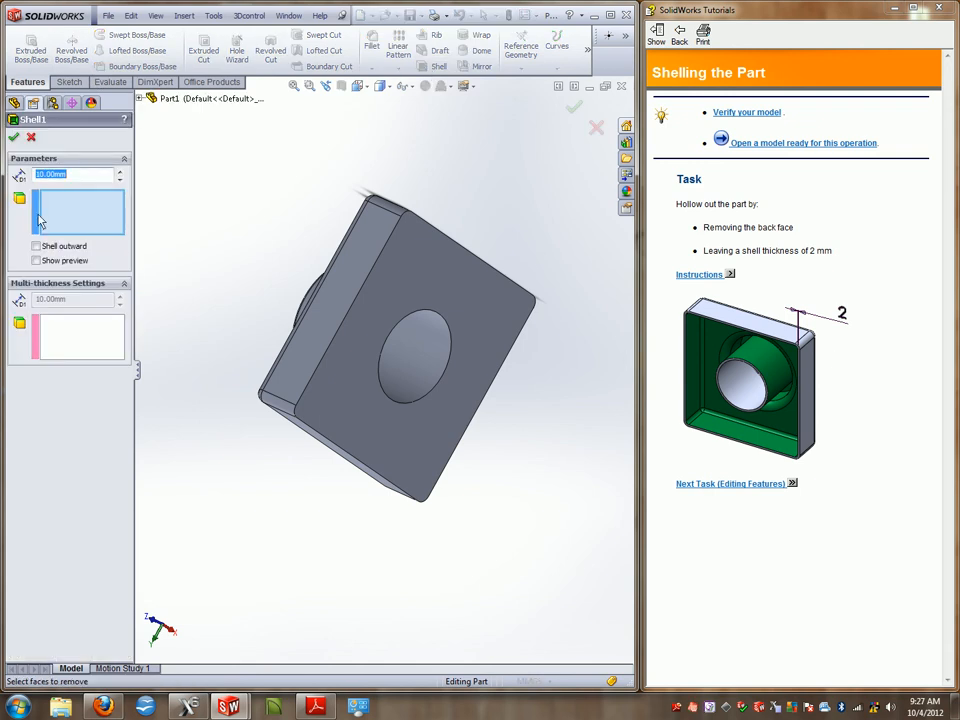
type("2")
key("Return")
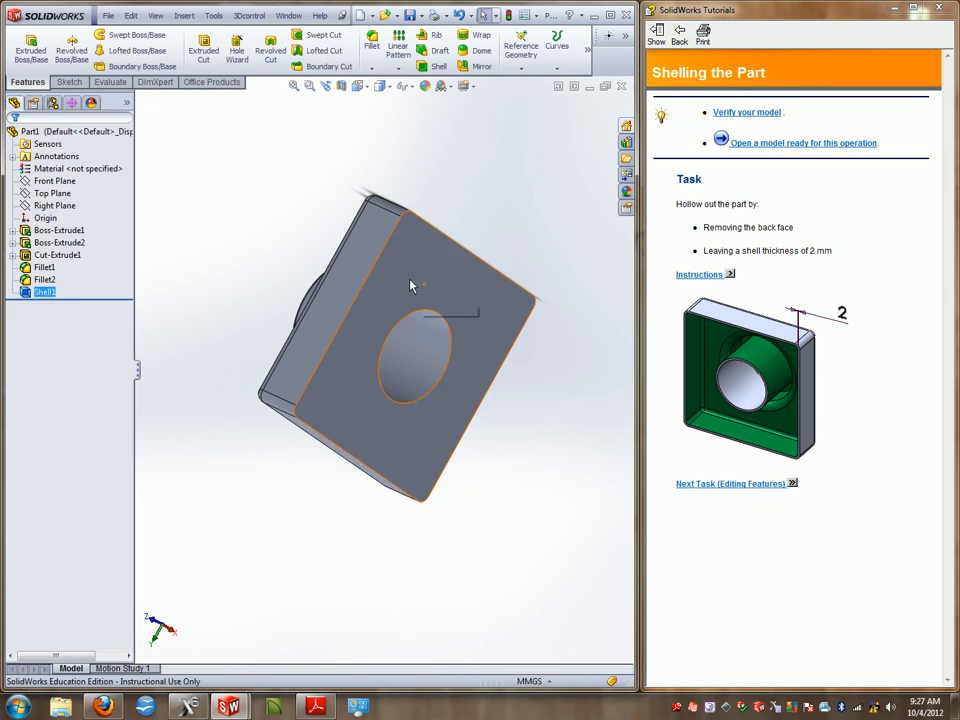
Edit the shell feature to remove the base's back face.
right_click(42, 291)
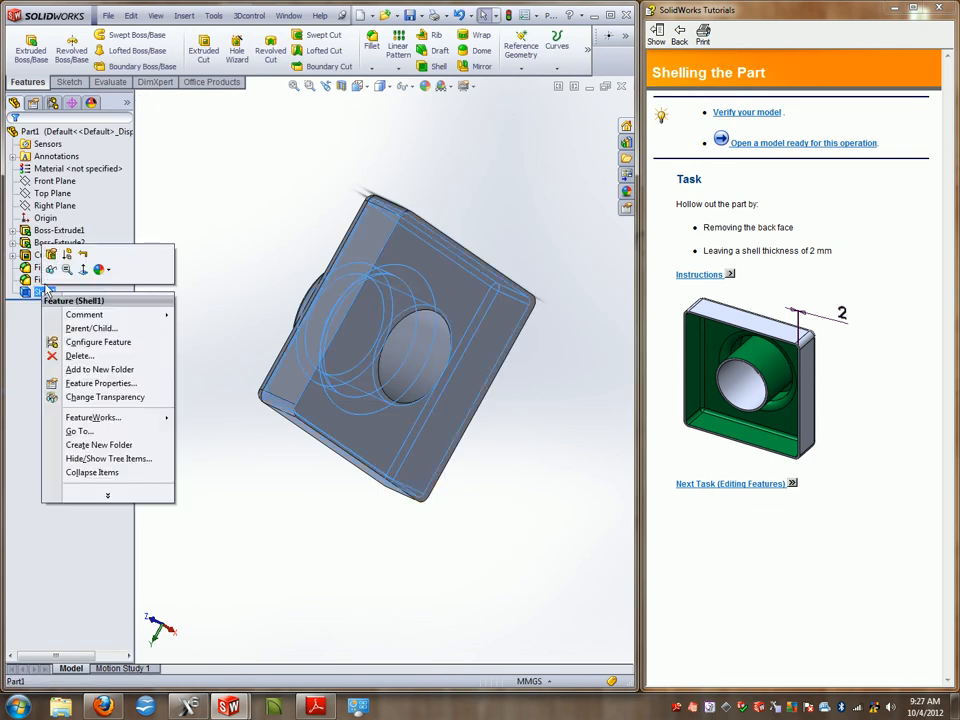
left_click(51, 255)
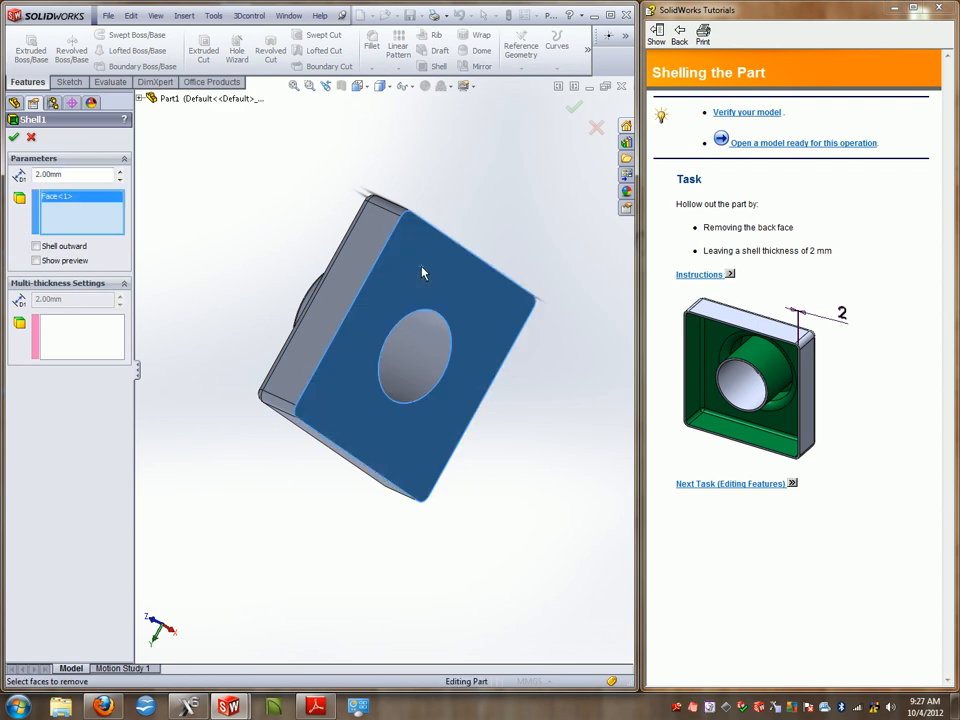
left_click(574, 110)
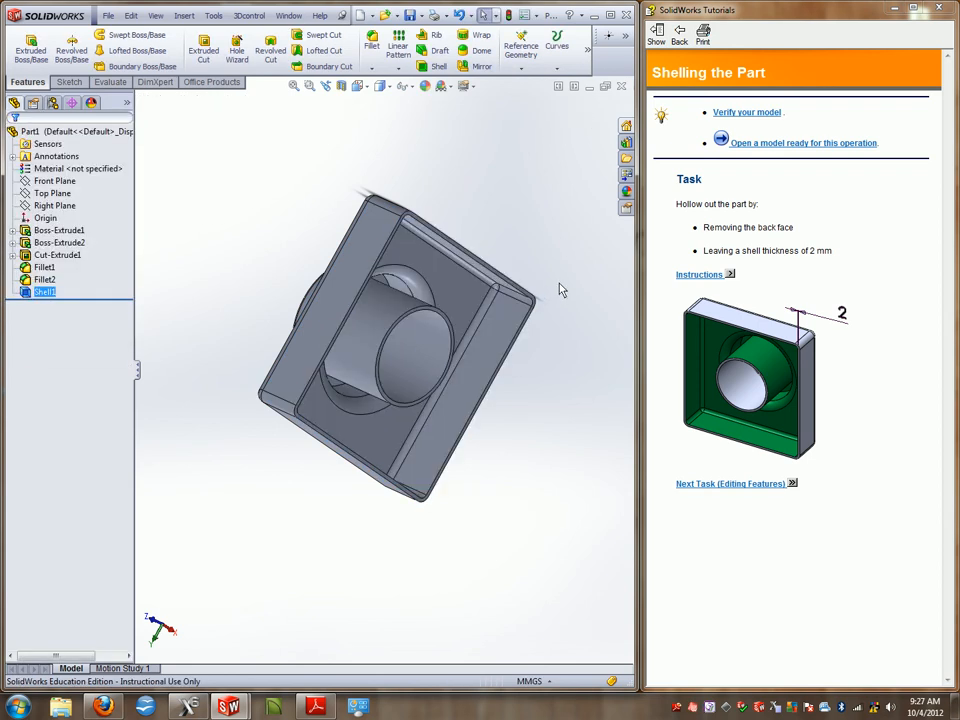
Examine the shelled interior from behind, including the wall around the hole and a rounded inner corner of the base.
middle_click_drag(561, 290, 333, 378)
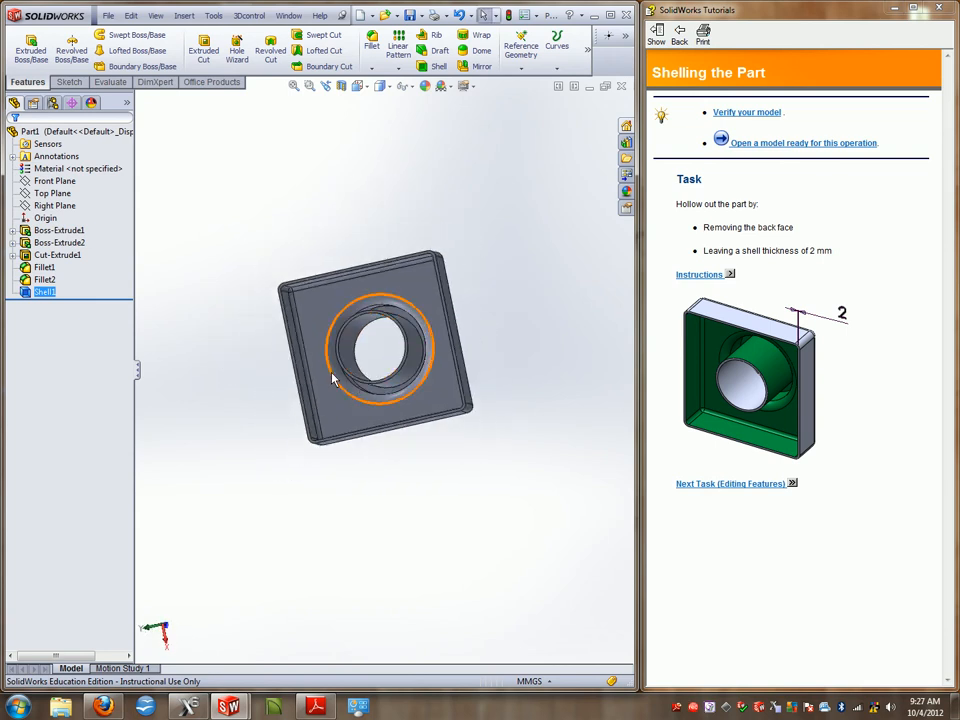
scroll(333, 378, "down", 10)
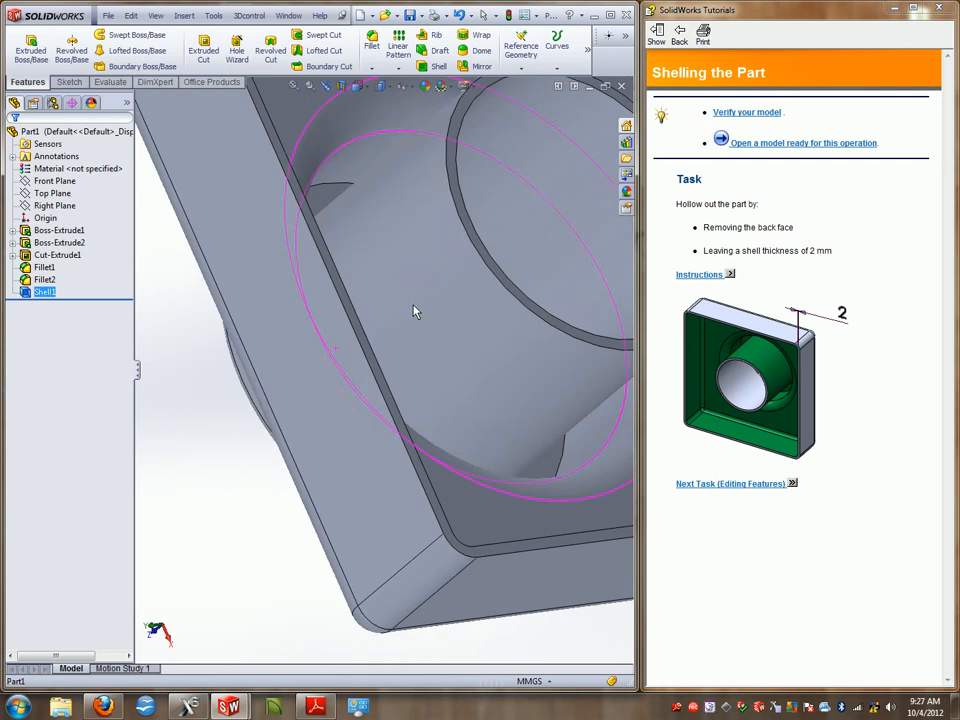
scroll(417, 311, "up", 10)
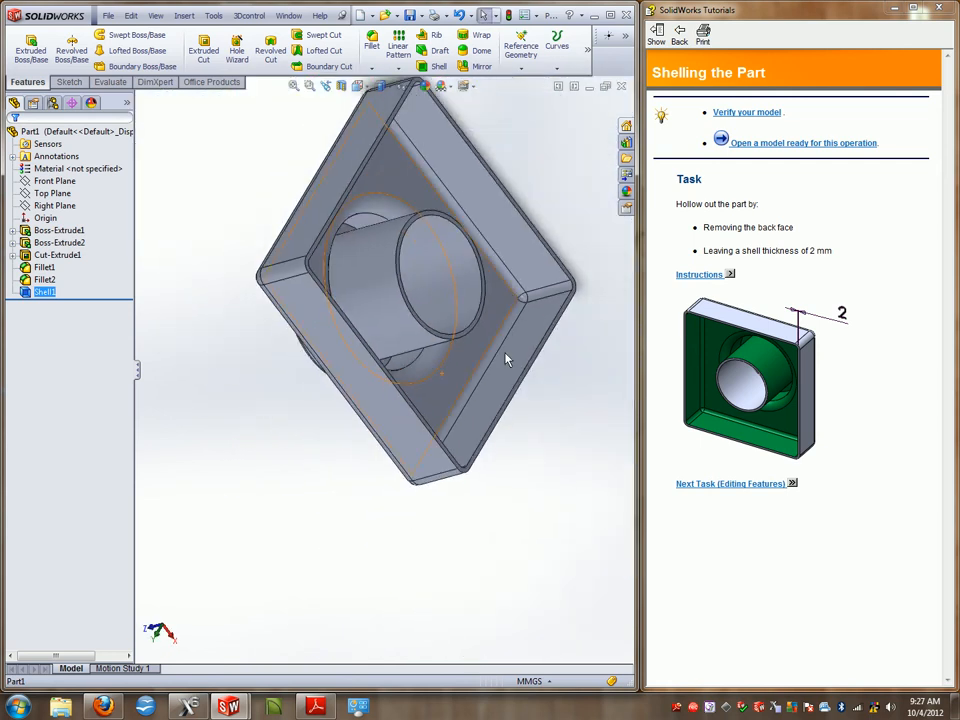
middle_click_drag(505, 360, 268, 288)
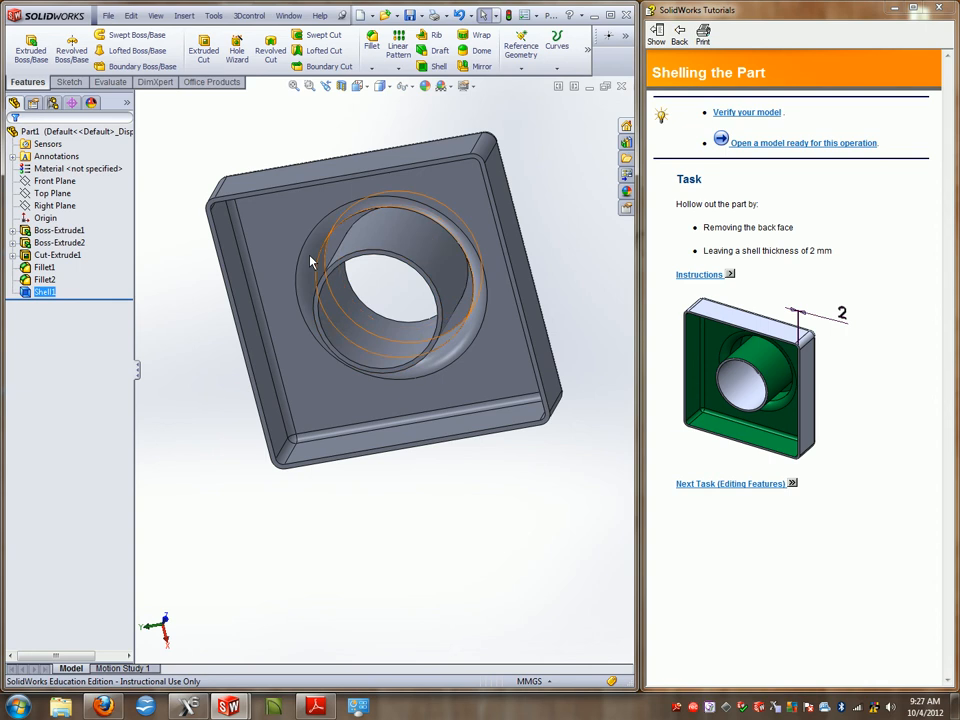
middle_click_drag(274, 229, 295, 204)
scroll(234, 171, "down", 5)
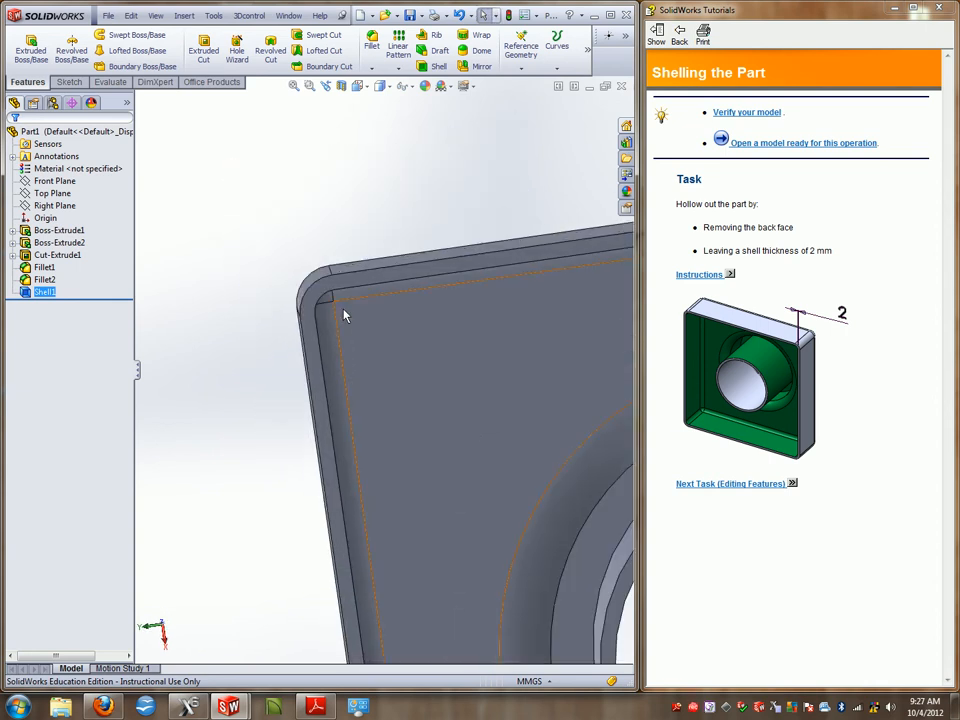
scroll(343, 316, "down", 4)
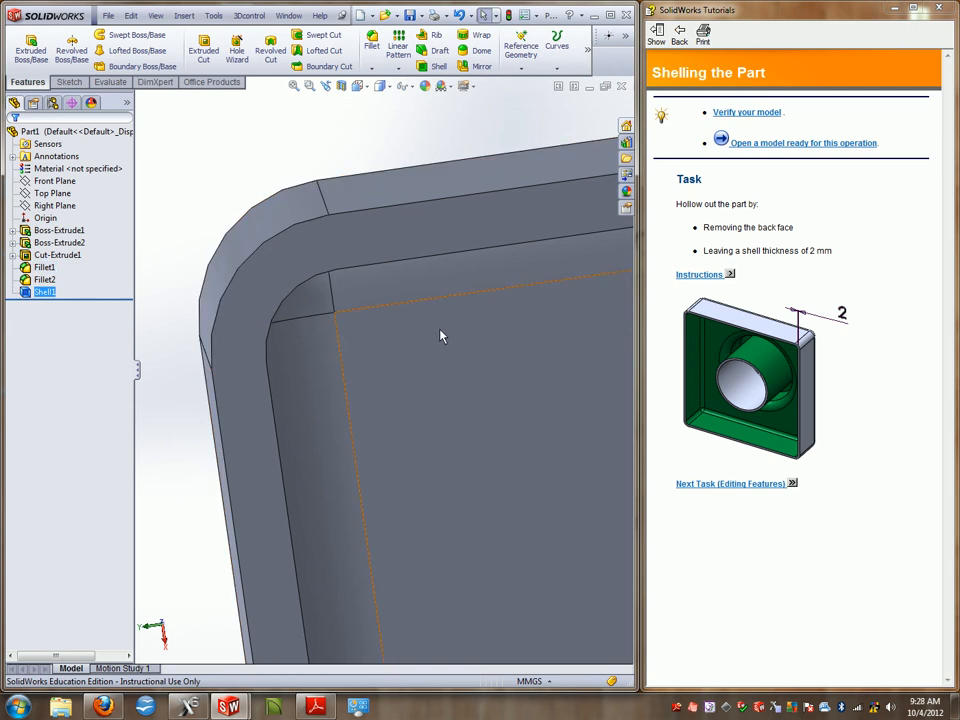
middle_click_drag(440, 331, 399, 349)
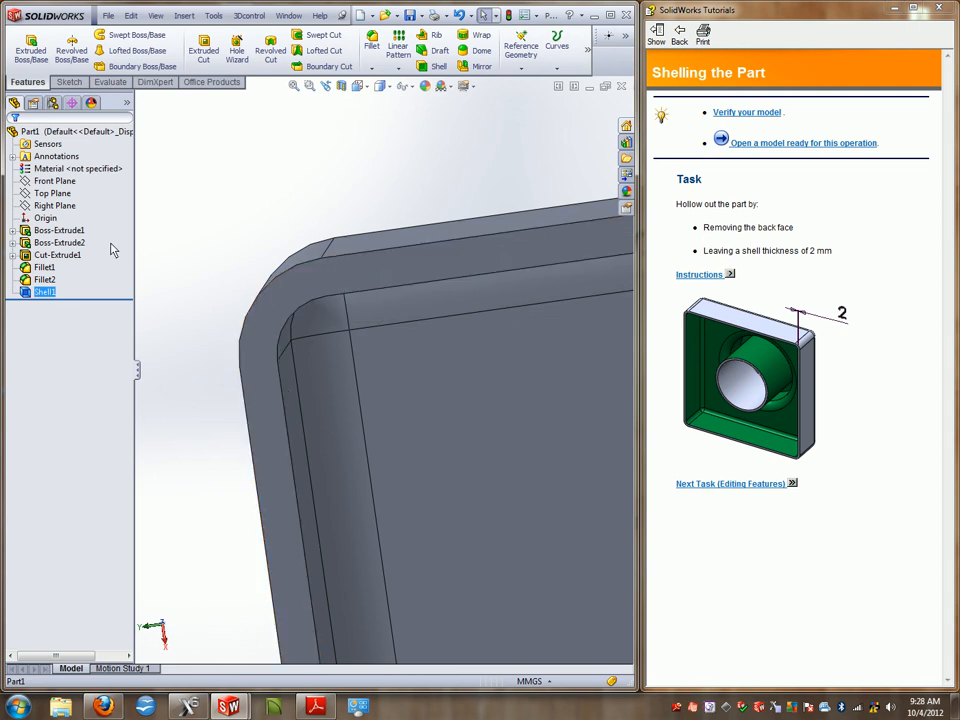
scroll(390, 366, "up", 2)
scroll(384, 369, "up", 5)
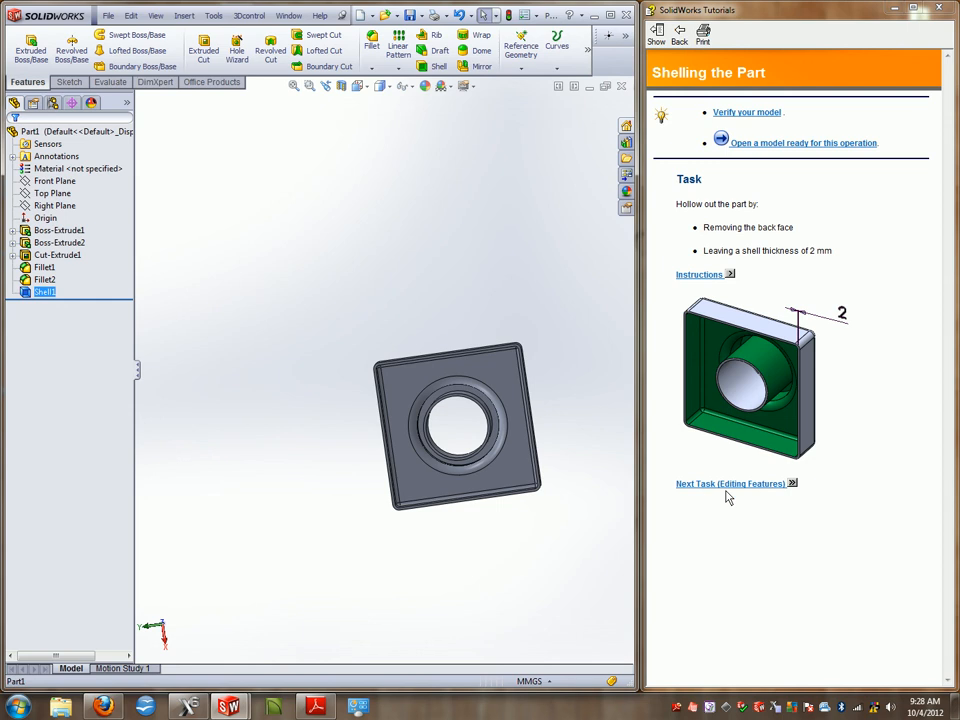
Turn the part back to show its boss side and open the tutorial's Editing Features task.
middle_click_drag(588, 383, 392, 386)
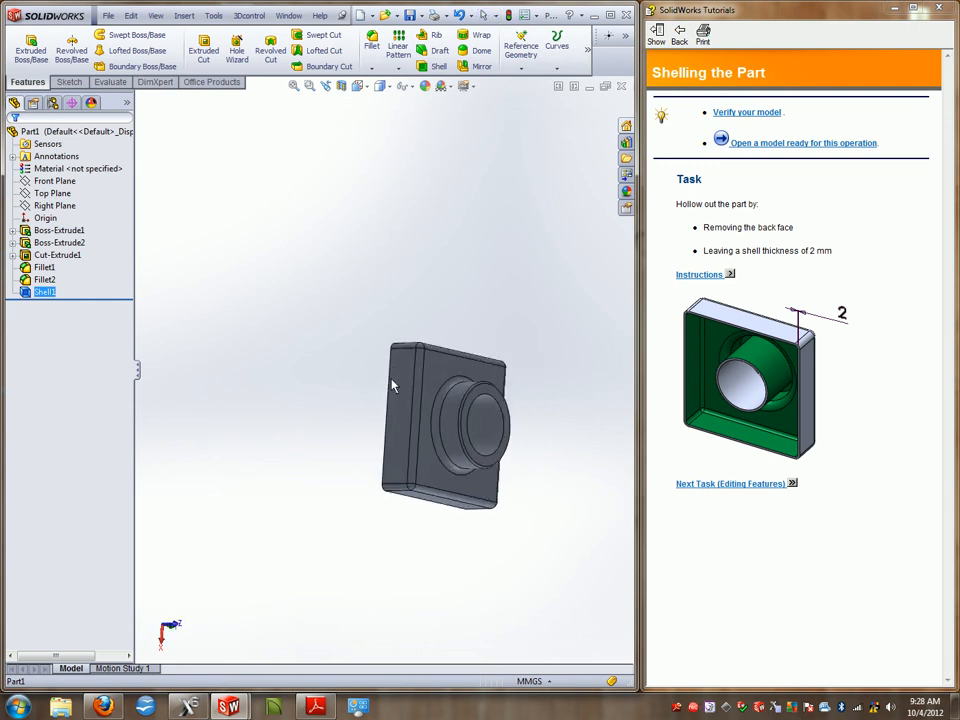
left_click(725, 486)
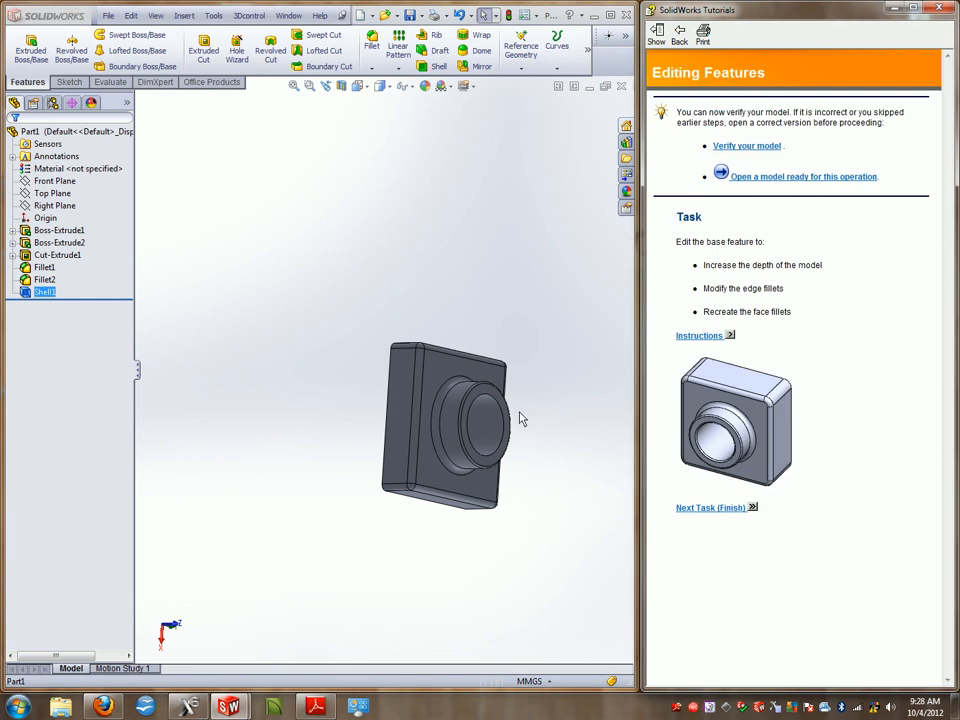
middle_click_drag(520, 418, 541, 421)
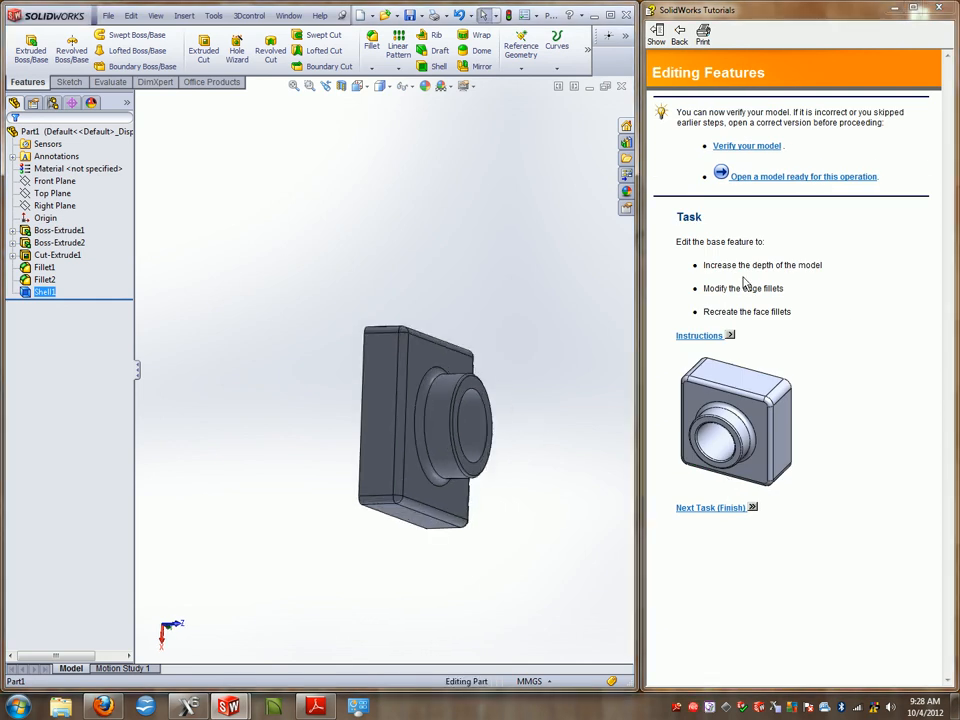
Read the Editing Features task list and open its instructions on editing the base feature.
left_click_drag(718, 277, 808, 271)
left_click_drag(727, 292, 799, 294)
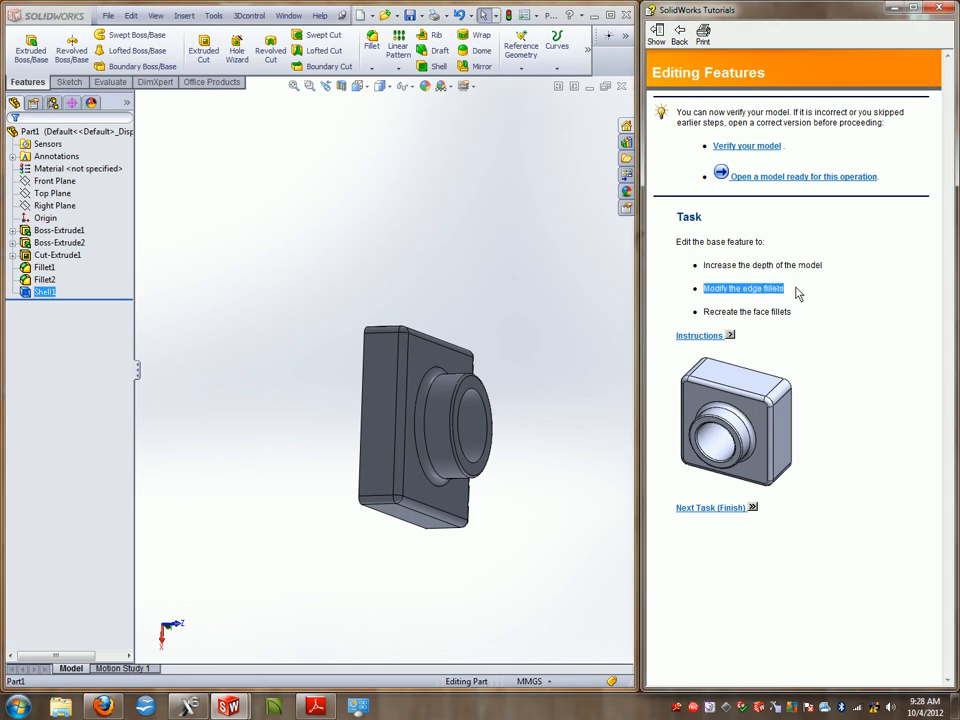
left_click_drag(718, 316, 795, 316)
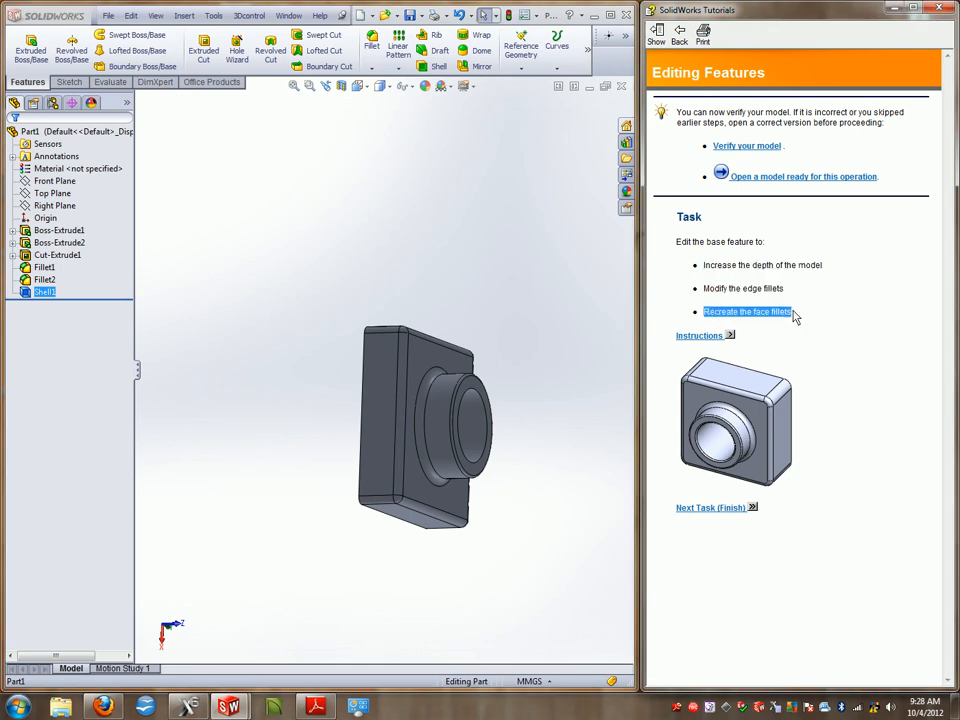
left_click(699, 336)
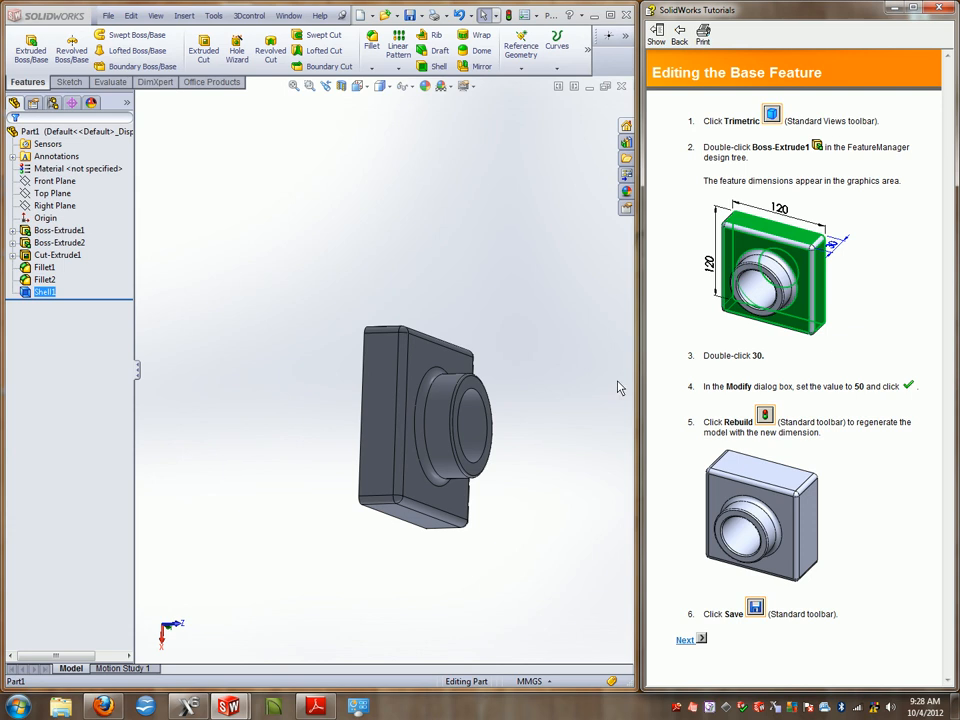
Edit the base extrusion Boss-Extrude1 to a blind depth of 50 mm.
right_click(55, 231)
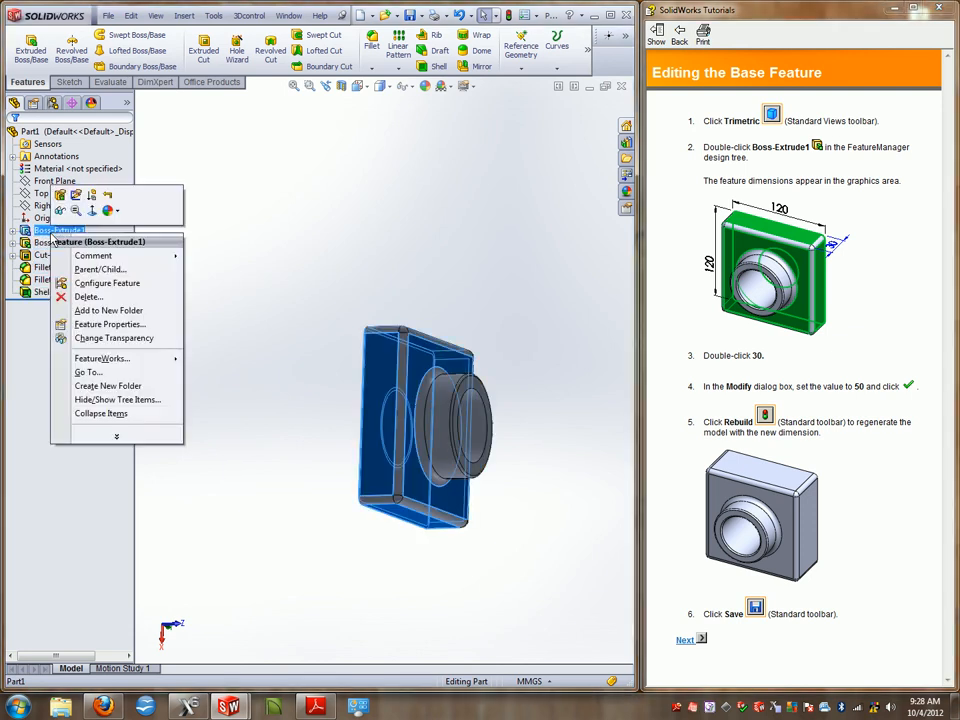
left_click(62, 197)
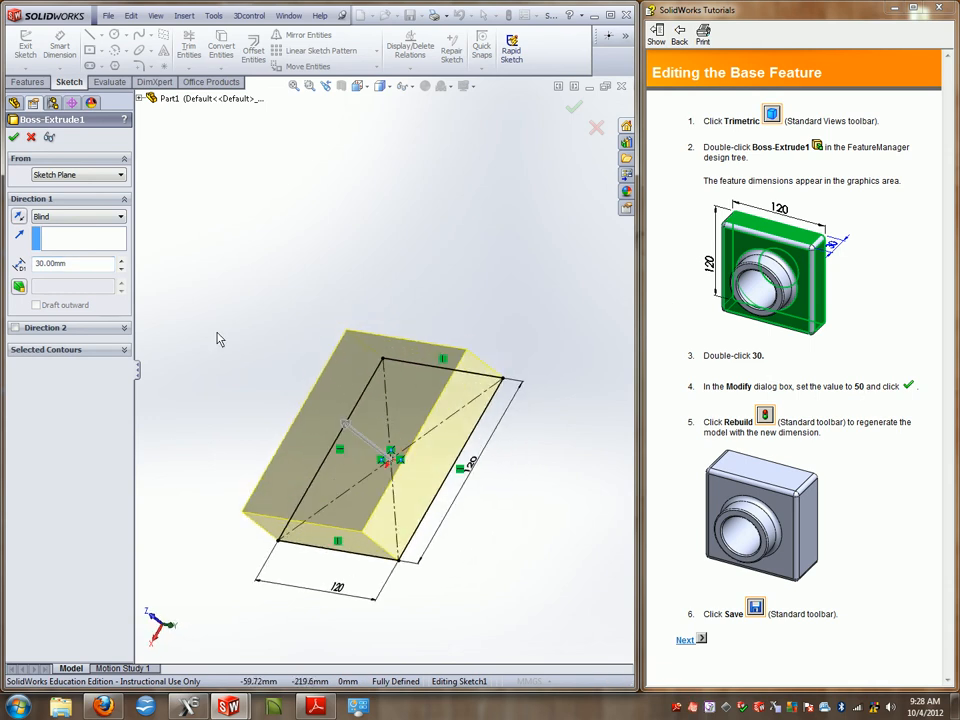
left_click_drag(89, 266, 3, 262)
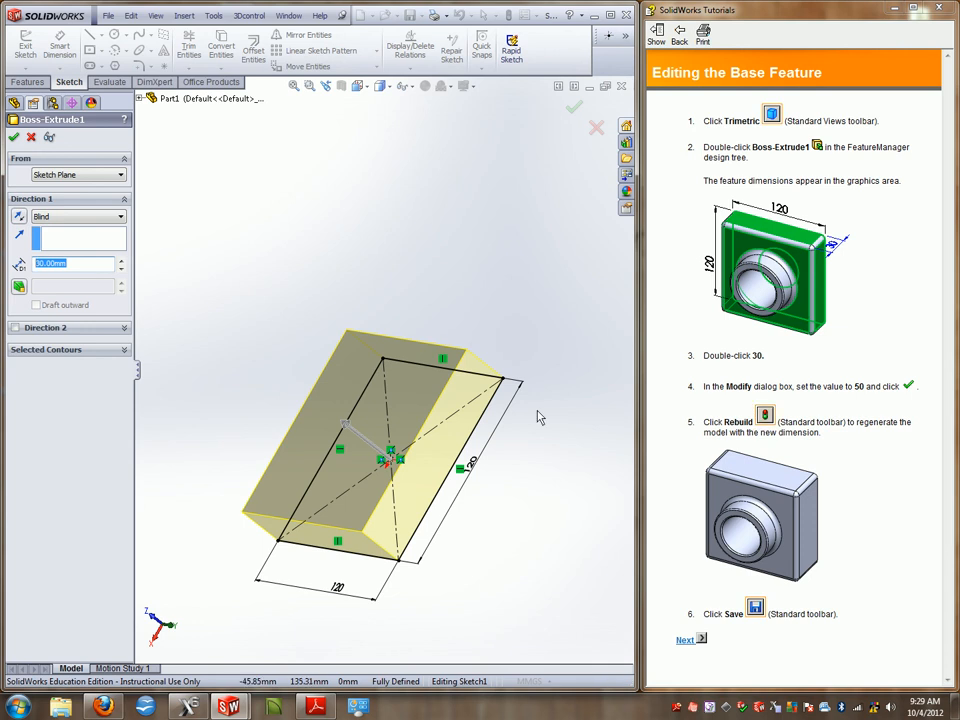
type("50")
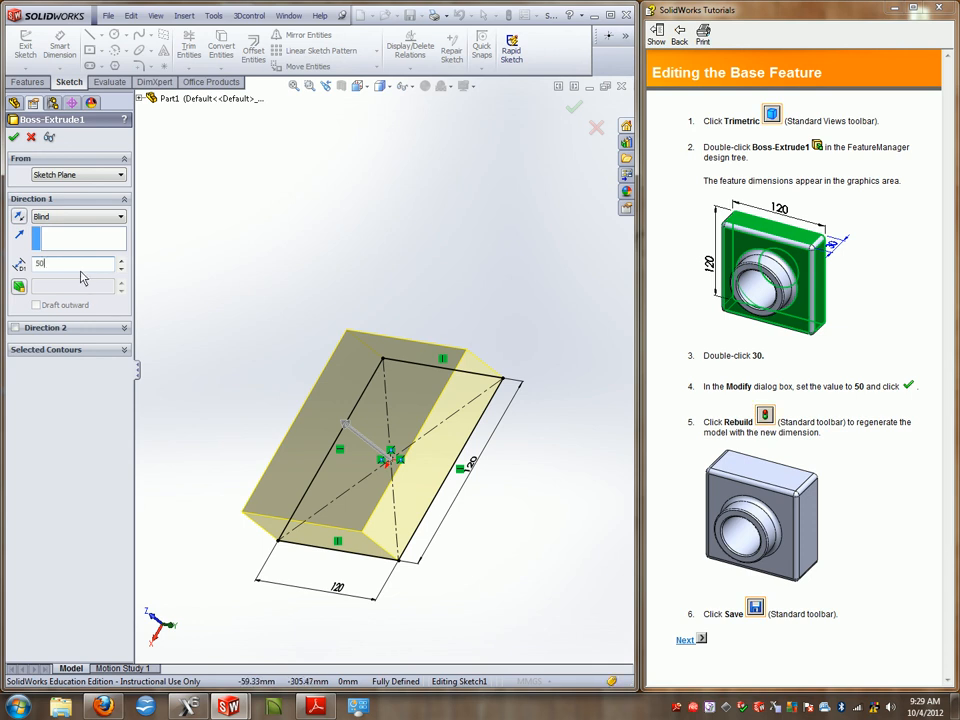
left_click(13, 137)
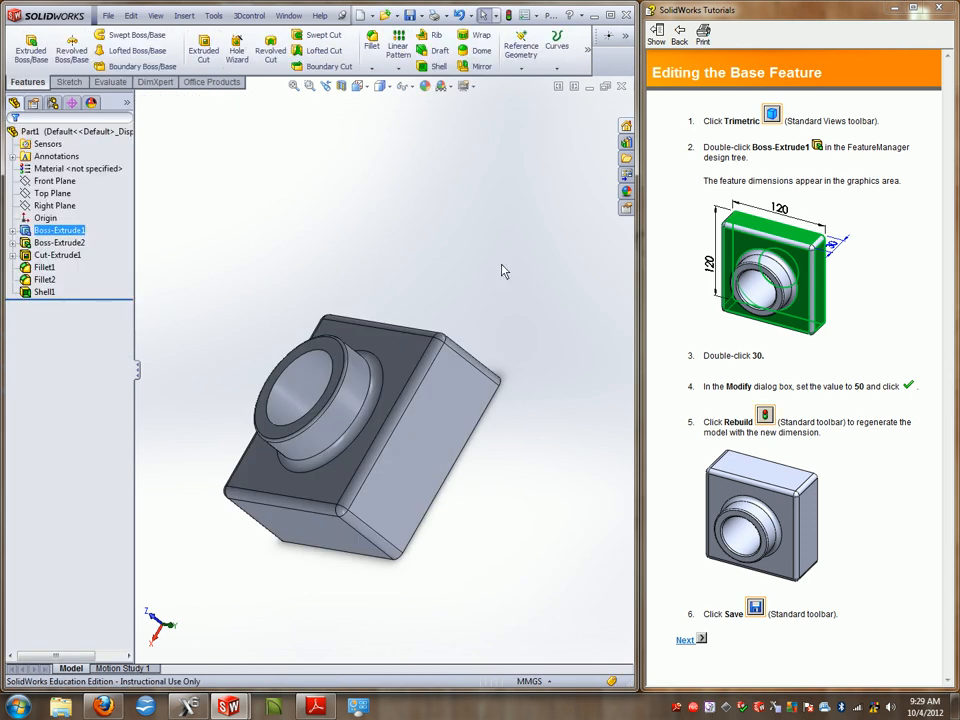
Advance the tutorial to Modifying the Base Fillets and set the radius of Fillet1 to 10 mm.
middle_click_drag(501, 264, 520, 350)
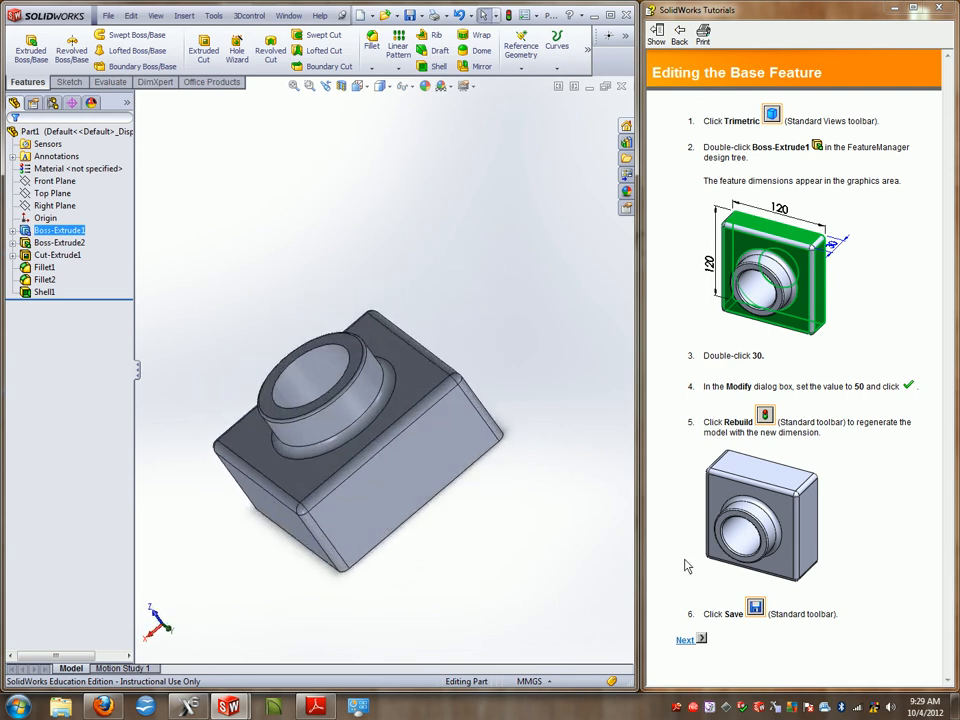
left_click(684, 639)
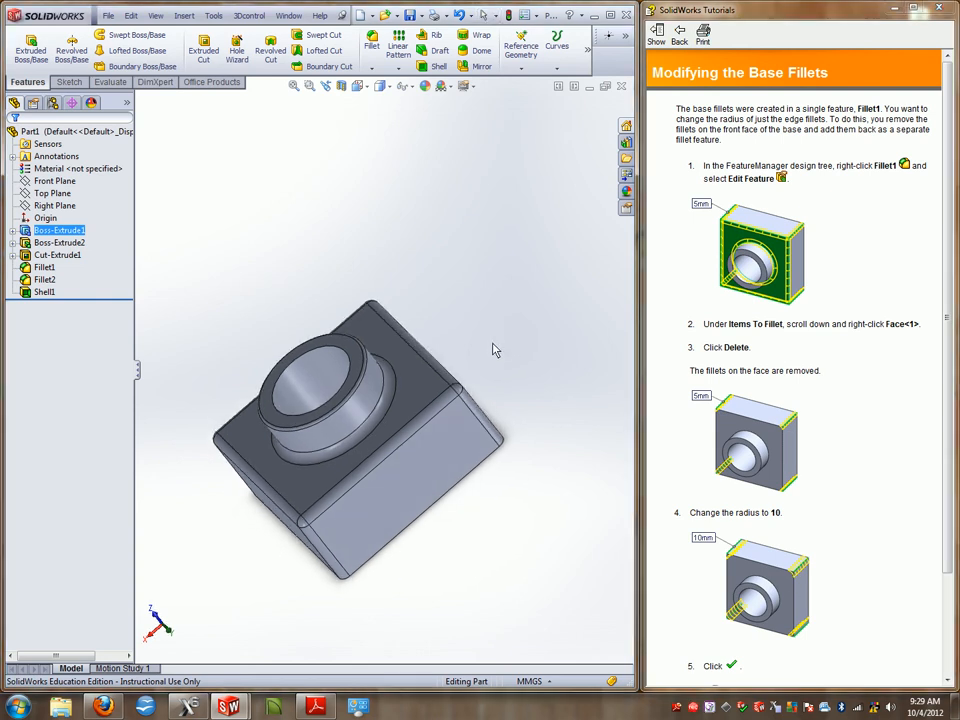
left_click(45, 268)
right_click(45, 268)
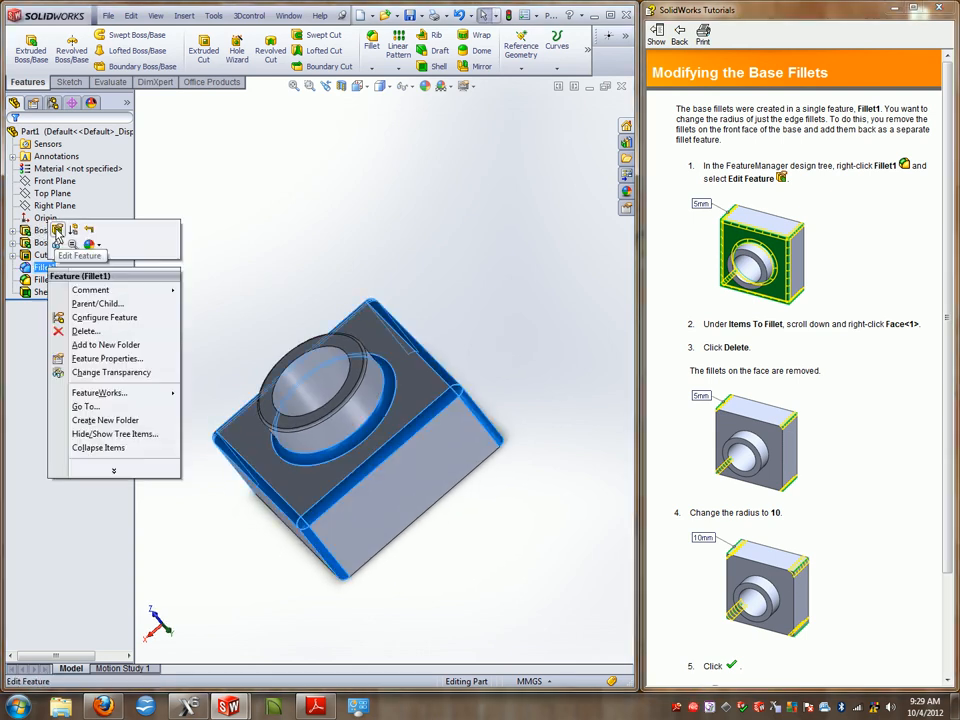
left_click(64, 231)
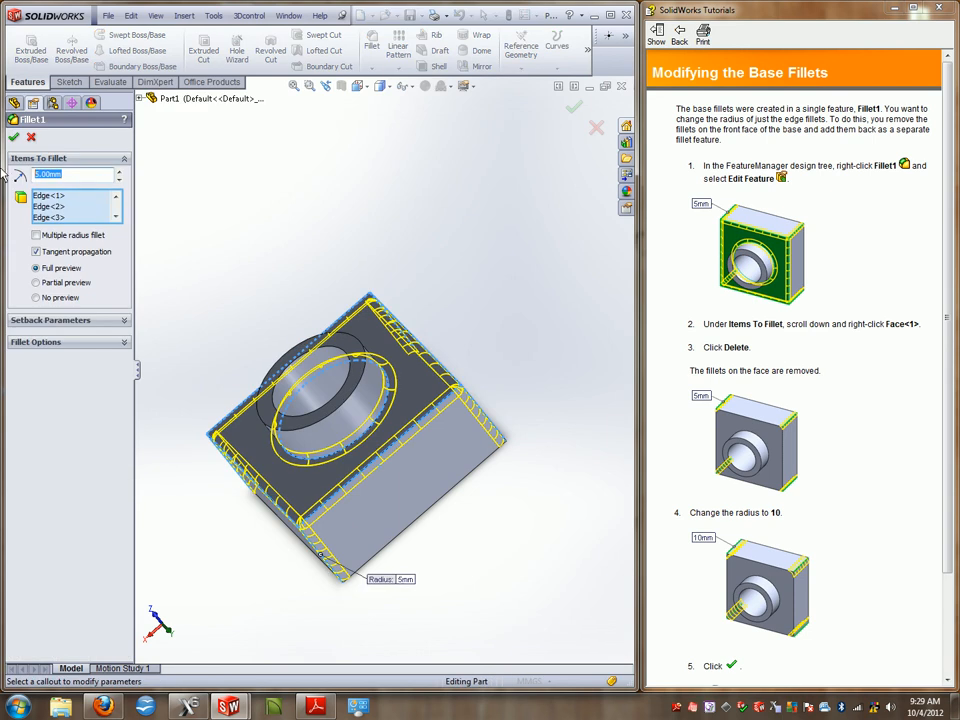
type("10")
left_click(13, 136)
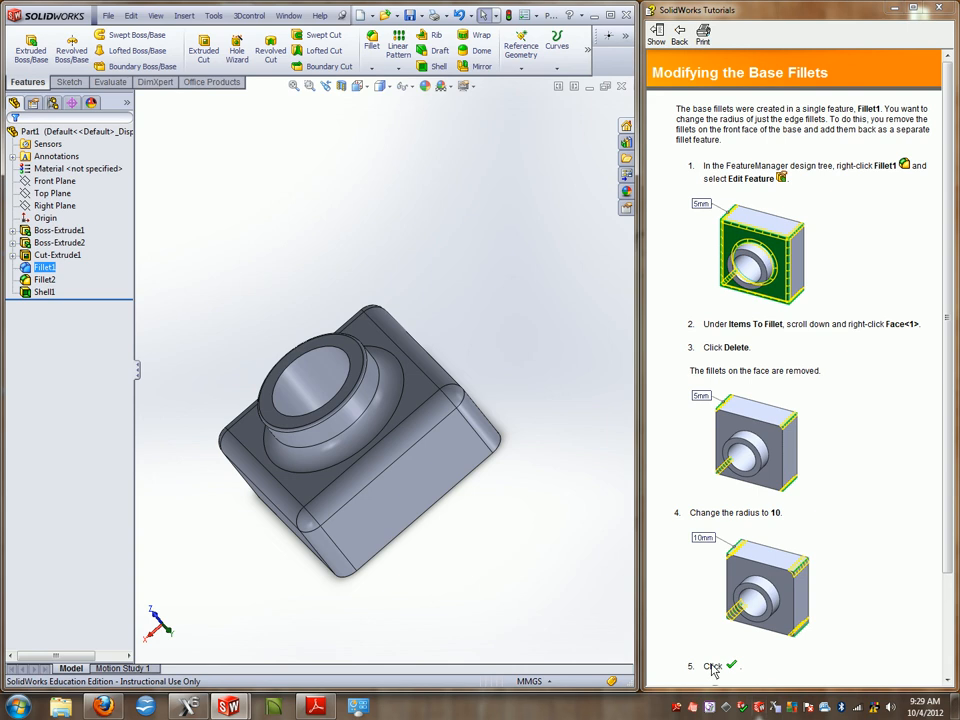
Read the remaining tutorial instructions on modifying the base fillets and recreating the face fillets, through to the Finish page.
scroll(770, 615, "down", 3)
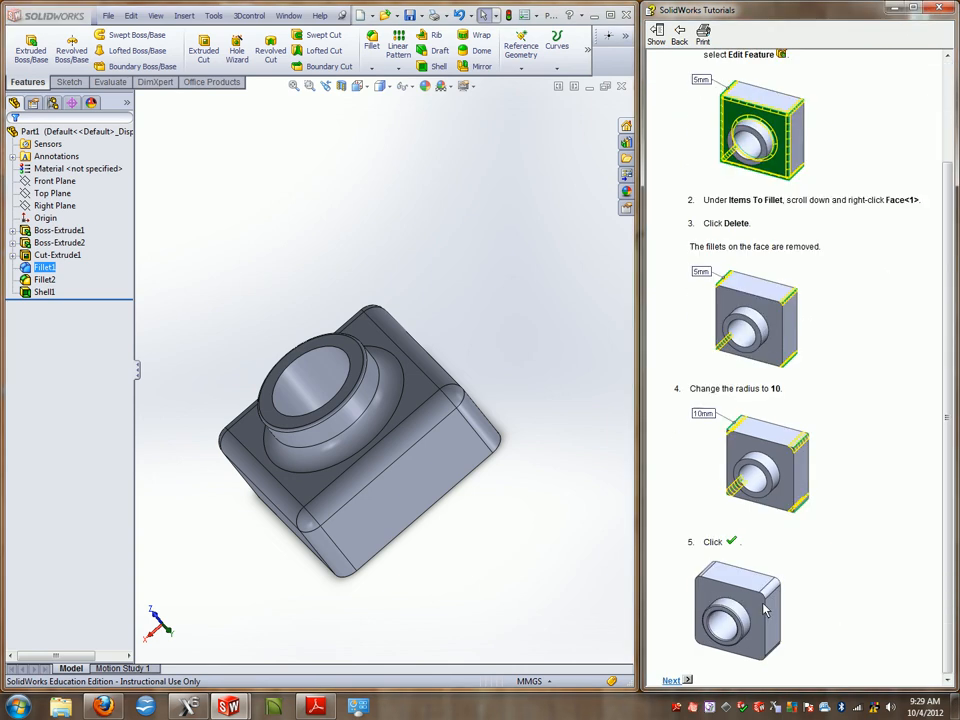
left_click(671, 680)
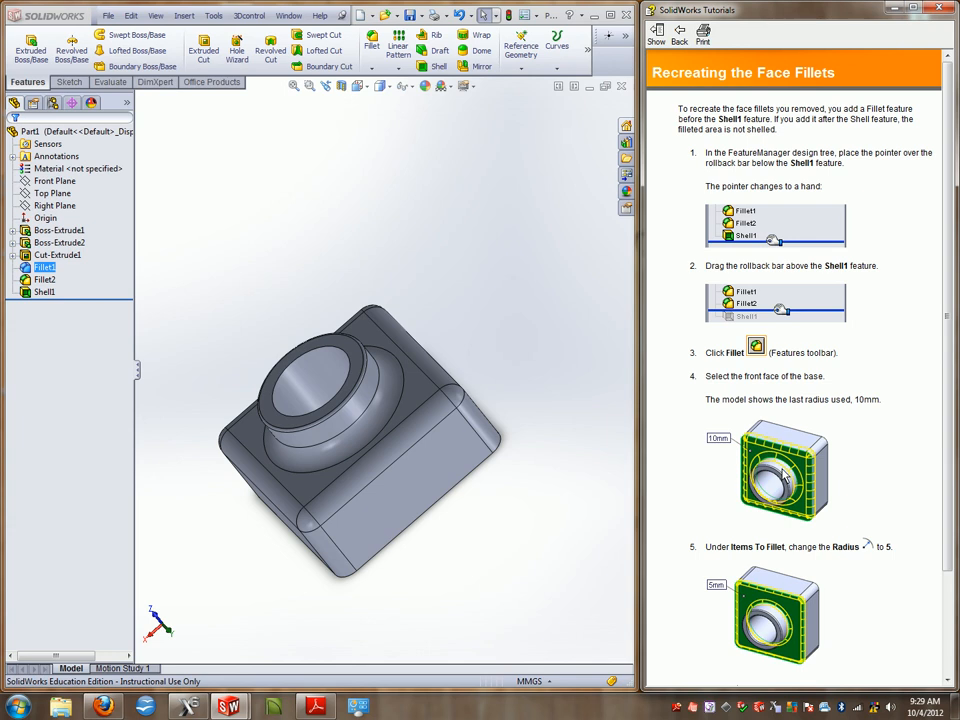
scroll(833, 550, "down", 3)
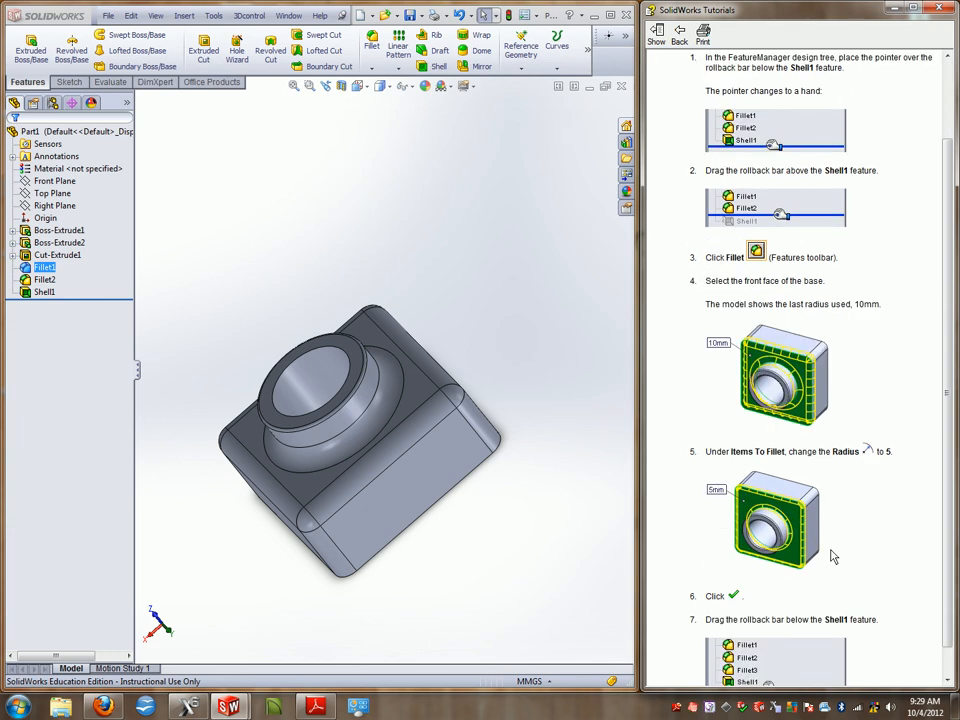
scroll(833, 557, "down", 1)
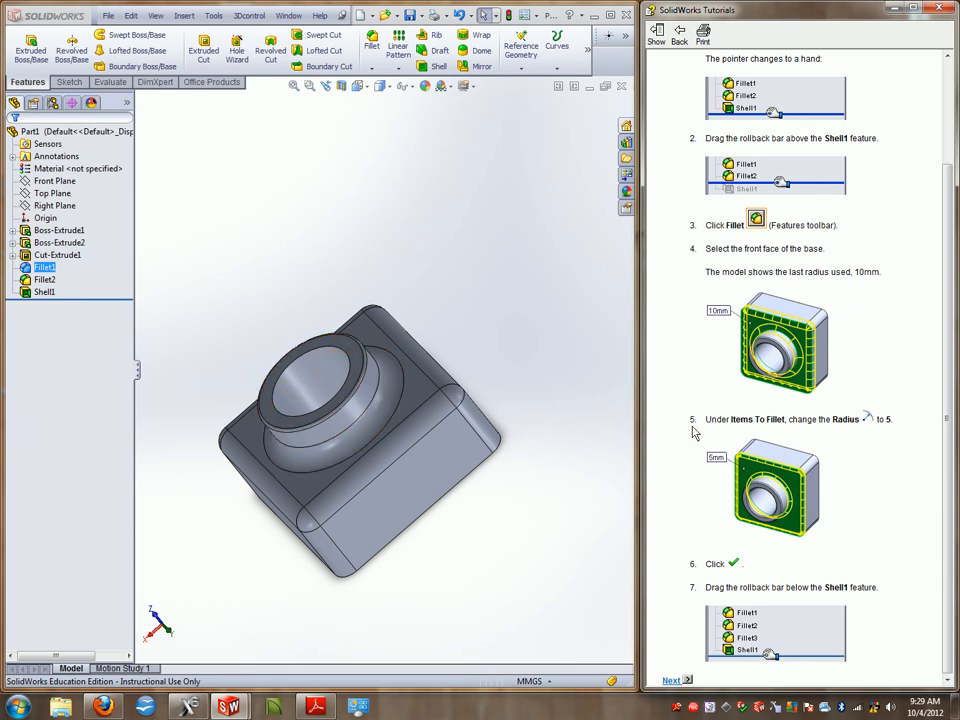
left_click(670, 678)
middle_click_drag(499, 342, 612, 287)
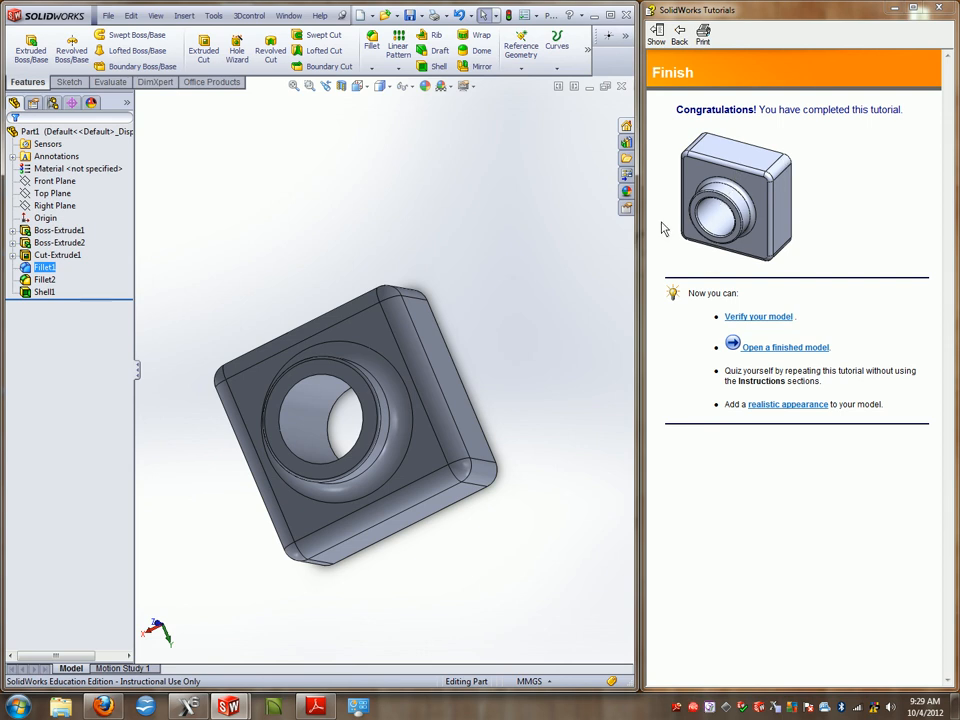
Edit Fillet1 and remove the circular edge around the boss from its filleted items.
left_click(58, 230)
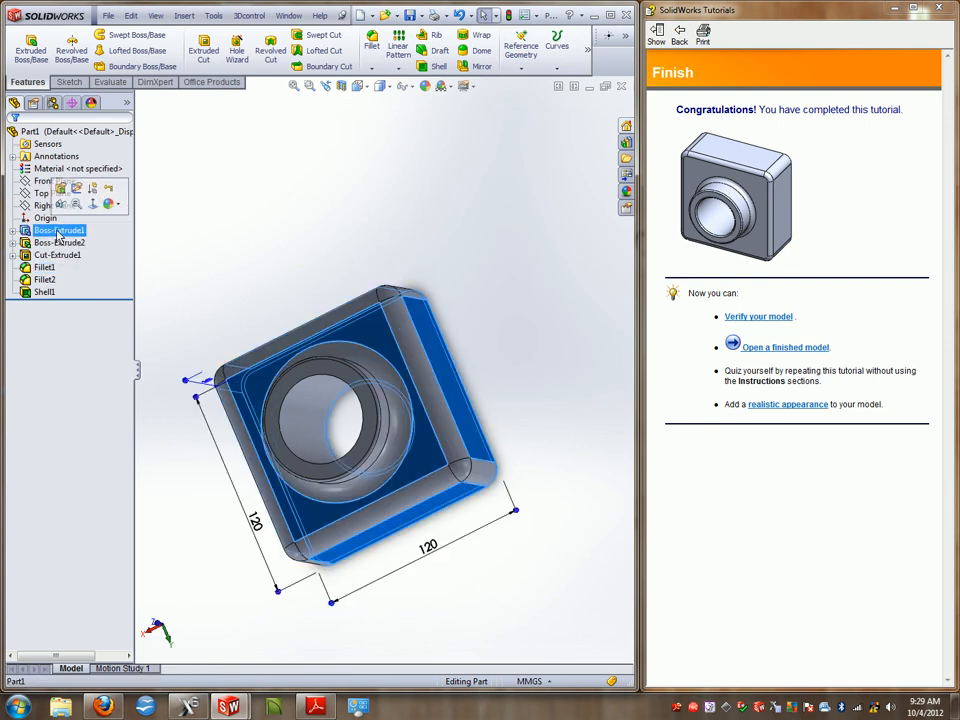
left_click(55, 255, "ctrl")
left_click(47, 268)
left_click(56, 229)
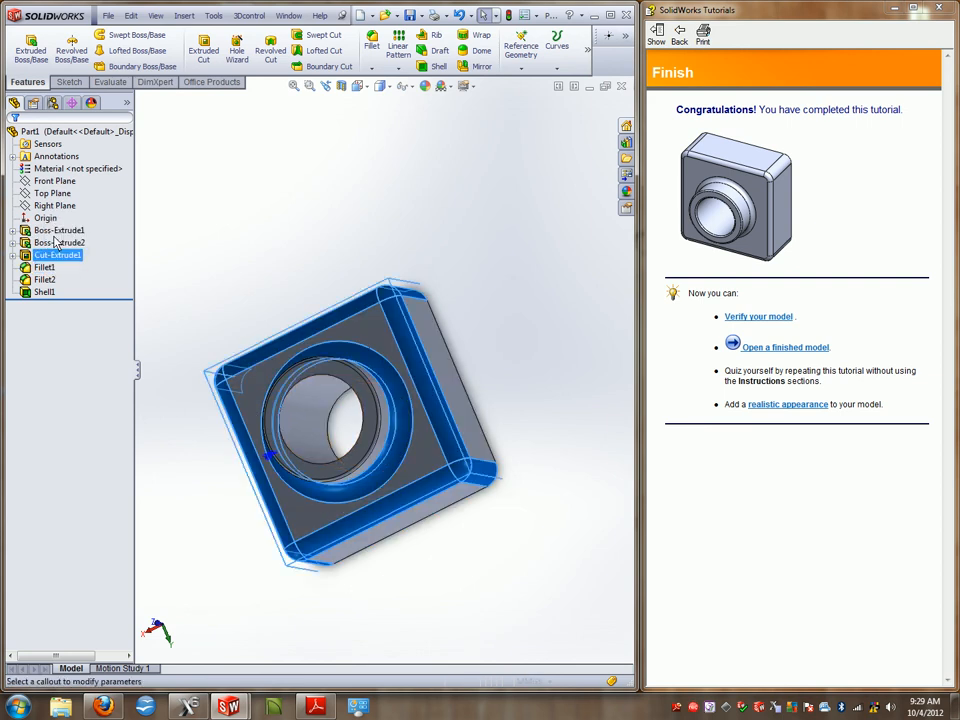
left_click(69, 208)
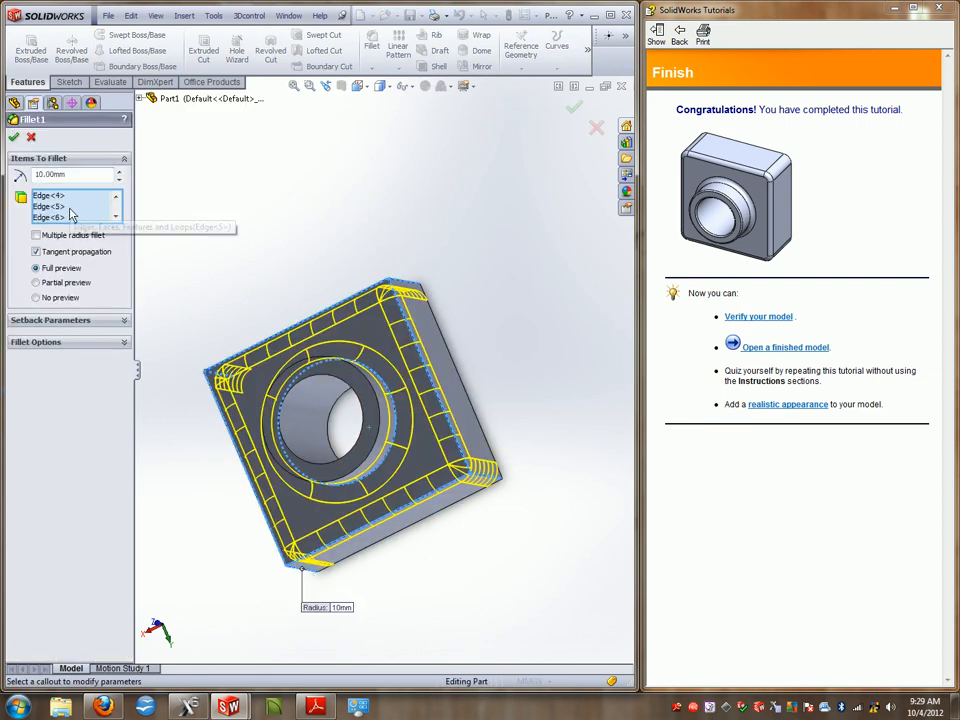
left_click(116, 217)
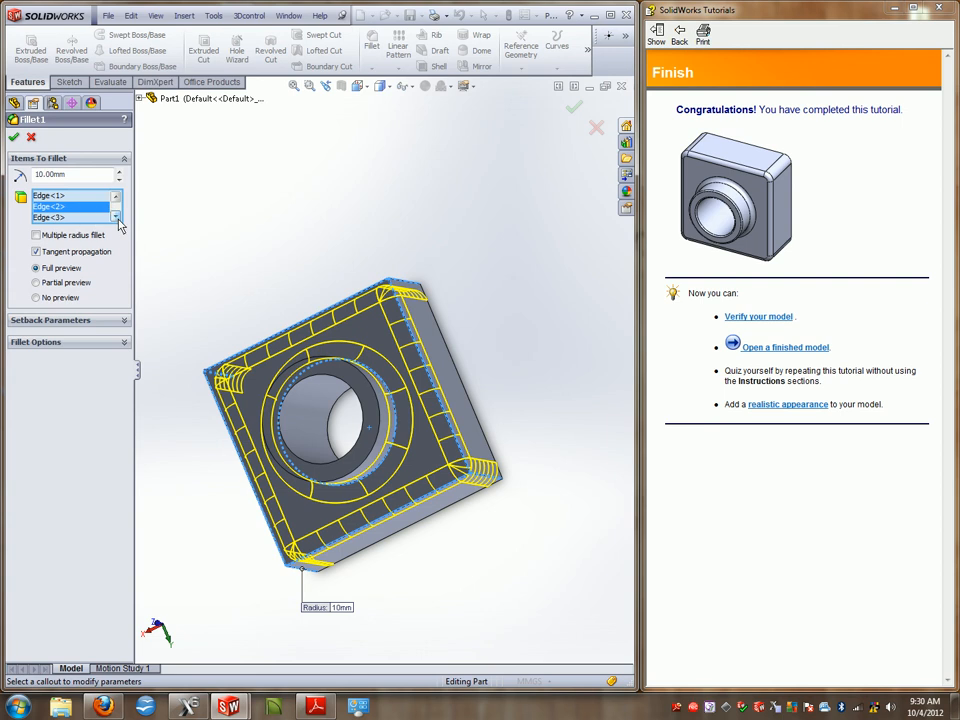
left_click(116, 217)
left_click(116, 217)
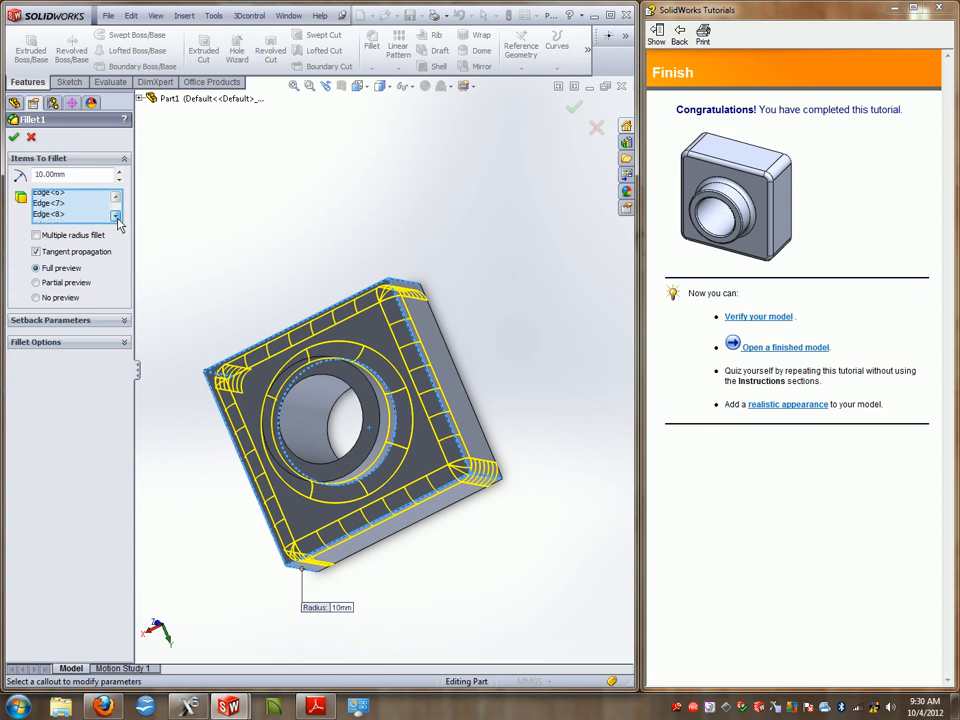
left_click(60, 217)
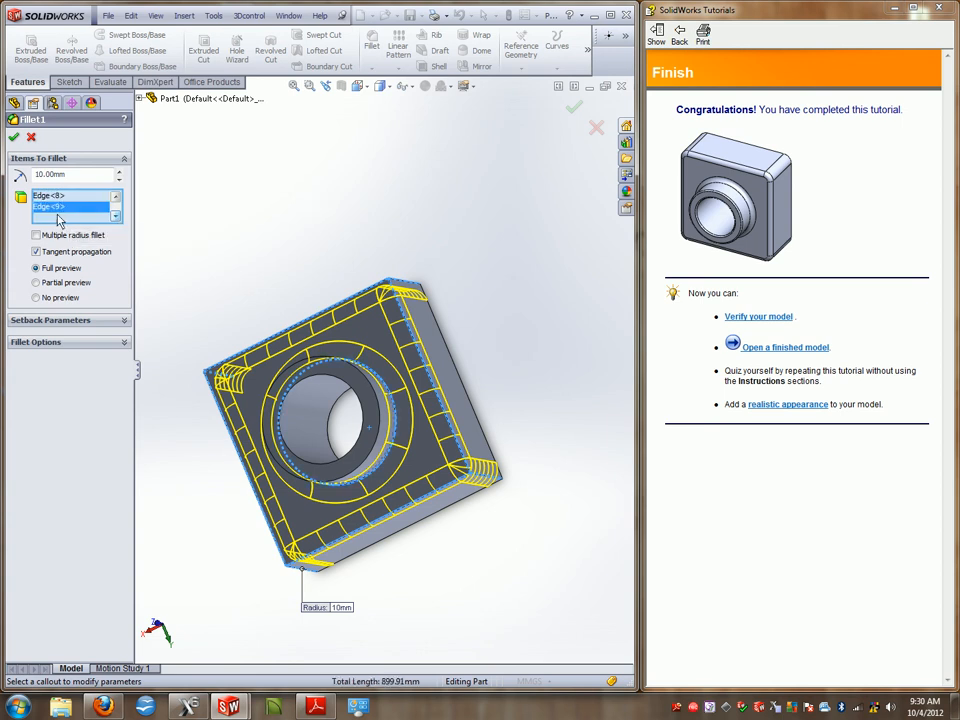
key("Delete")
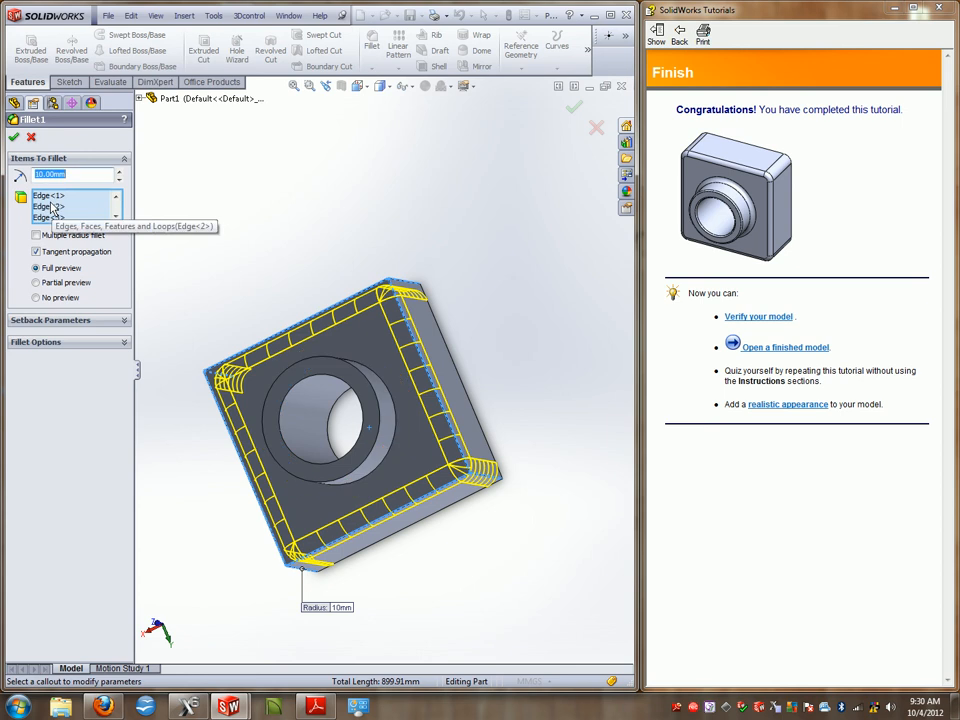
Remove the four front-face perimeter edges from Fillet1, keeping only the base's four corner edges filleted.
left_click(116, 217)
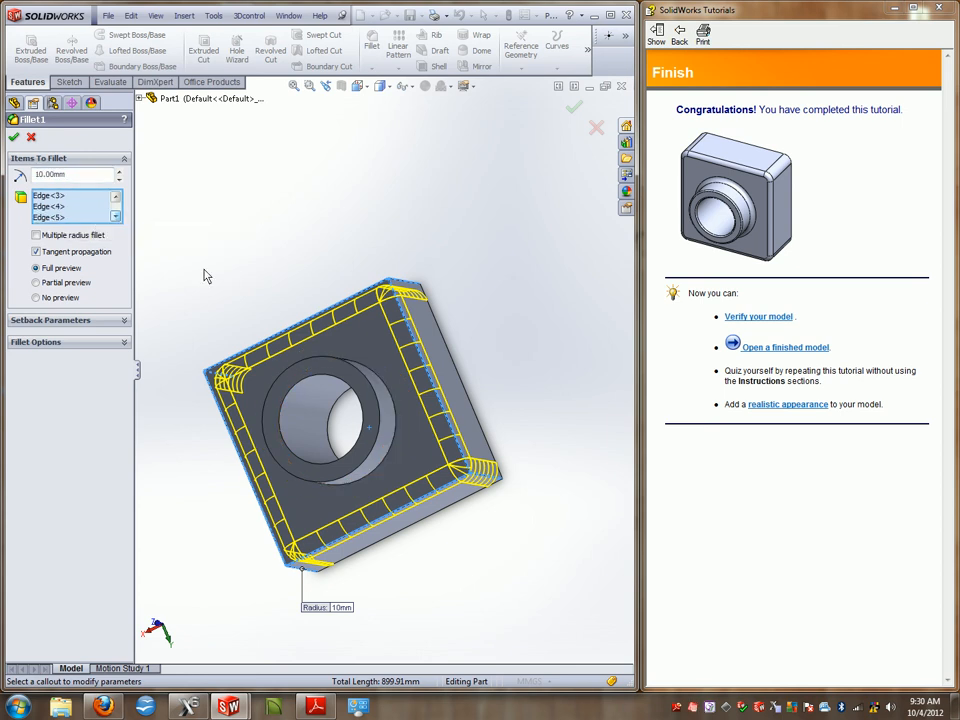
left_click(116, 217)
left_click(49, 207)
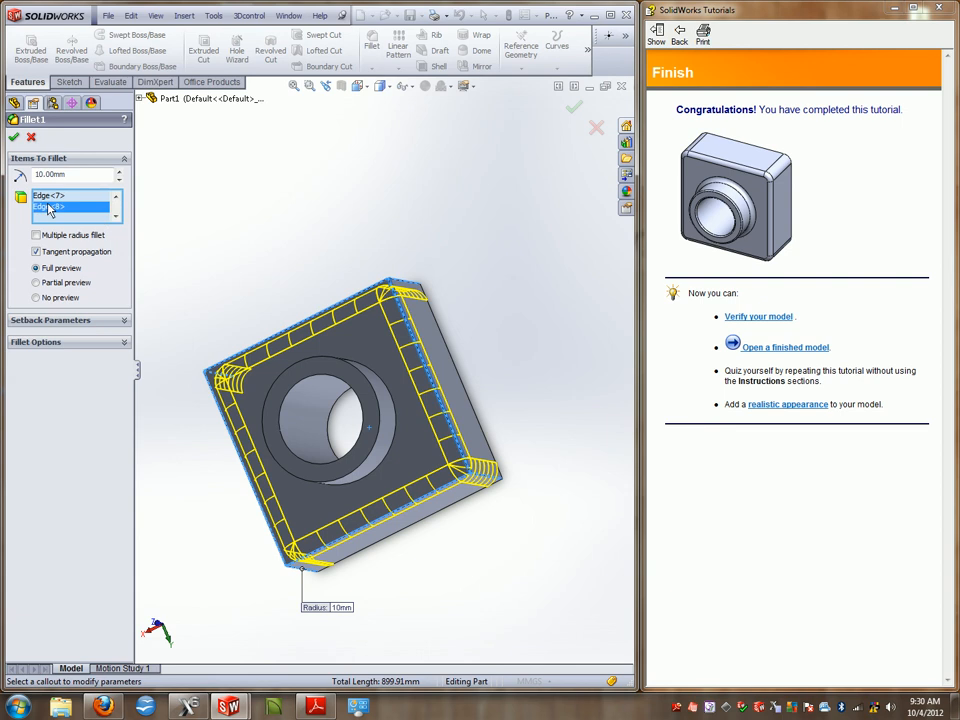
key("Delete")
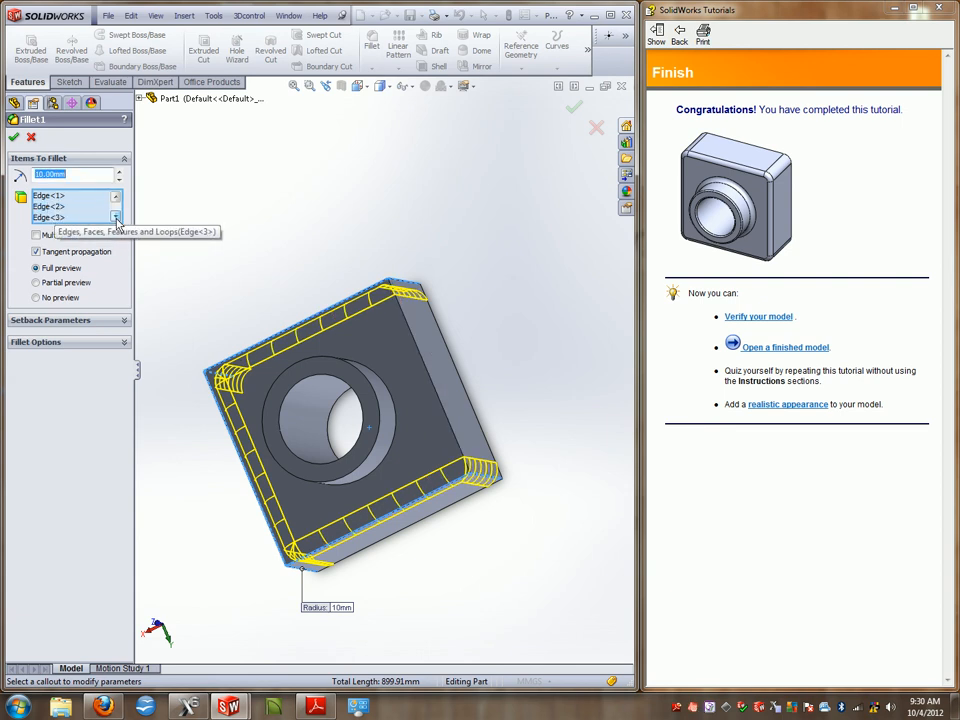
left_click(116, 217)
left_click(116, 217)
left_click(58, 208)
key("Delete")
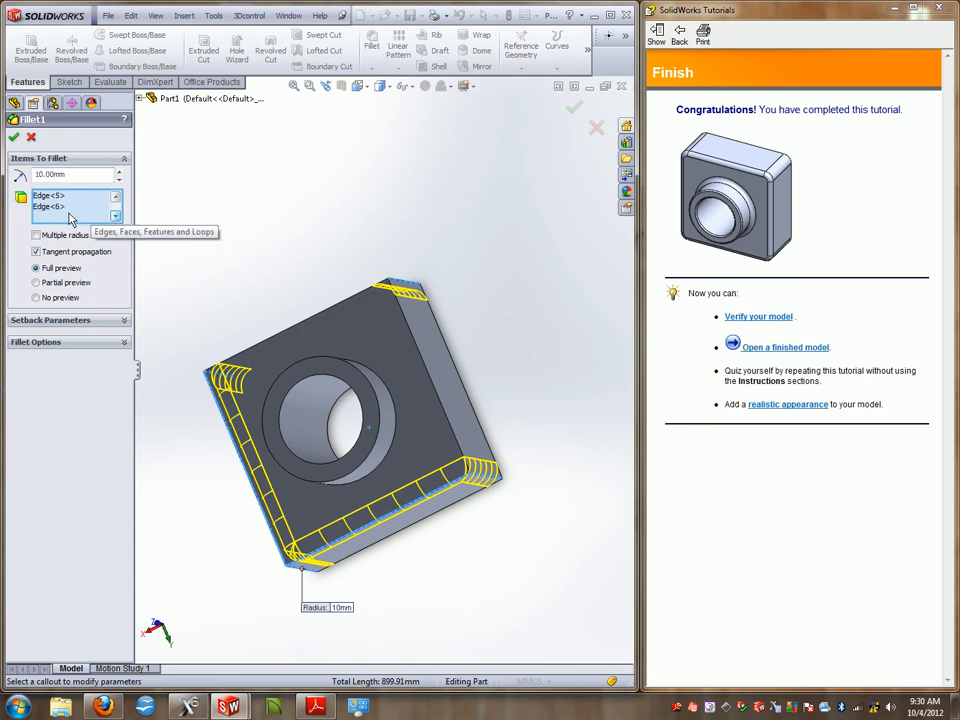
left_click(60, 210)
key("Delete")
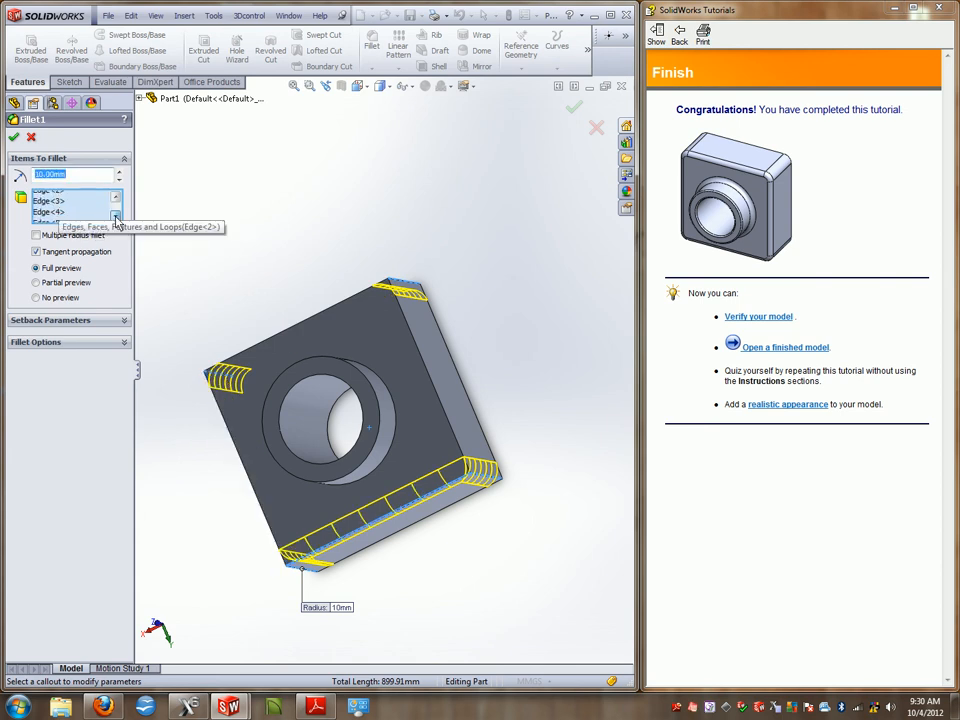
scroll(95, 213, "down", 1)
left_click(66, 208)
key("Delete")
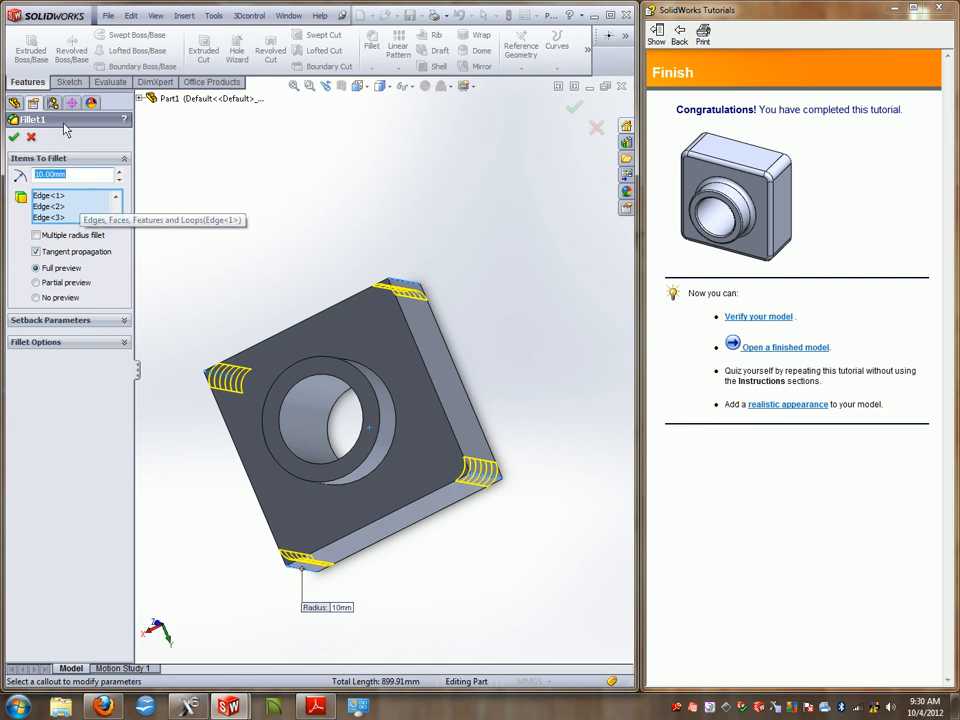
left_click(14, 137)
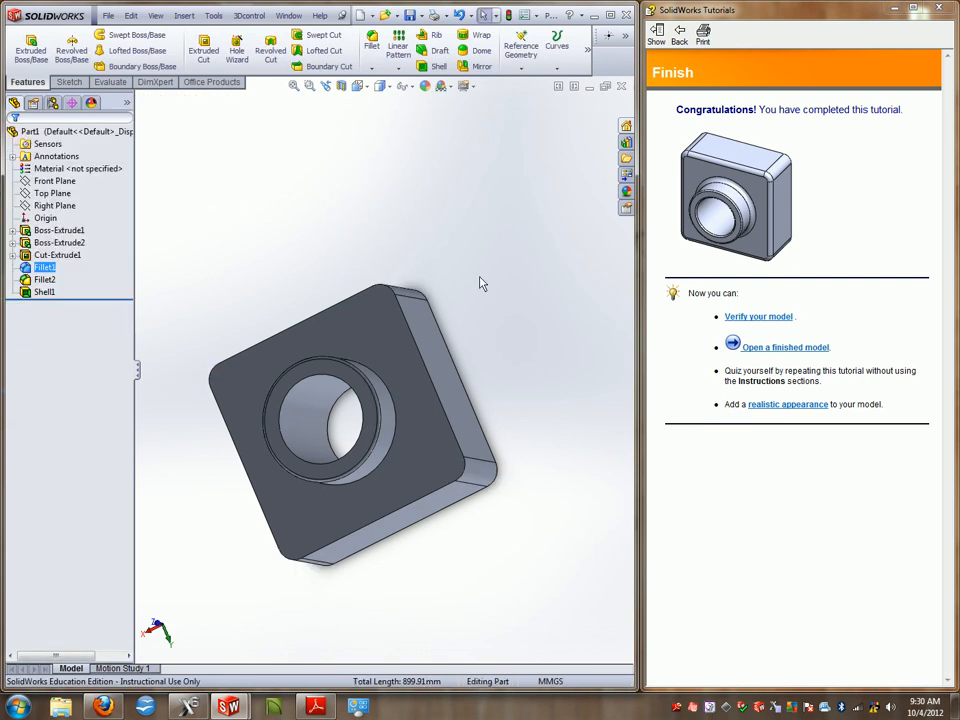
Add a 5 mm constant-radius fillet to the circular edge where the boss meets the base and to the base's front-face perimeter.
middle_click_drag(480, 281, 336, 221)
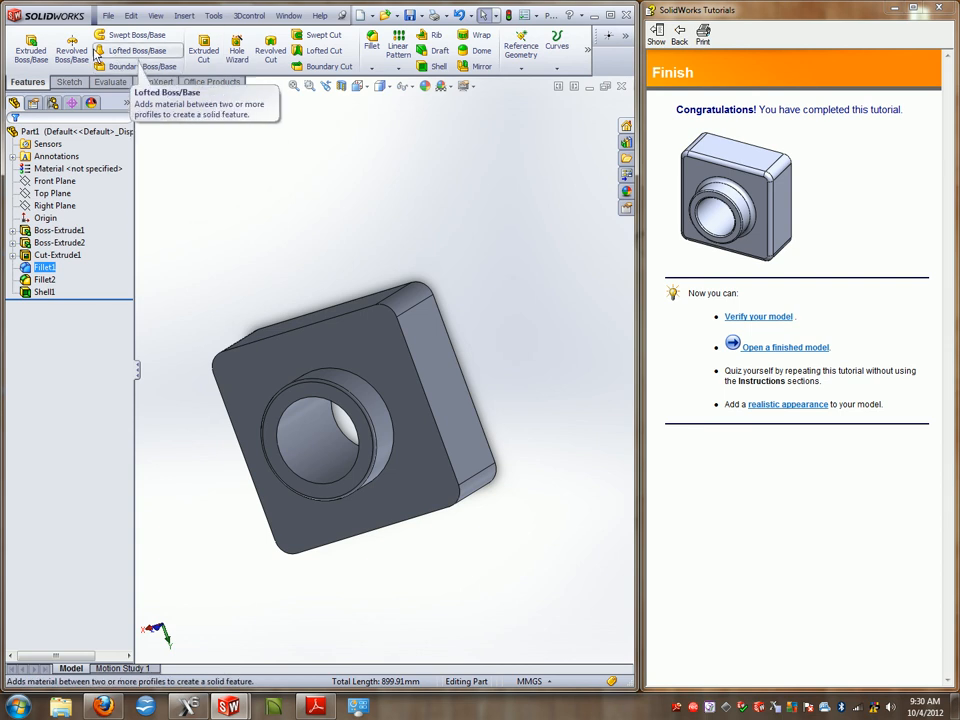
left_click(371, 45)
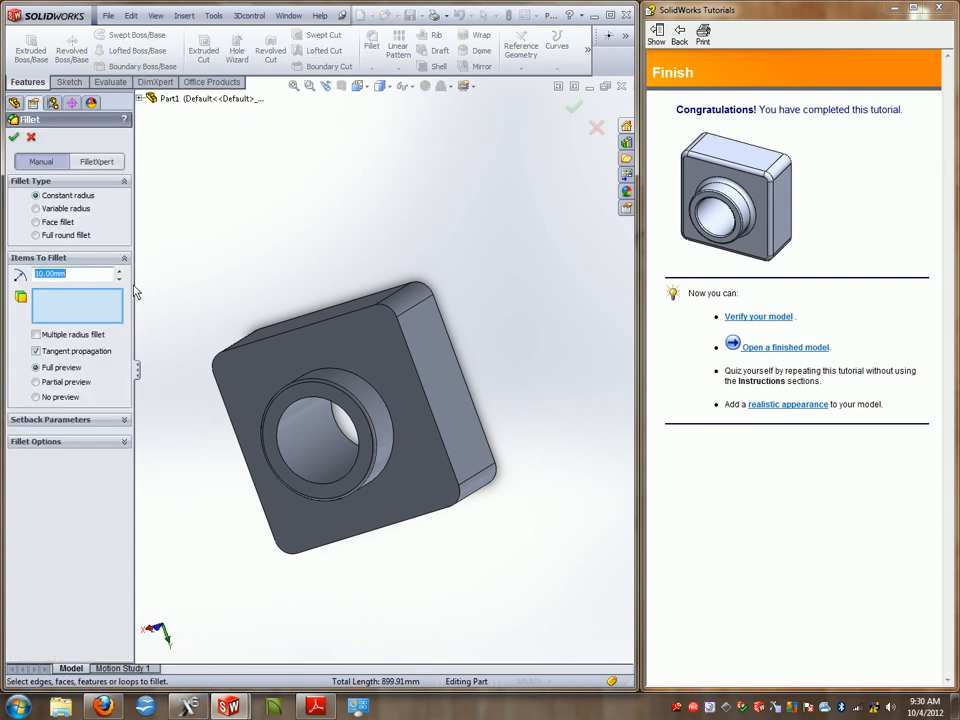
type("5")
left_click(342, 379)
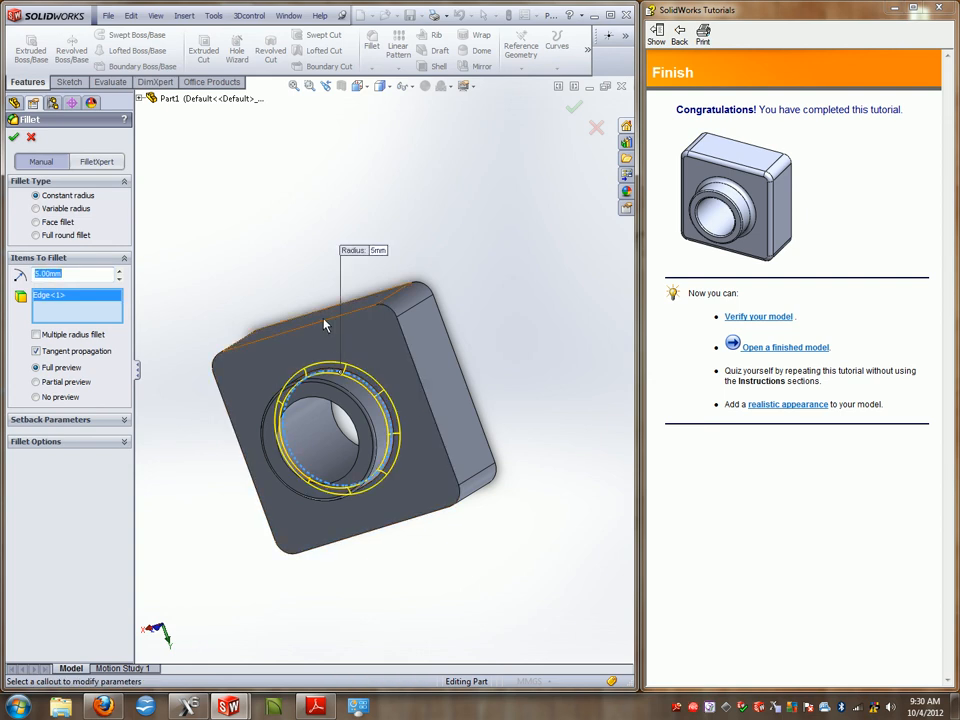
left_click(323, 325)
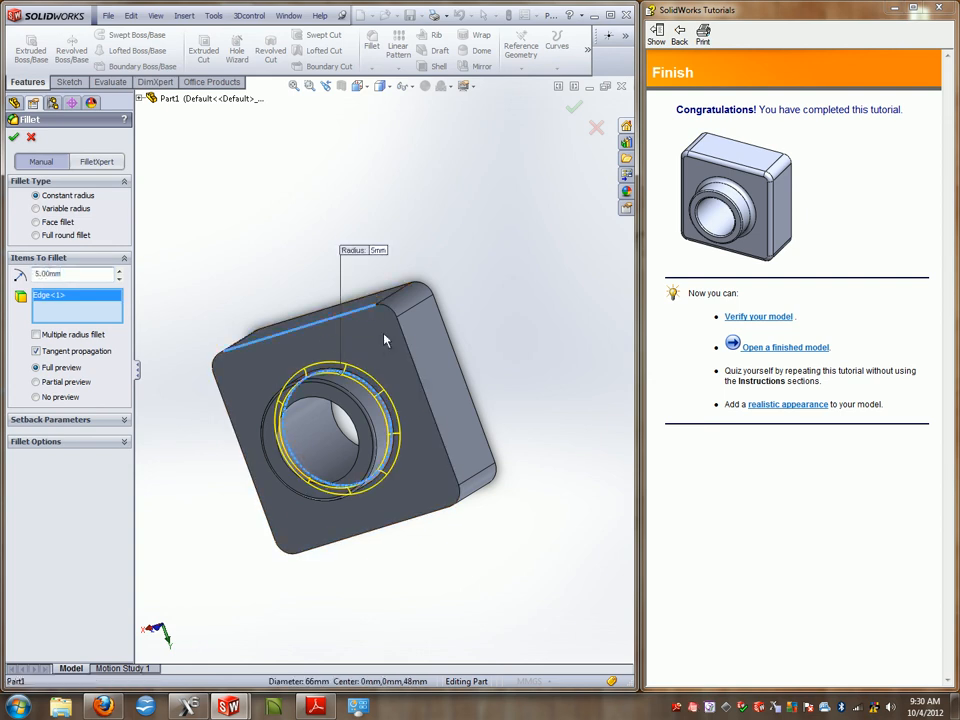
left_click(575, 110)
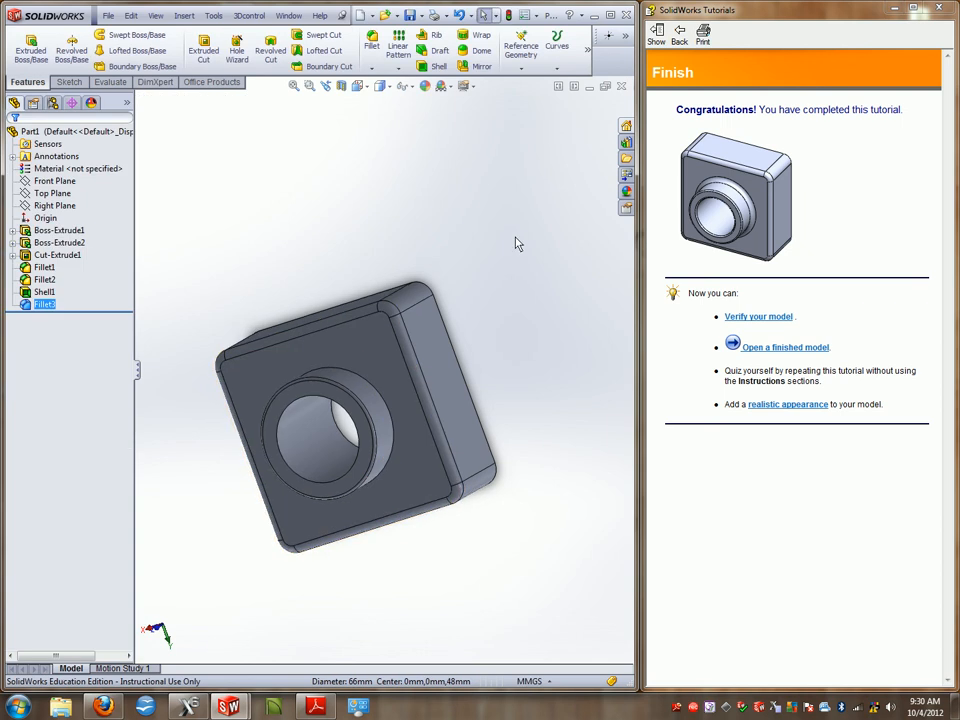
Open Fillet3 for editing and examine its selected edges and preview around the boss and the front-face perimeter.
middle_click_drag(516, 242, 476, 194)
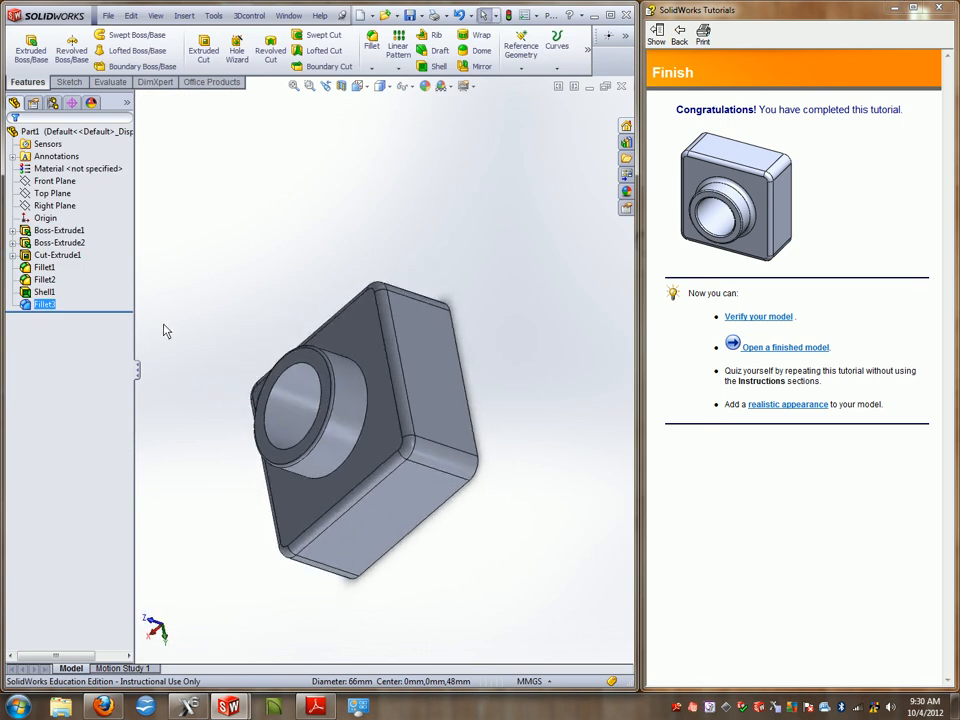
left_click(41, 308)
left_click(46, 270)
left_click(47, 305)
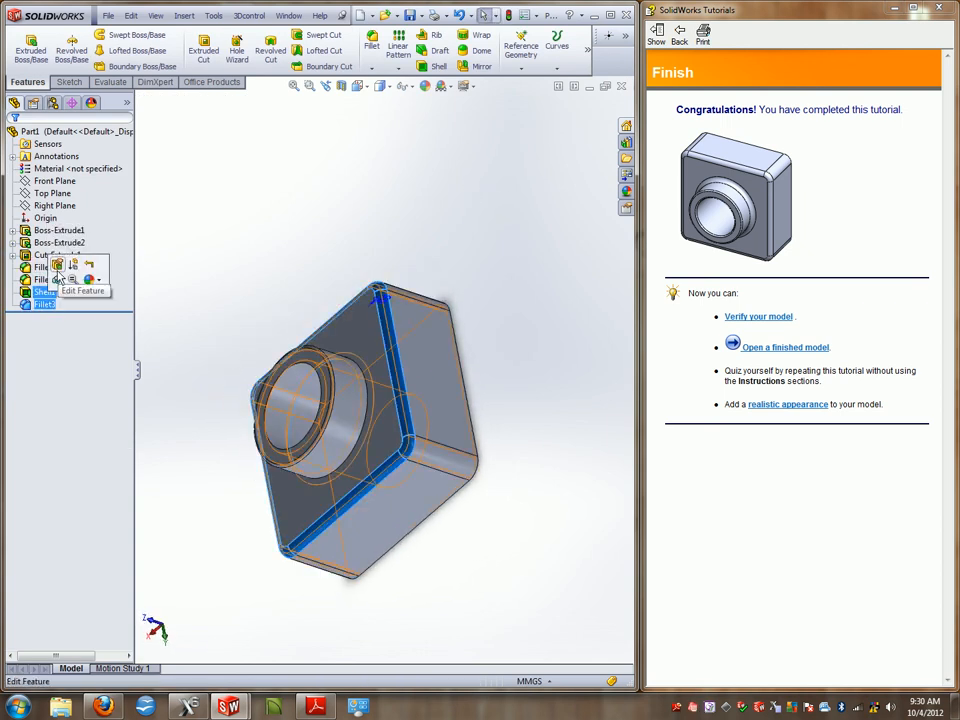
left_click(57, 270)
middle_click_drag(264, 275, 288, 286)
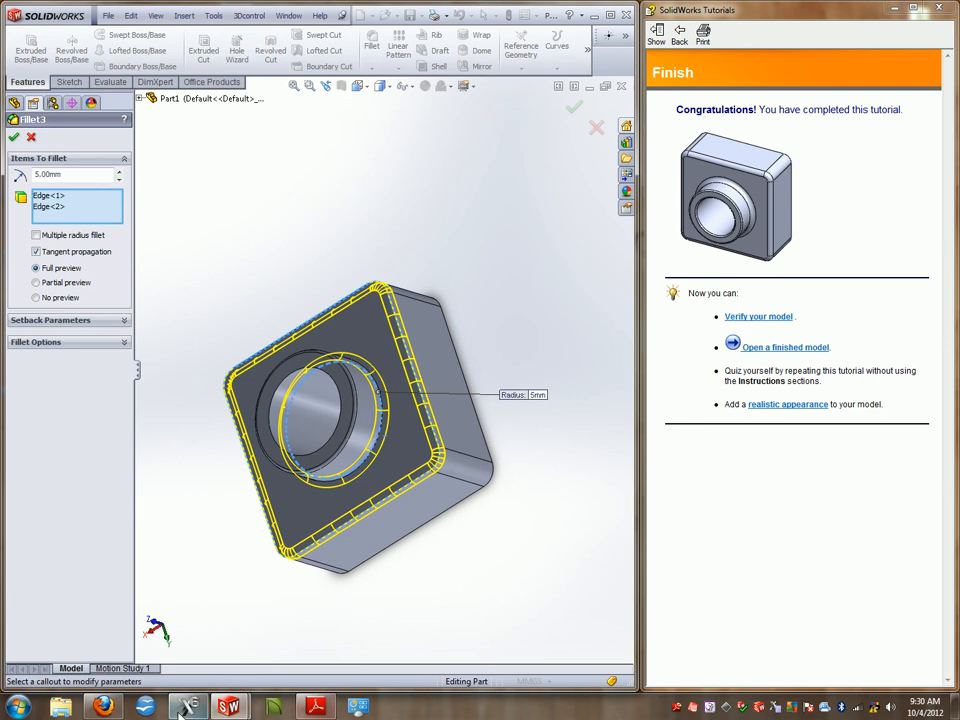
left_click(708, 709)
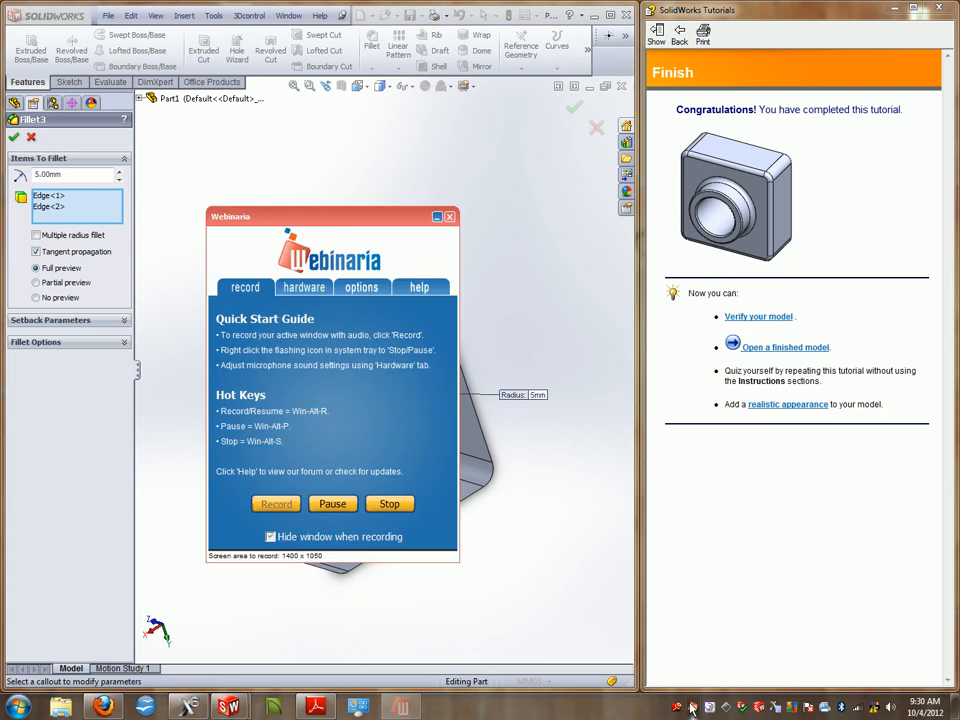